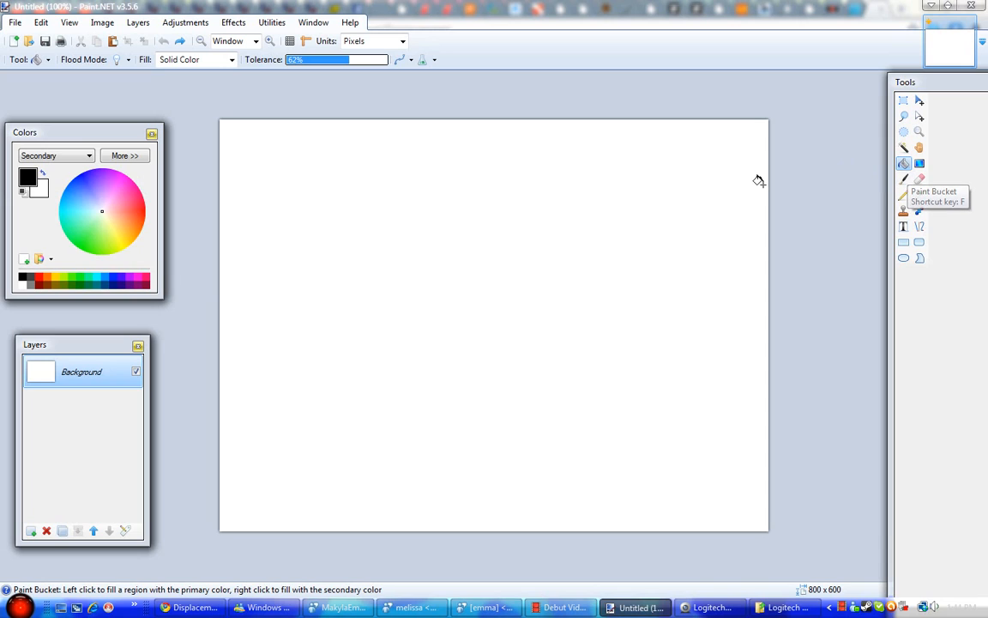
Step: Fill the blank canvas with black and add noise with intensity 100, color saturation 0 and coverage 7.21
click(435, 329)
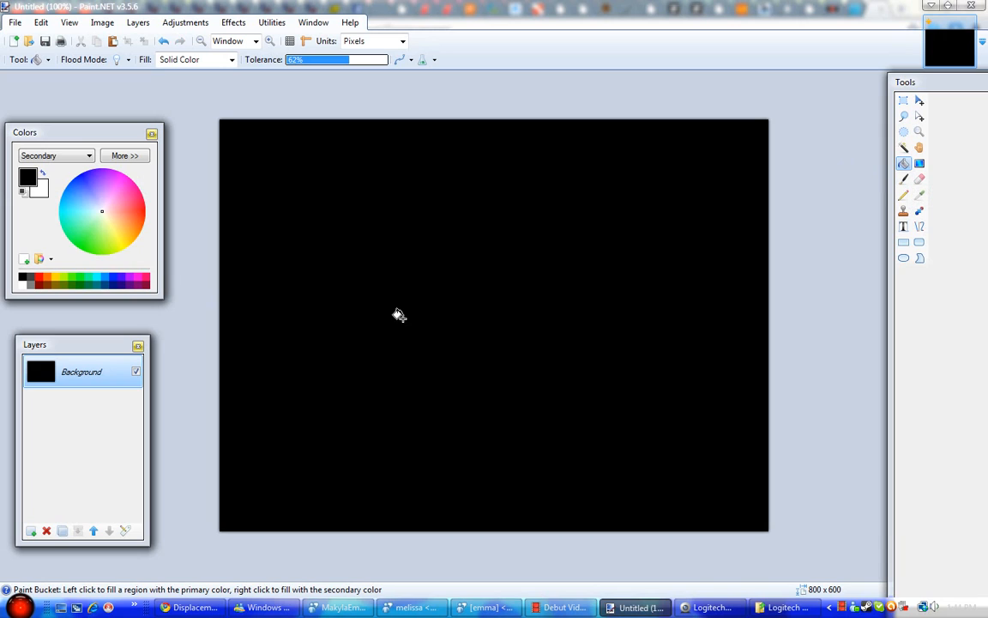
click(232, 23)
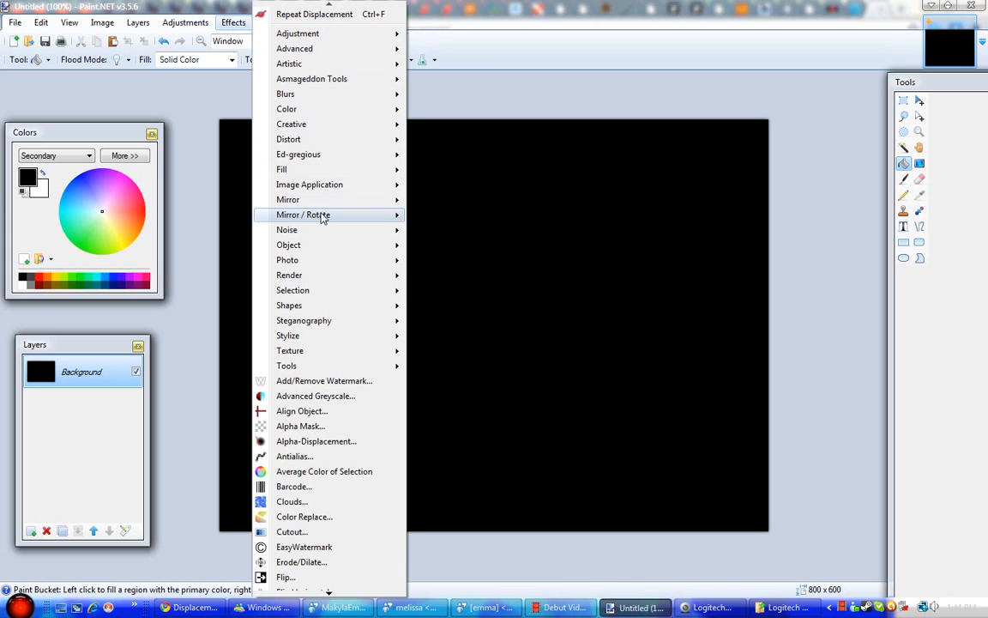
mouse_move(321, 221)
mouse_move(314, 191)
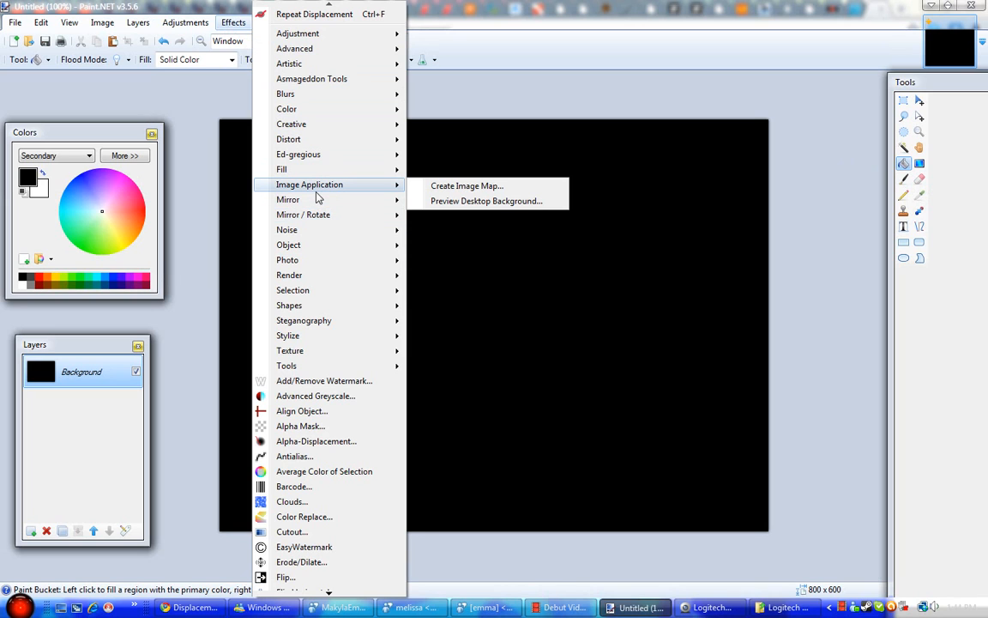
mouse_move(360, 230)
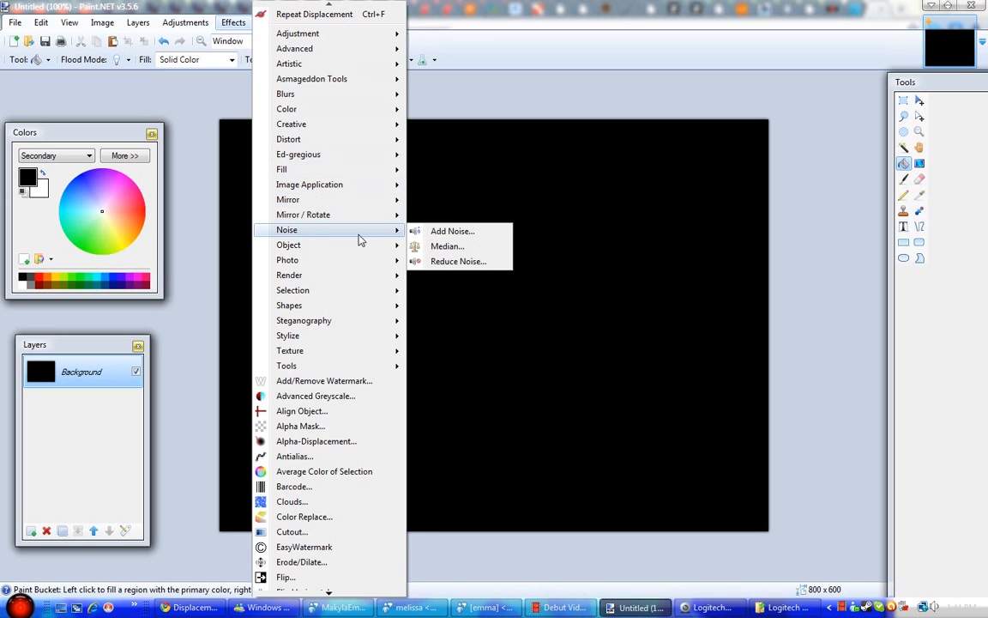
click(433, 231)
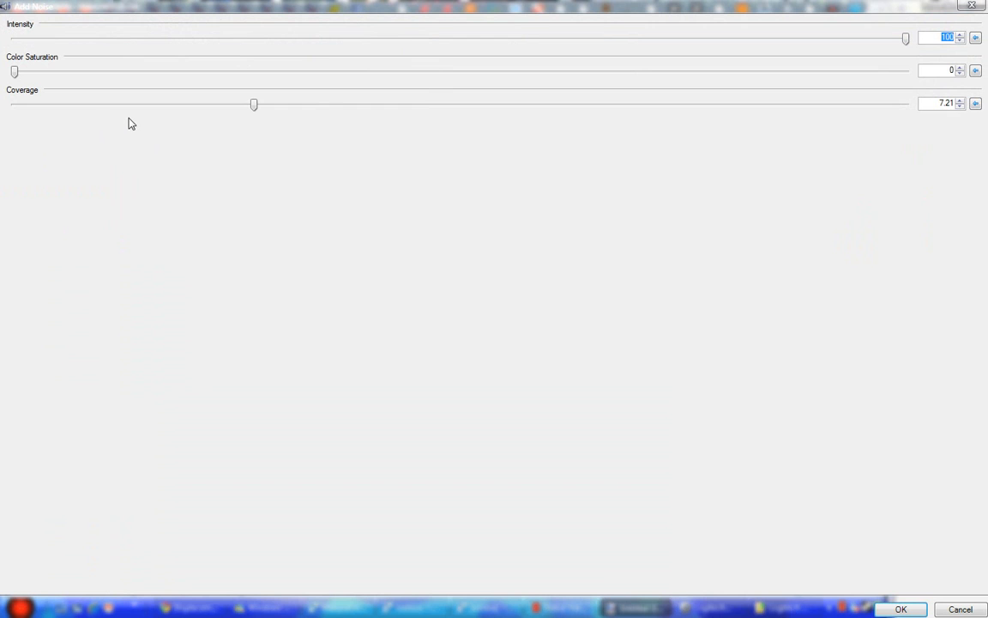
double_click(375, 6)
drag(507, 235, 521, 413)
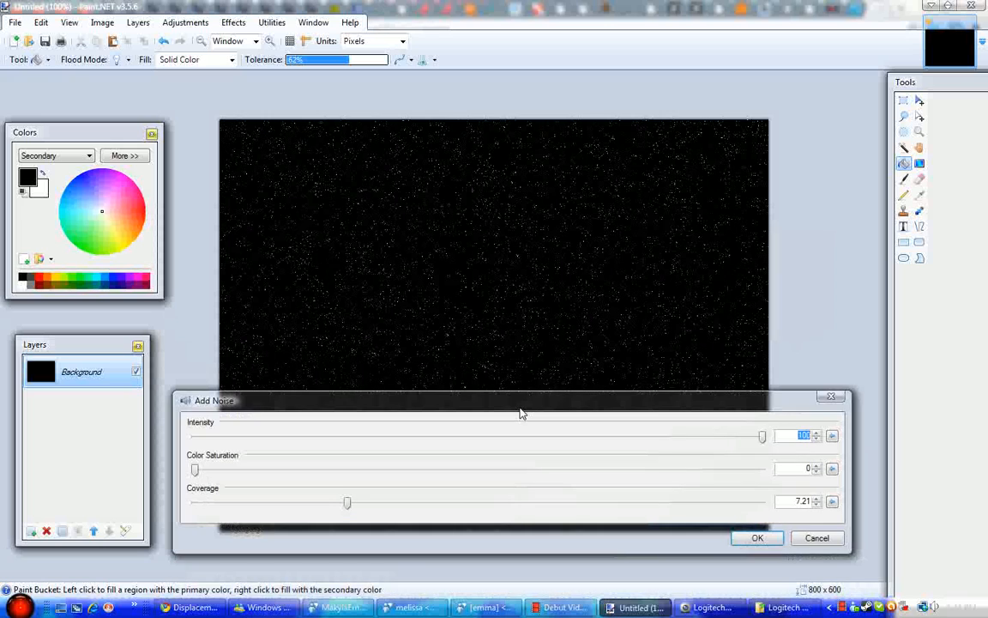
click(754, 549)
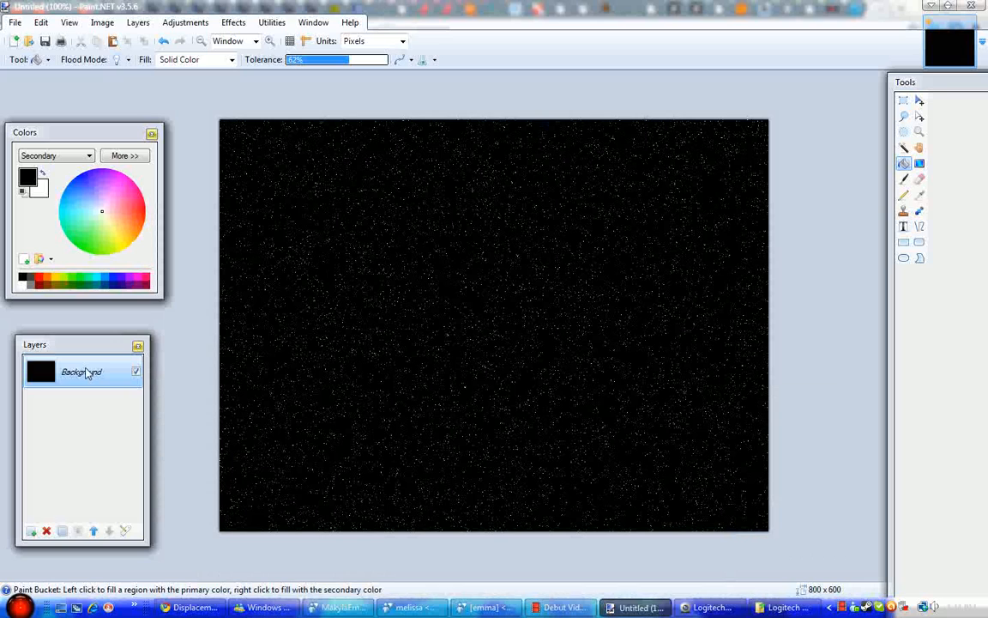
Step: Rename the Background layer as "stars"
double_click(86, 373)
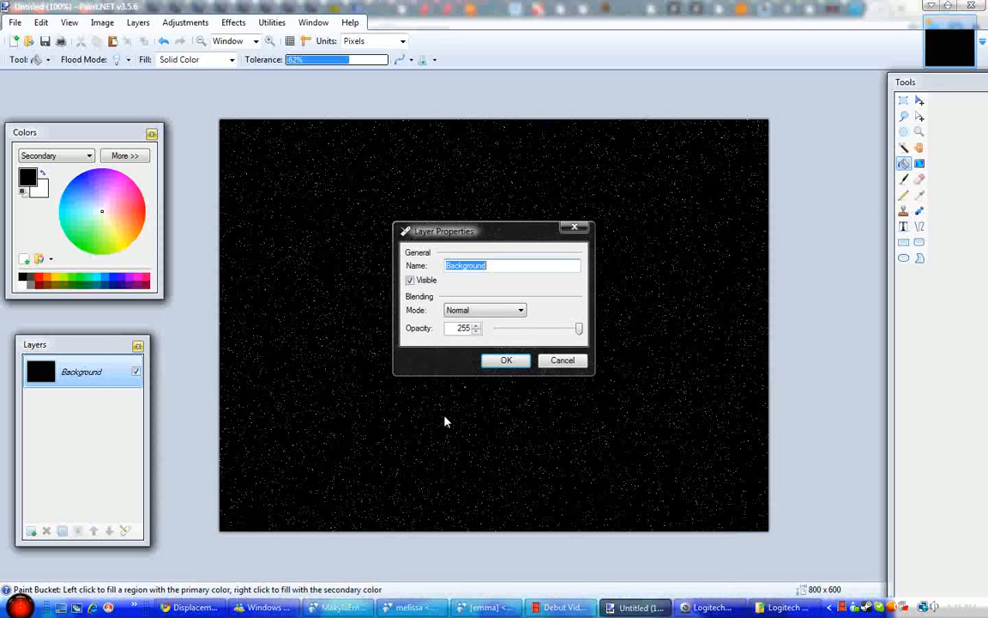
text(stars)
key(Return)
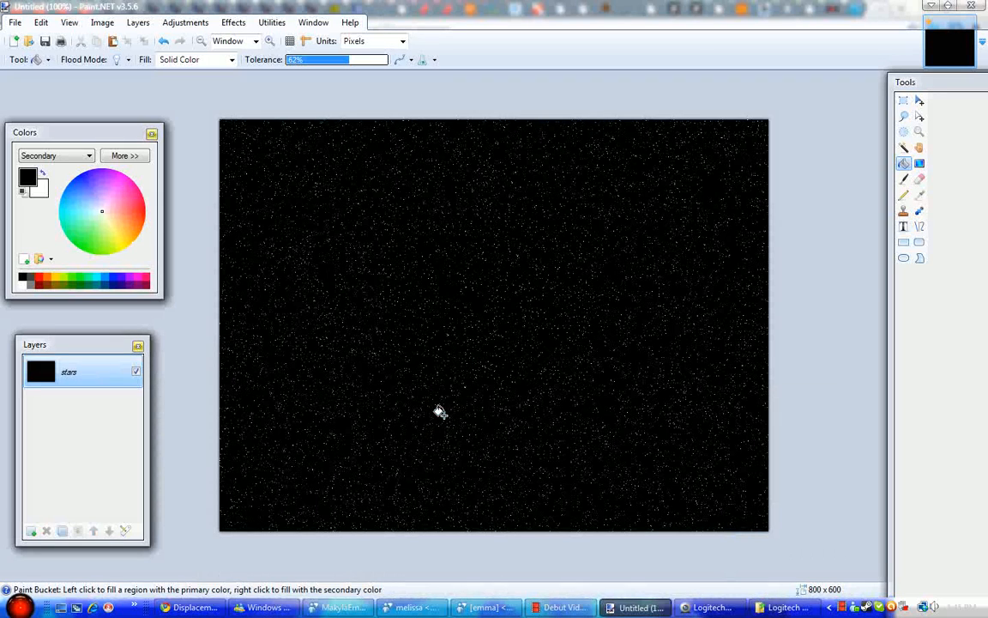
Step: Add a new layer above the stars layer and name it "planet surface"
click(31, 532)
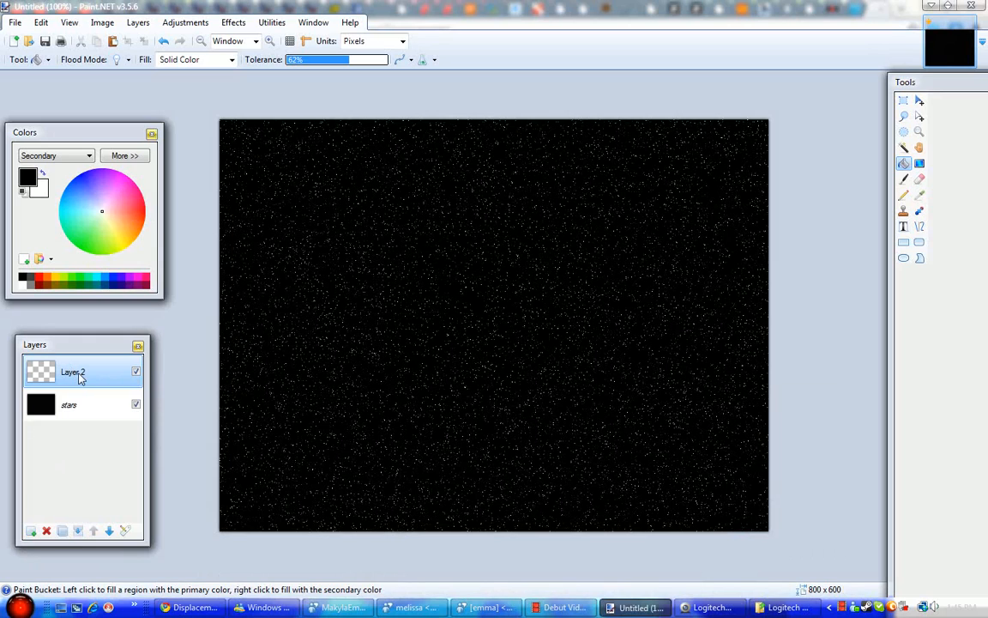
double_click(78, 374)
text(pl)
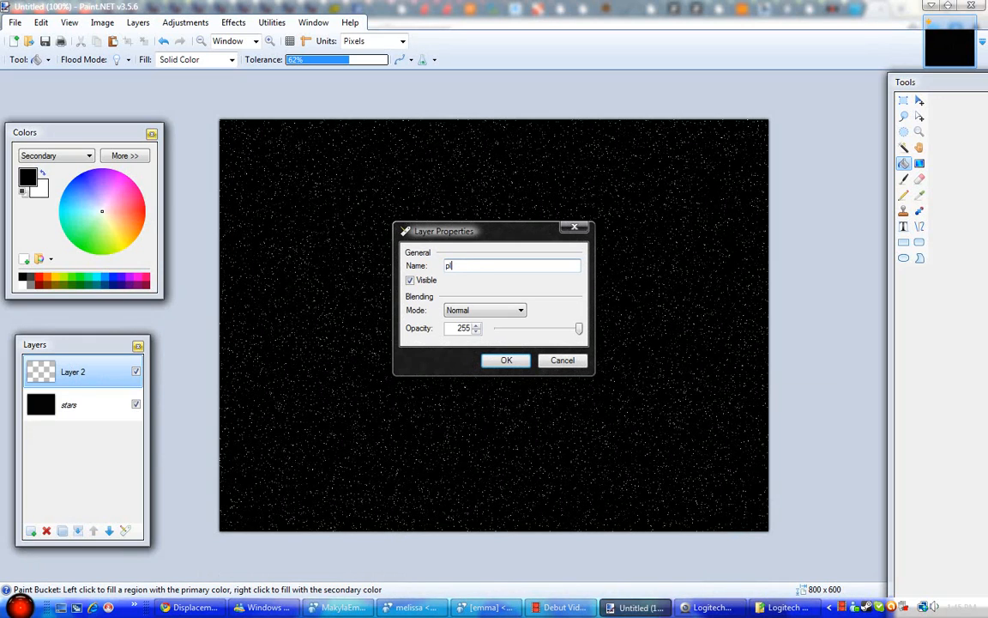
text(anet surface)
key(Return)
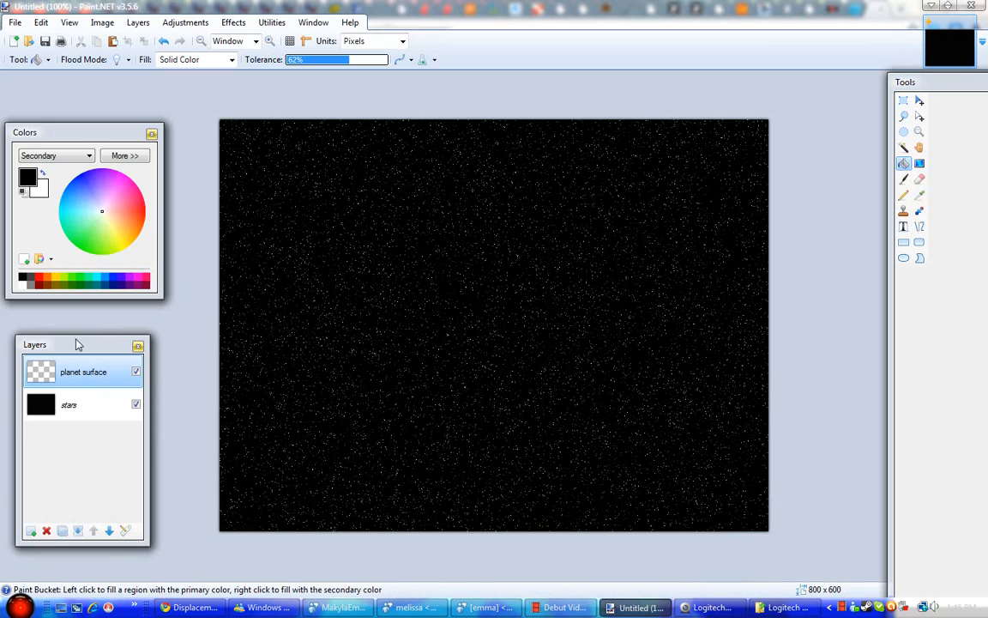
Step: Set the secondary color to a deep blue and the primary color to a light blue
click(74, 189)
click(27, 177)
click(70, 207)
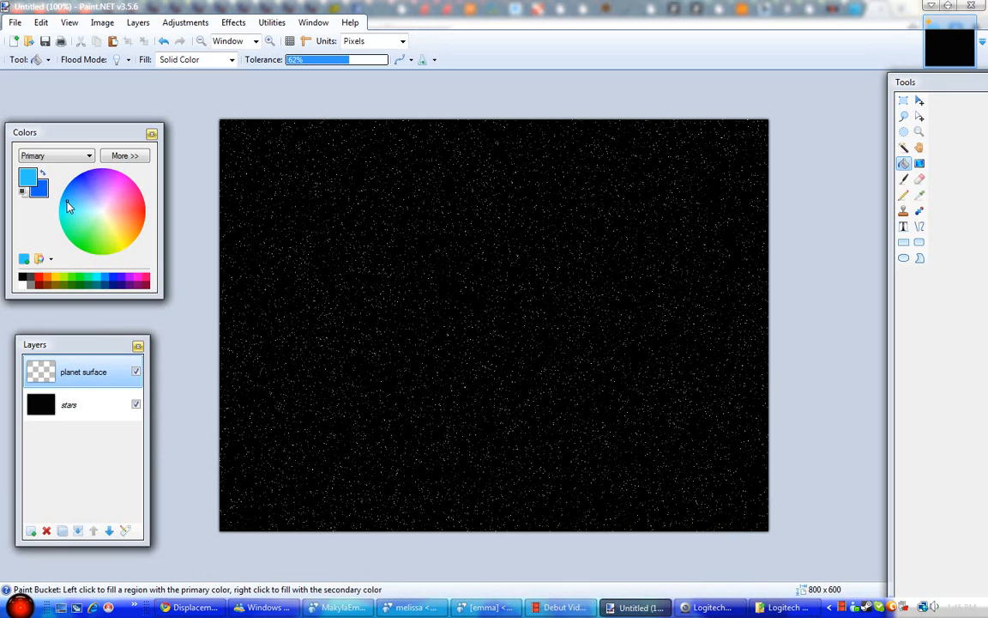
Step: Render clouds on the planet surface layer with scale 214, roughness 1.00 and Normal blend mode
click(232, 23)
mouse_move(314, 277)
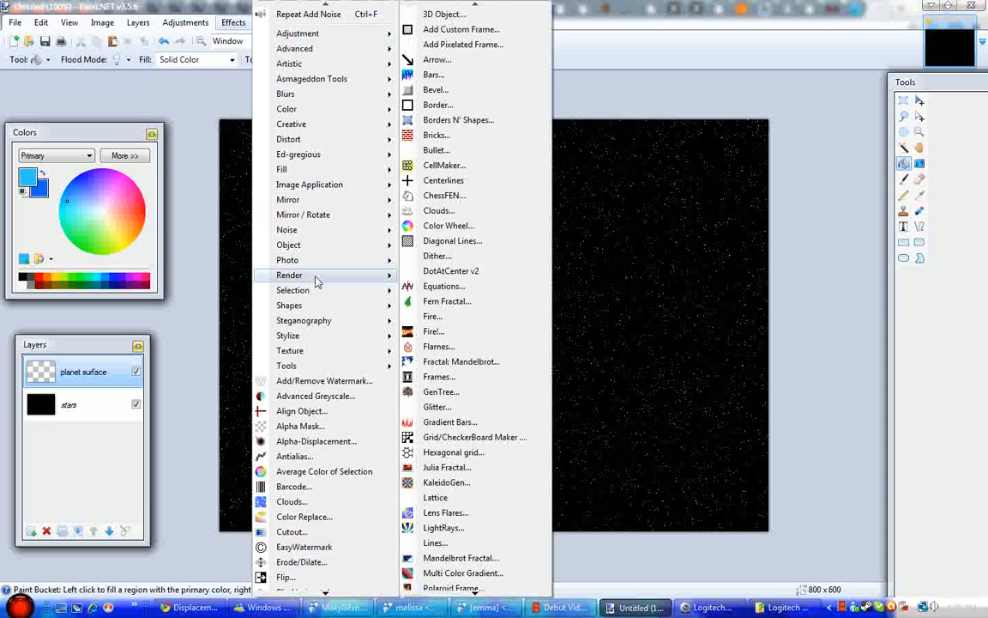
click(449, 211)
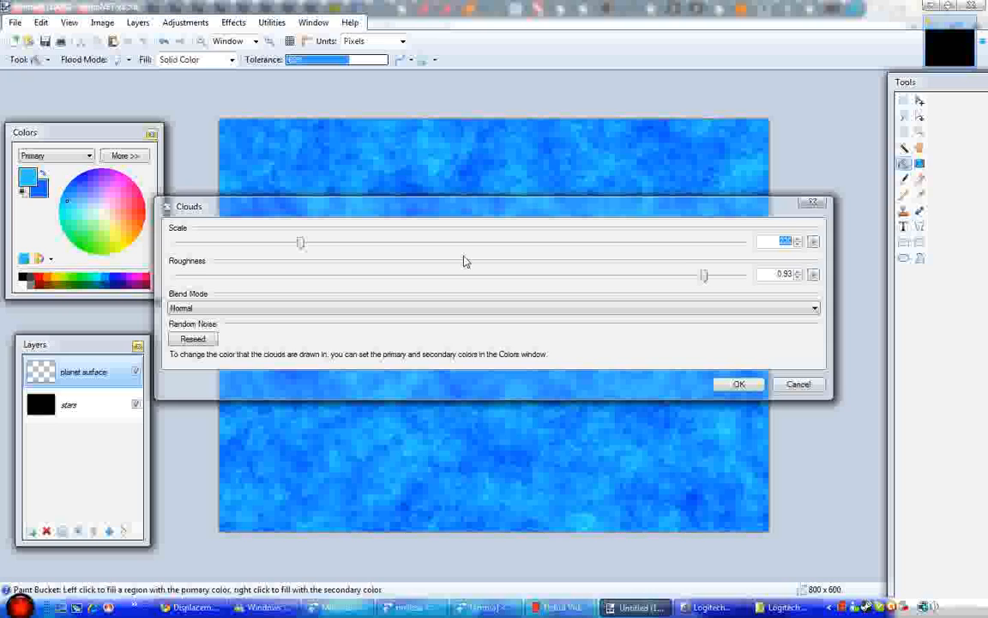
drag(435, 207, 476, 323)
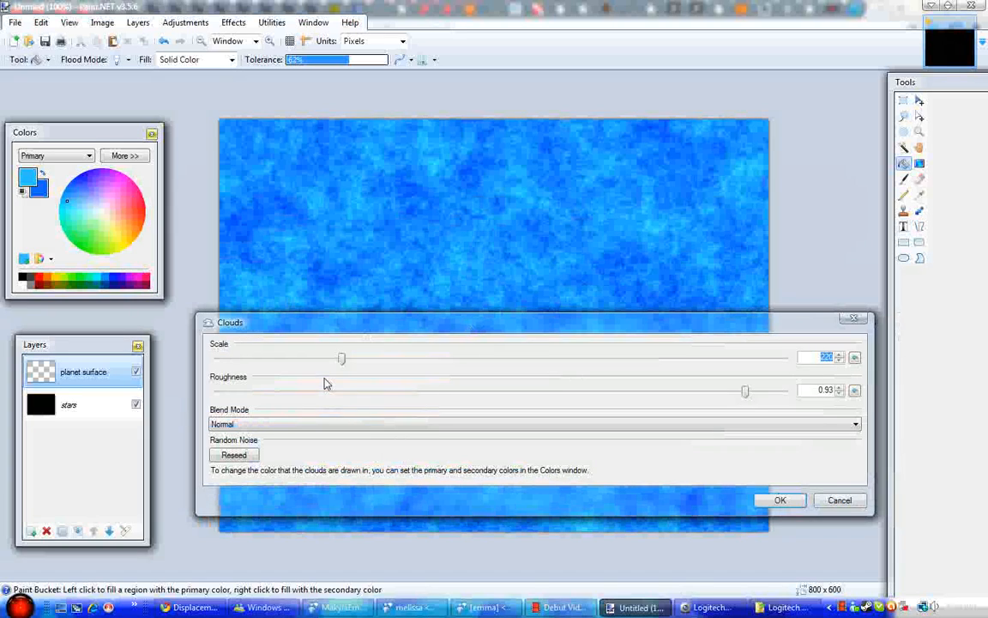
click(855, 357)
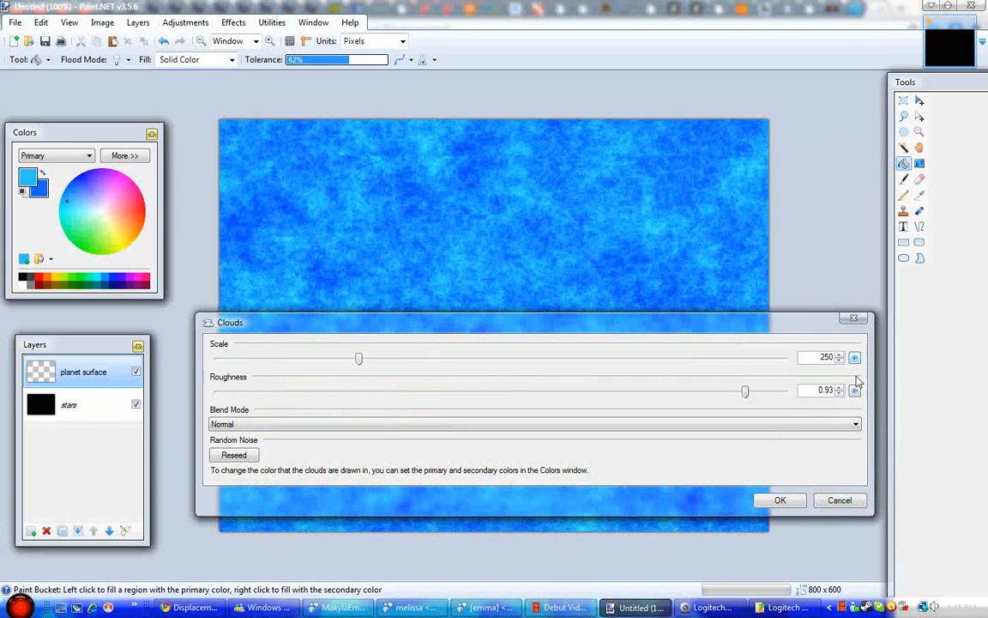
click(855, 388)
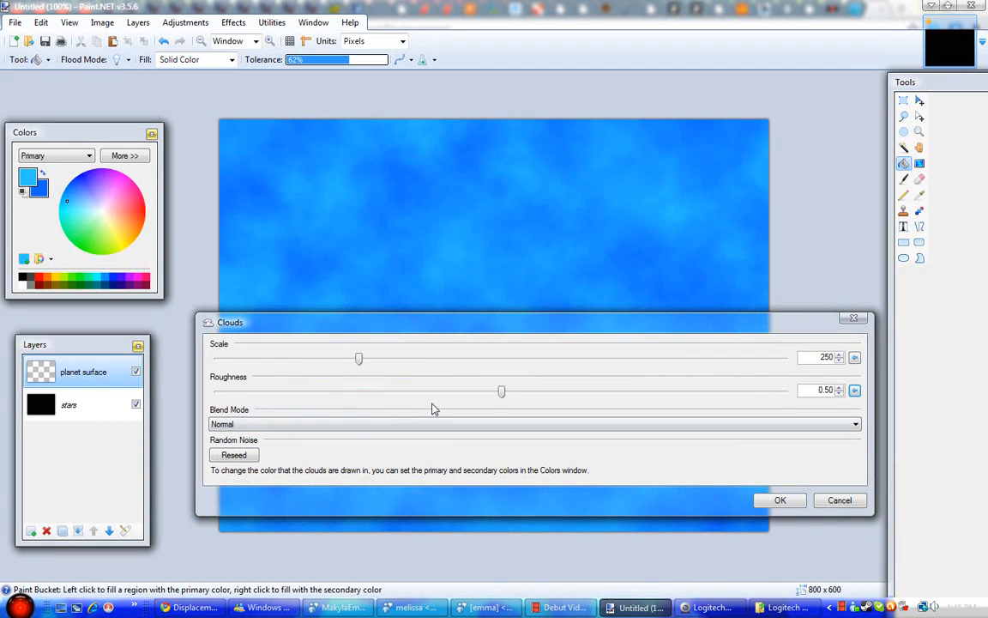
drag(502, 392, 791, 420)
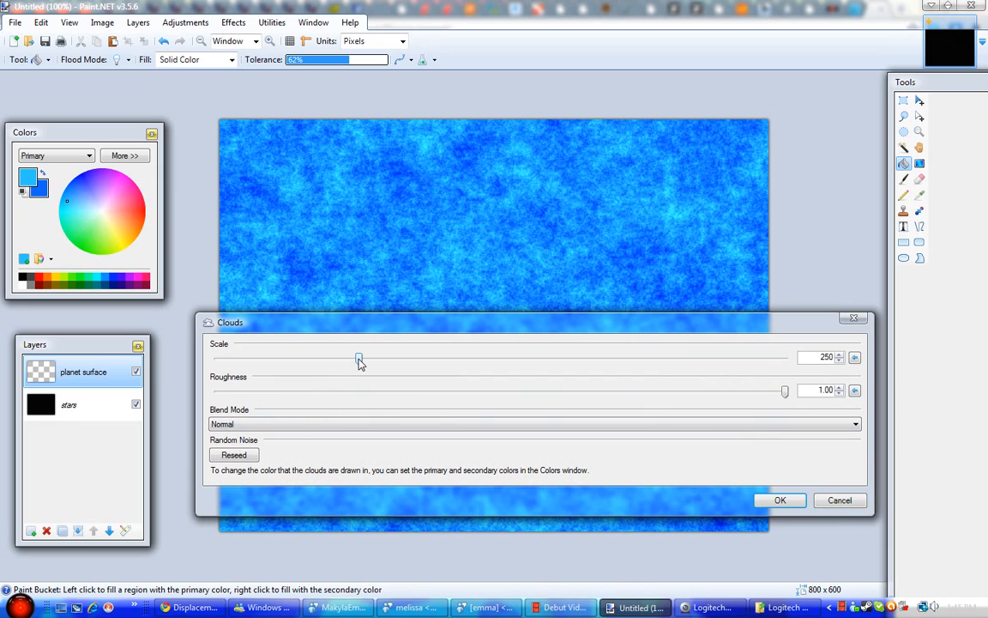
drag(359, 361, 339, 361)
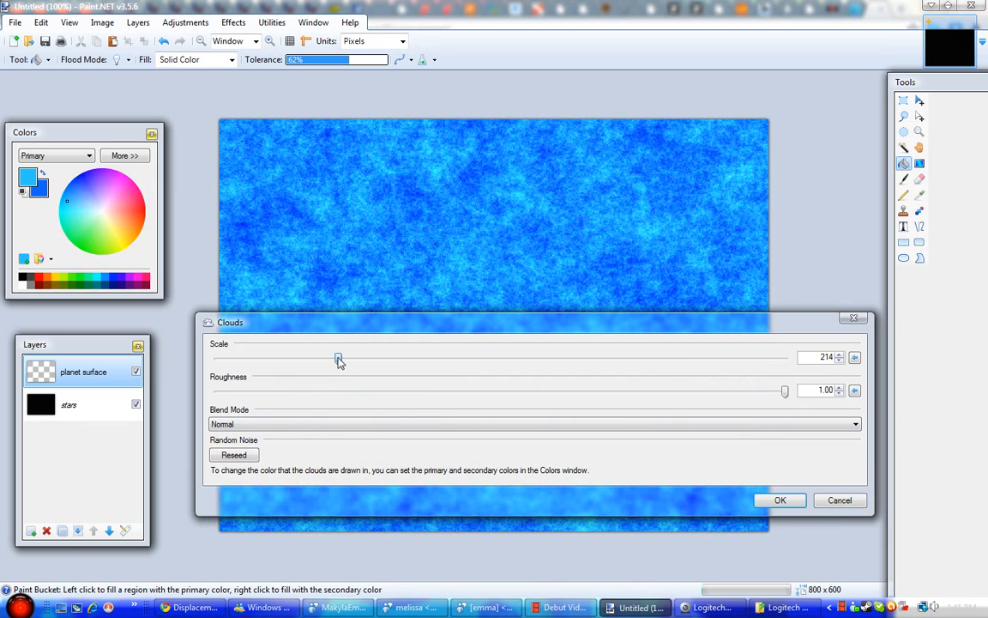
click(784, 499)
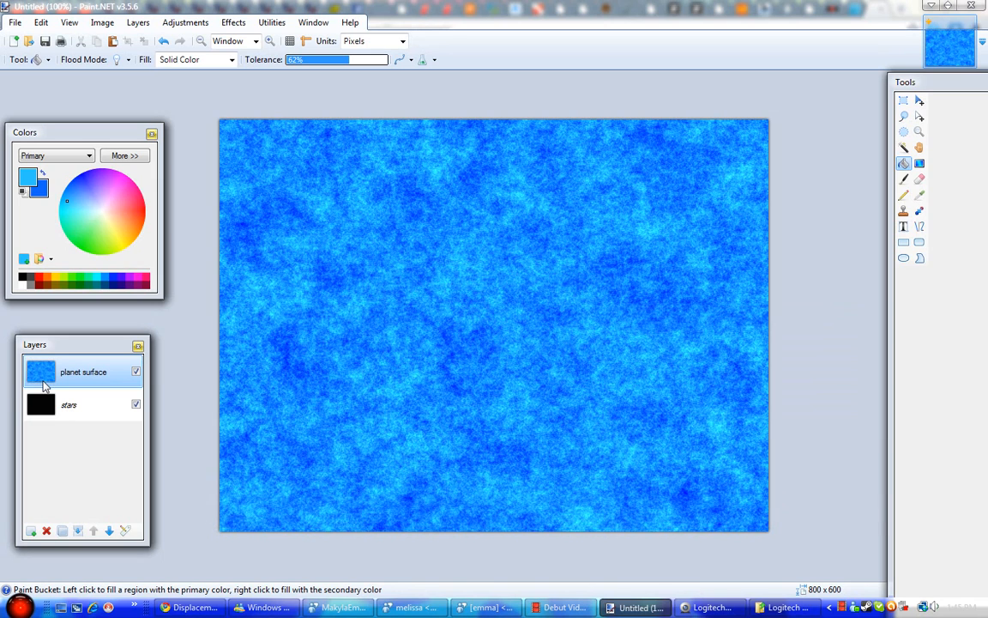
Step: Add a new layer above planet surface and repeat the Clouds effect on it in default black and white
click(30, 531)
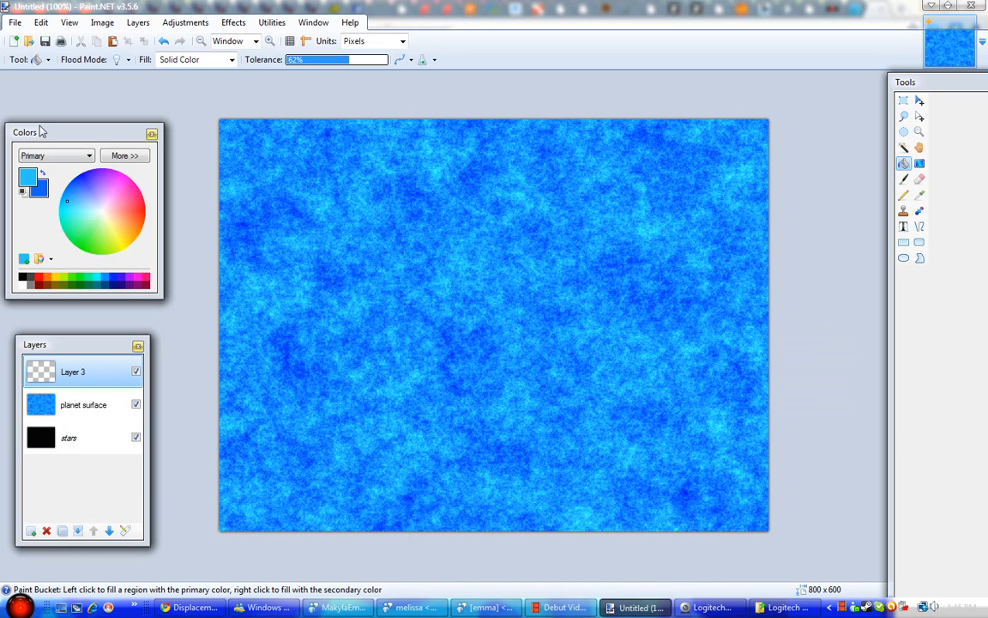
click(27, 197)
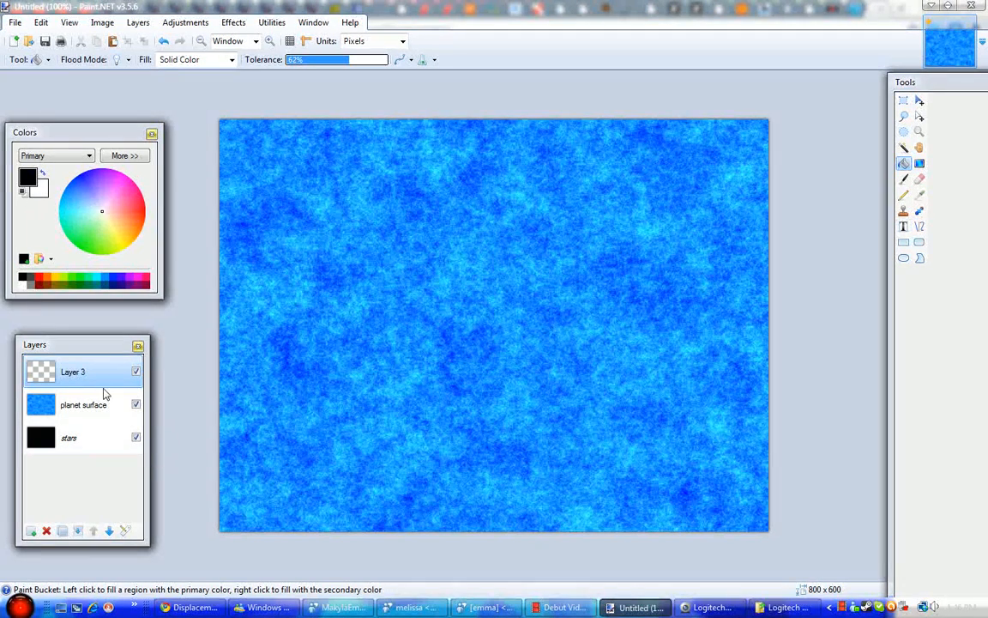
click(235, 23)
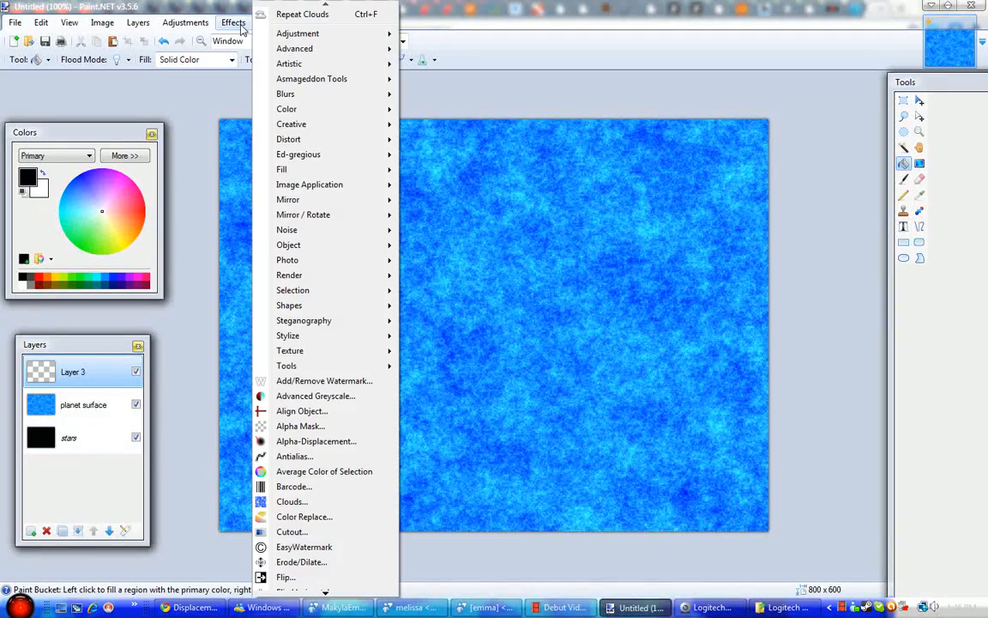
click(288, 18)
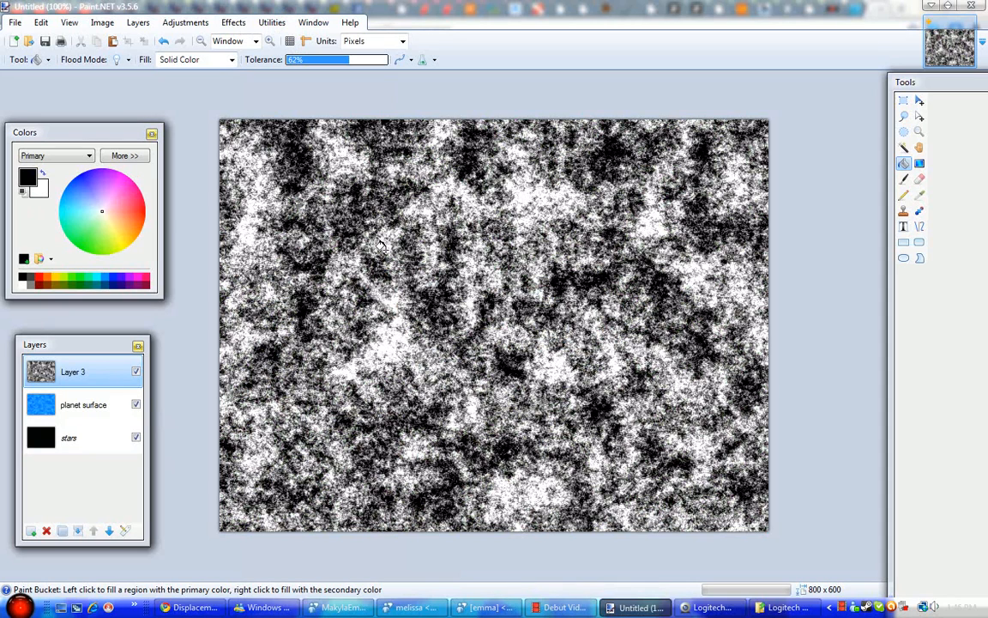
Step: Start the Displacement distortion on Layer 3 and reset both the X and Y distort values to 0
click(240, 26)
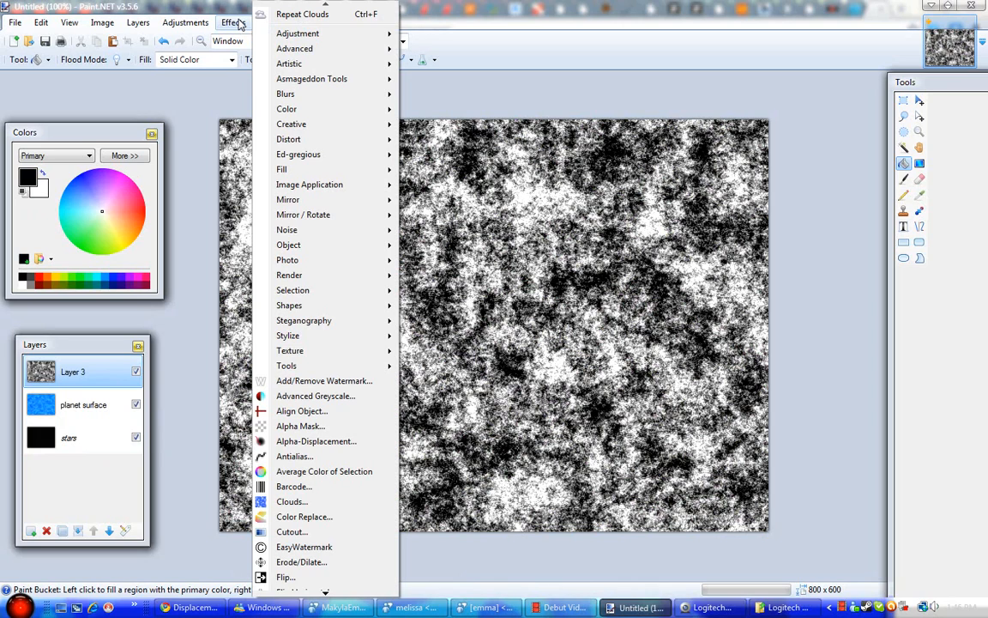
mouse_move(292, 138)
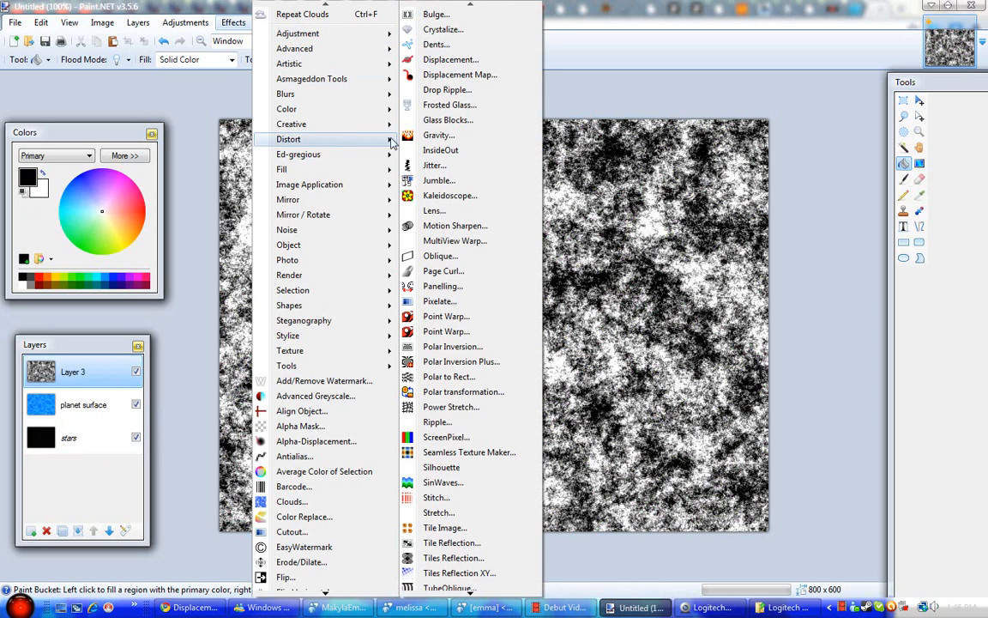
click(457, 60)
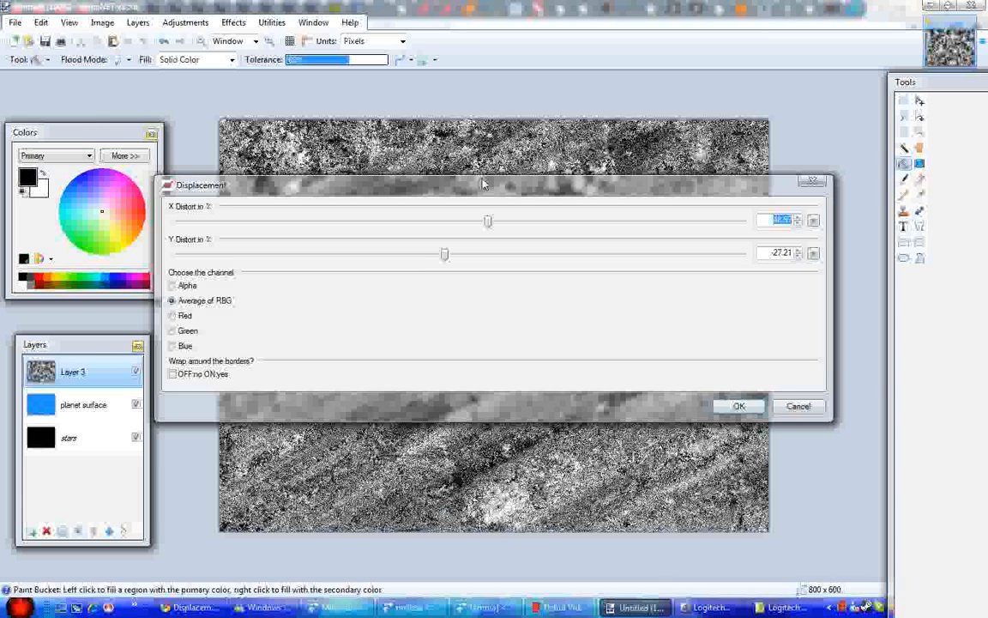
drag(479, 190, 502, 333)
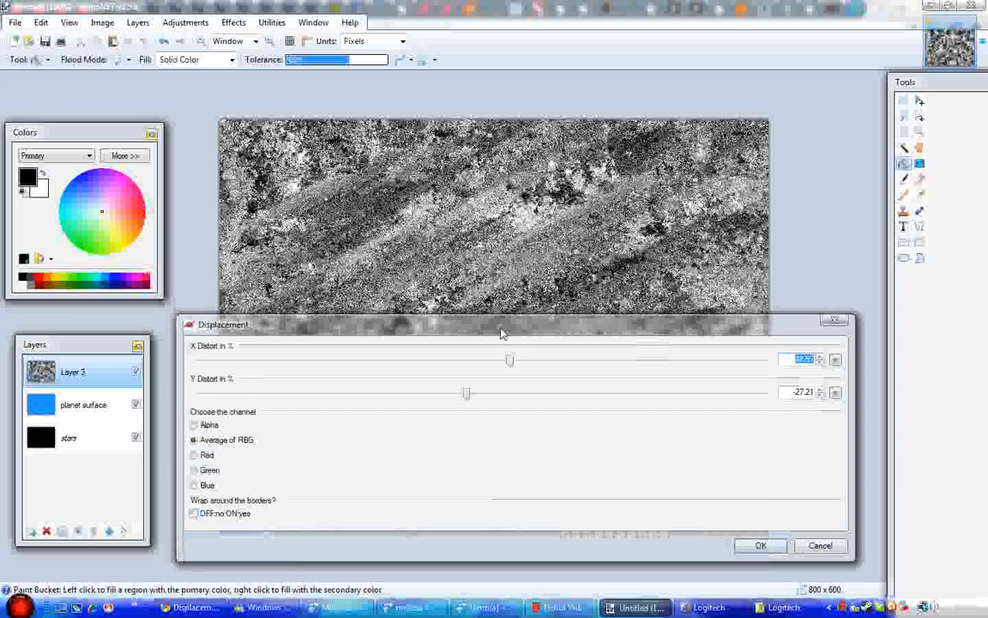
click(836, 361)
click(836, 392)
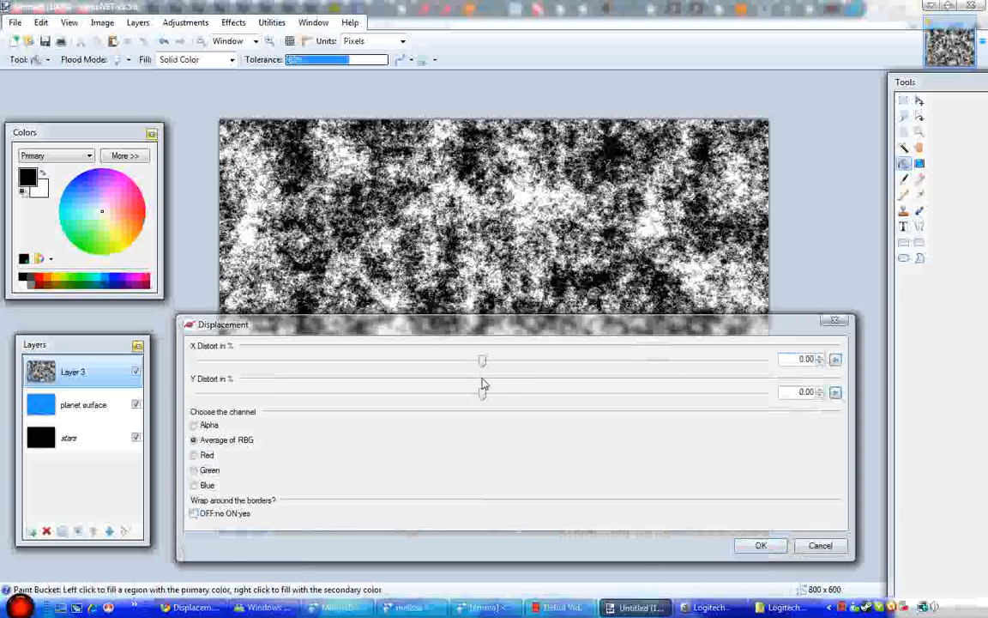
Step: Apply the displacement to Layer 3 with X distort 34.46 and Y distort -28.09, using the average of the color channels
drag(481, 362, 511, 367)
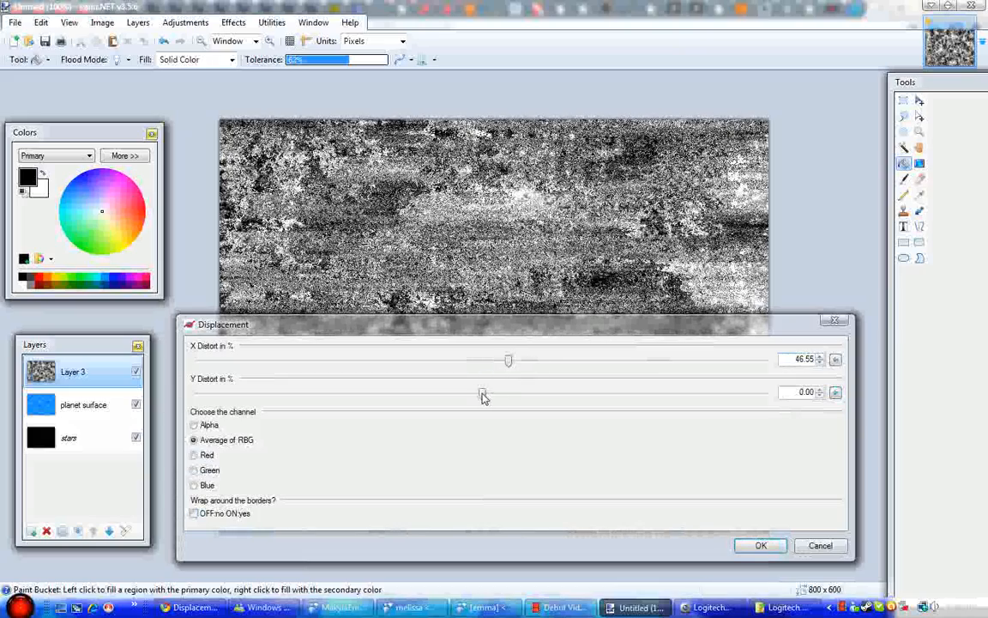
drag(483, 394, 460, 398)
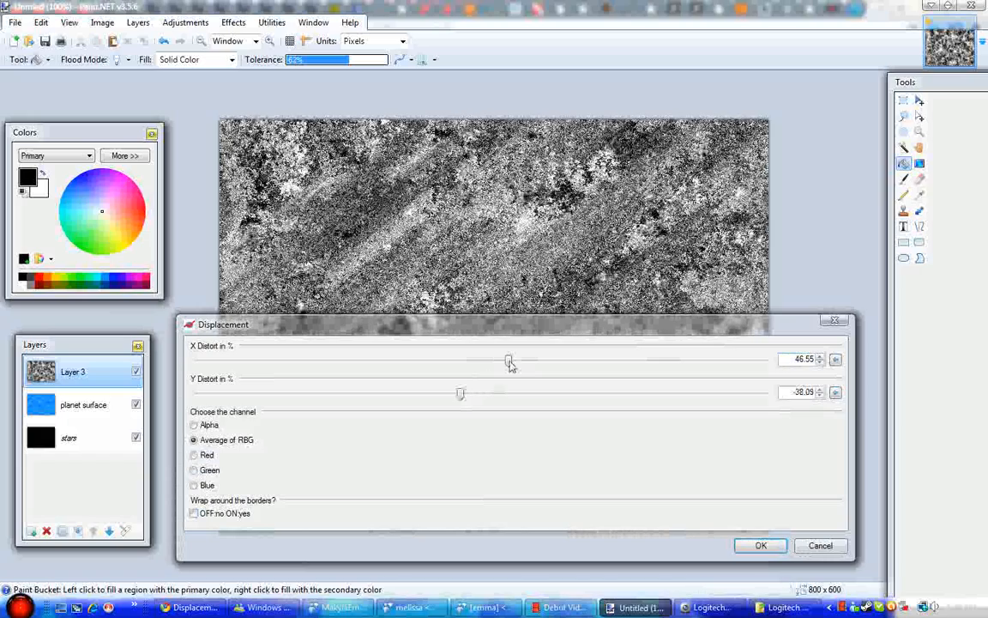
drag(508, 361, 504, 364)
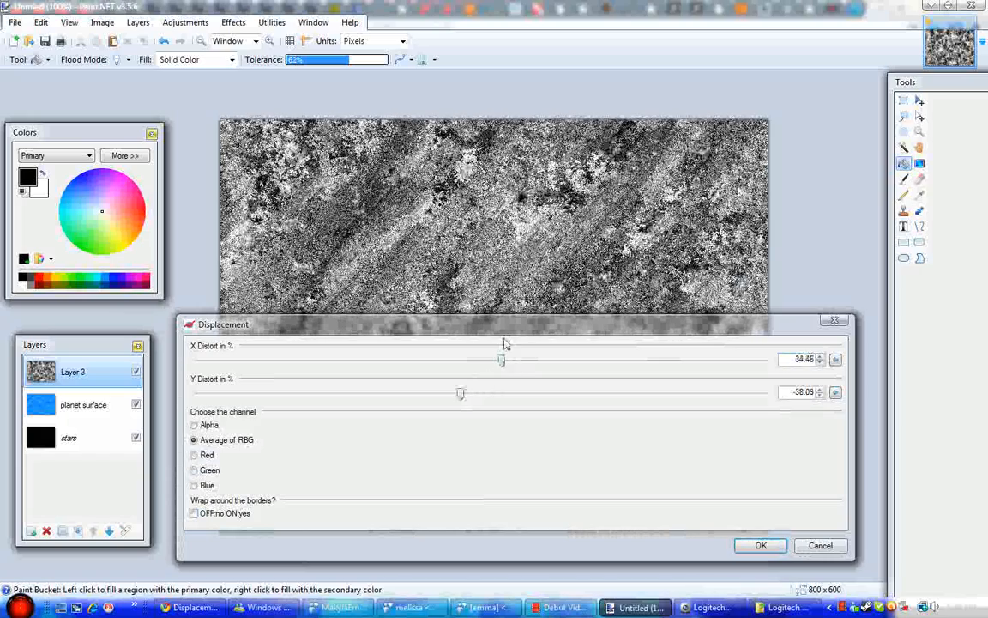
drag(506, 325, 511, 369)
drag(513, 408, 495, 369)
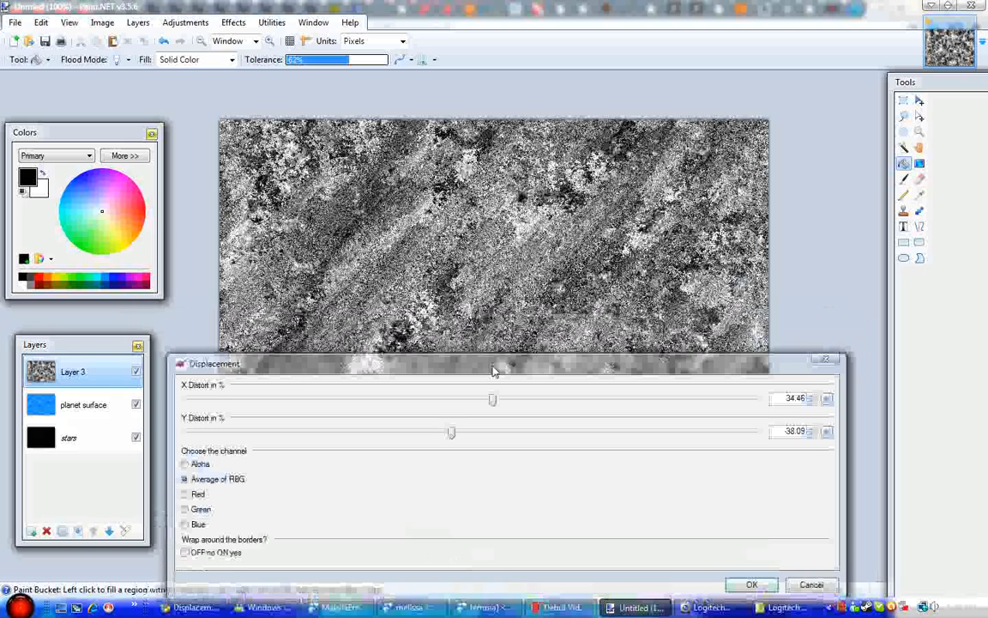
click(457, 435)
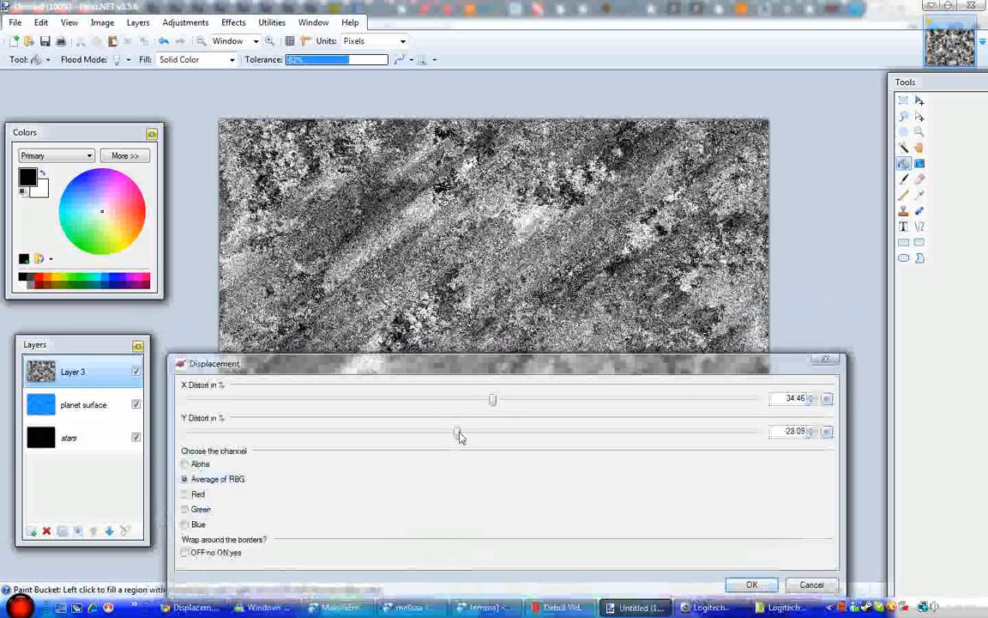
drag(498, 363, 519, 264)
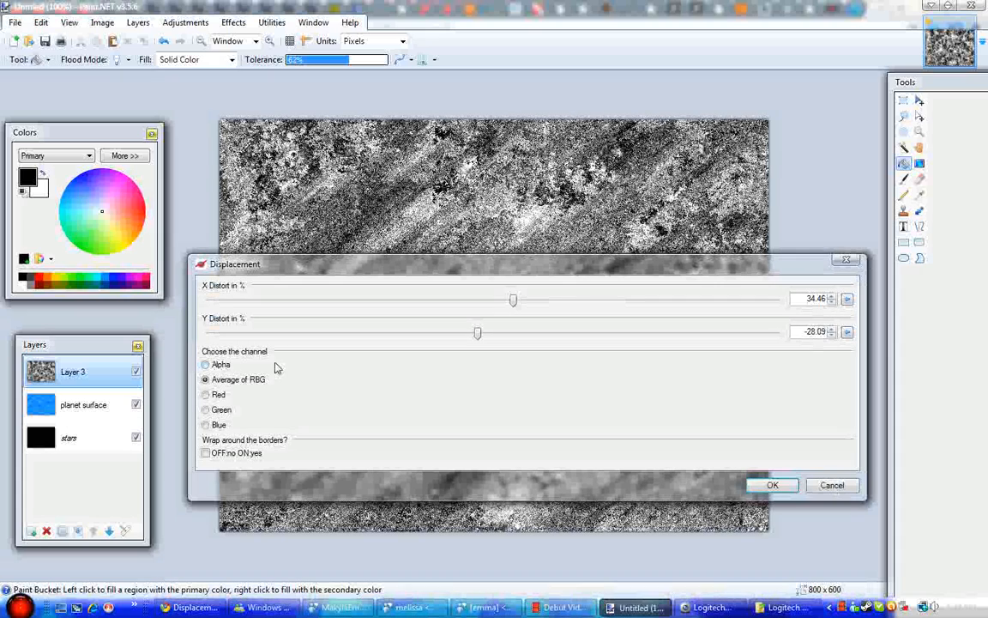
click(766, 486)
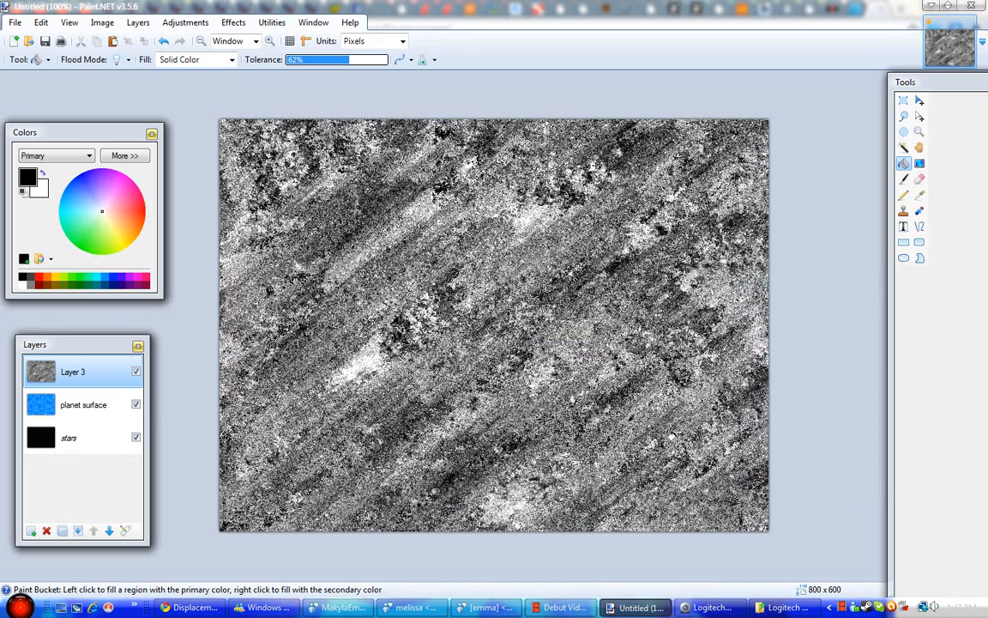
Step: Set Layer 3's blending mode to Multiply and merge it down into the planet surface layer
double_click(73, 373)
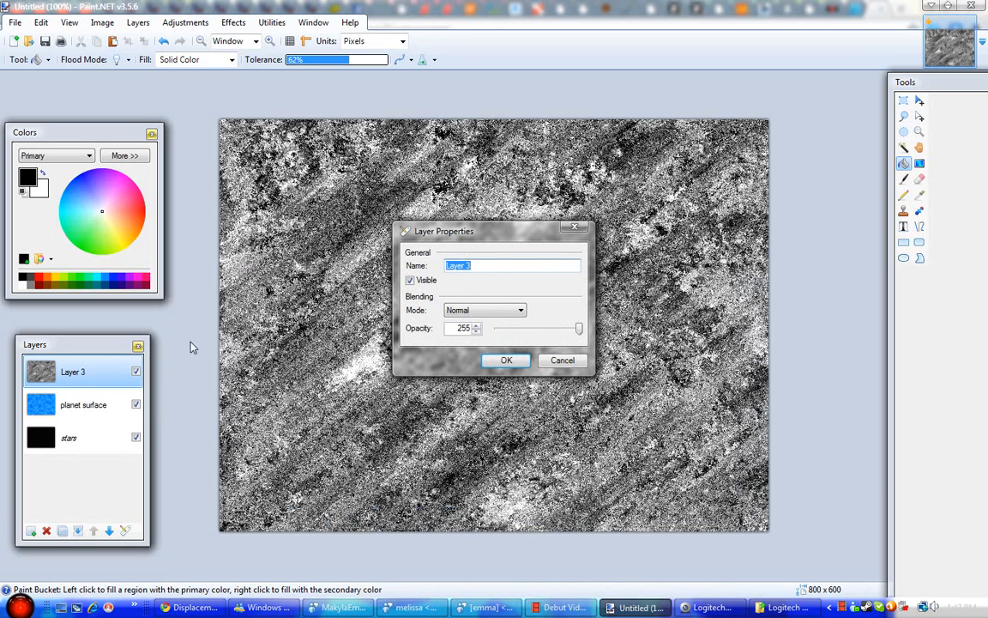
click(485, 311)
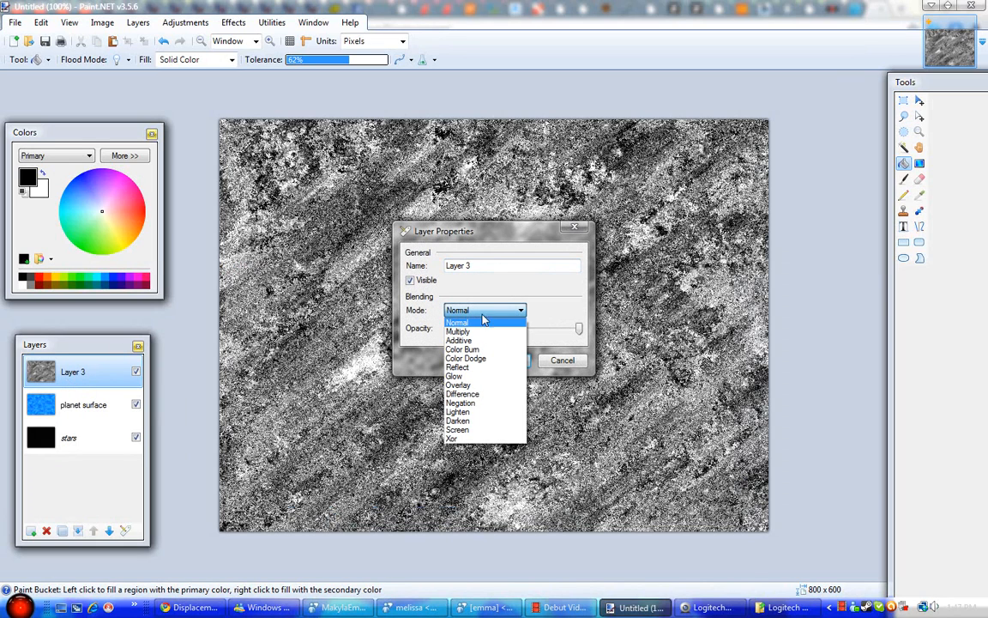
click(475, 333)
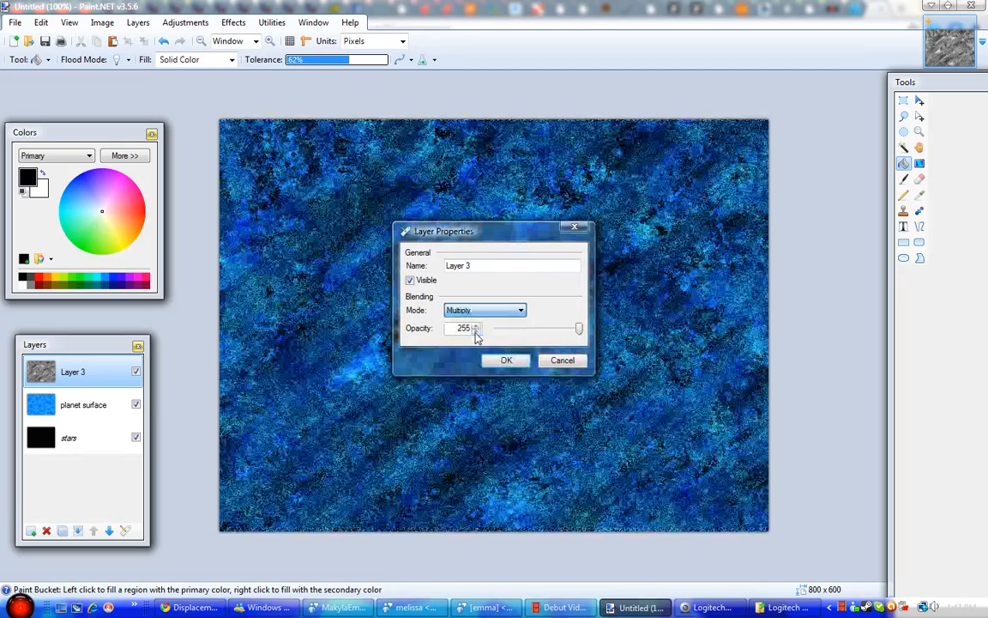
click(505, 313)
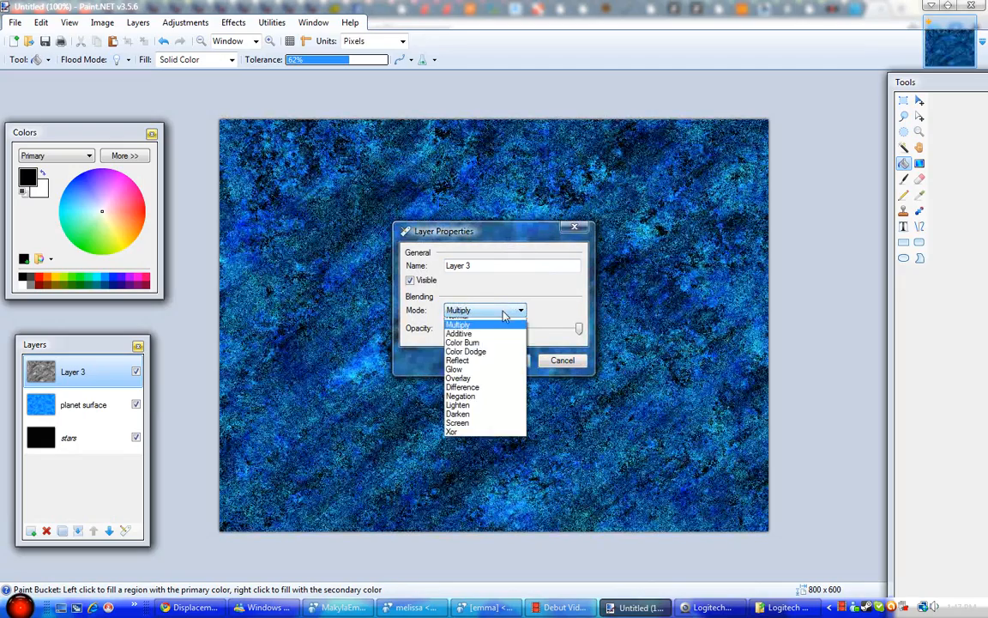
click(484, 436)
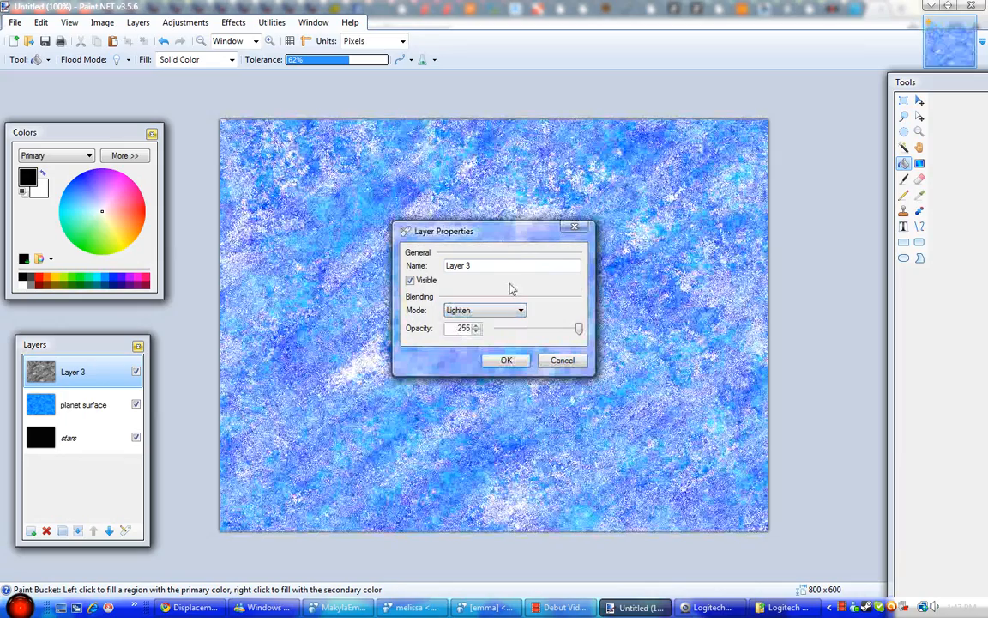
click(515, 313)
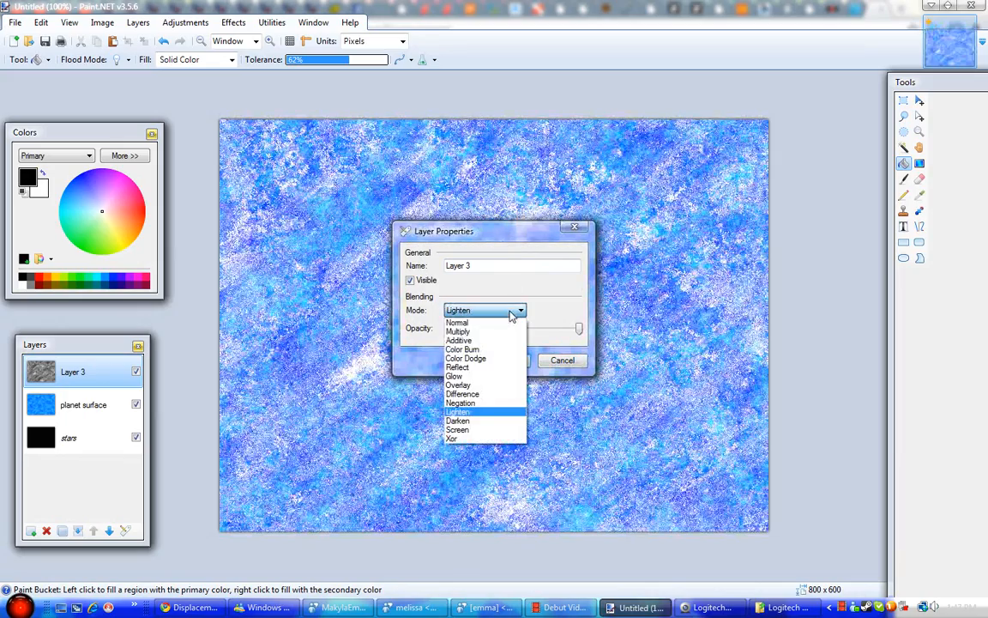
click(503, 333)
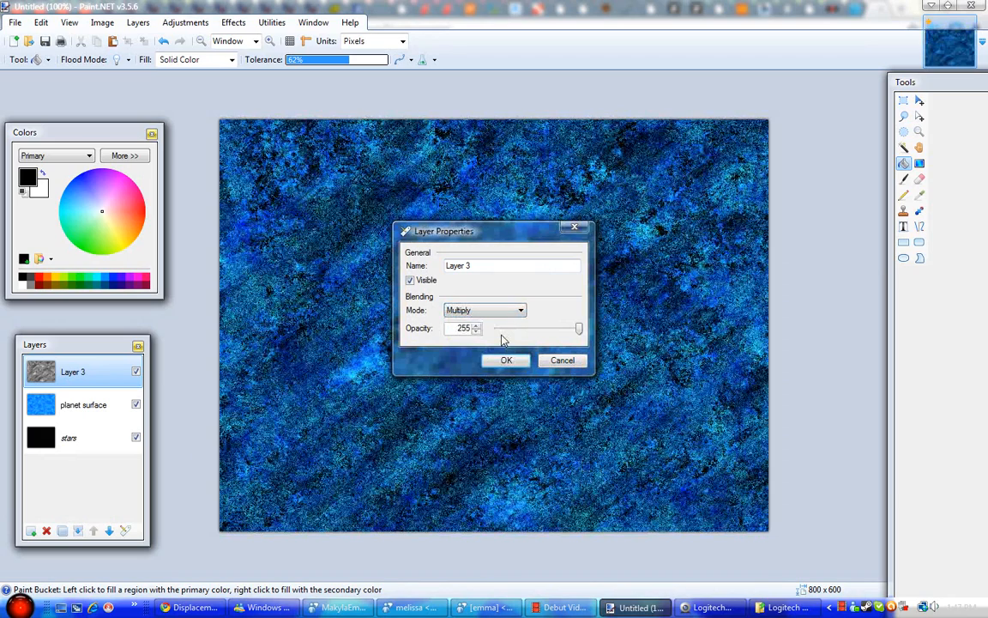
click(499, 360)
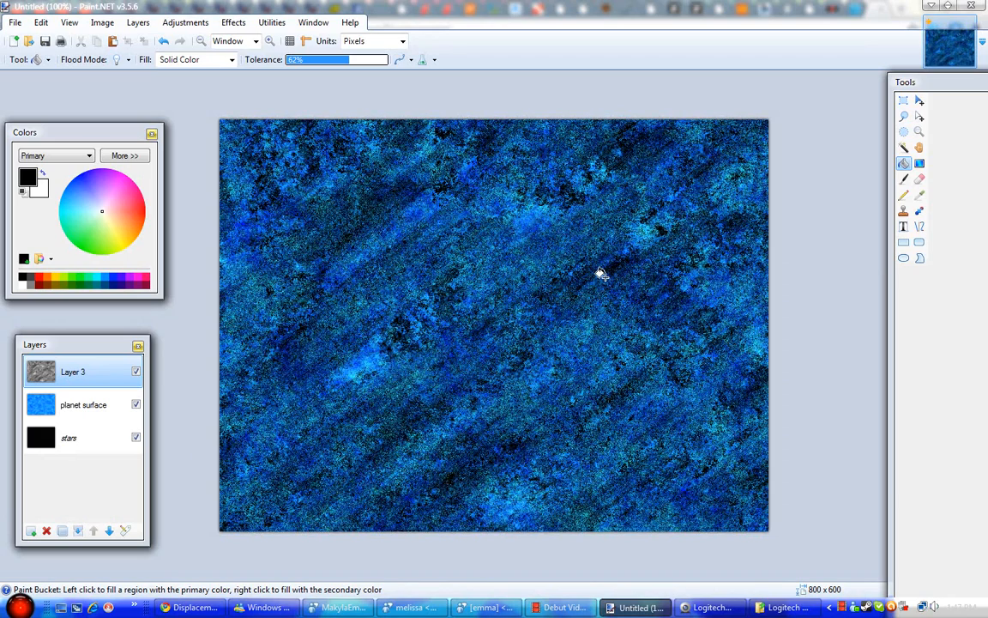
click(77, 532)
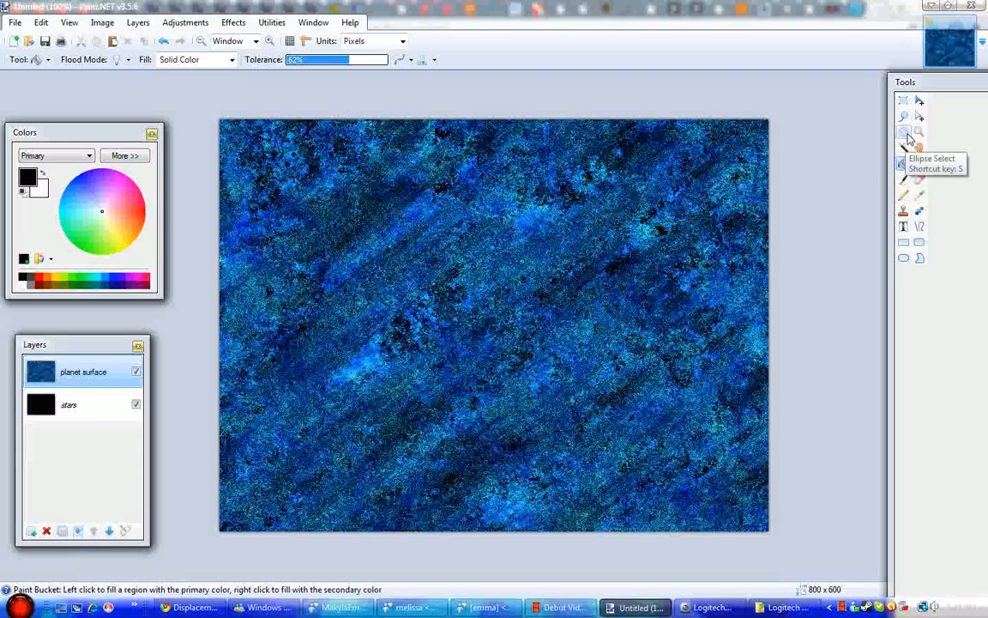
Step: Cut the planet surface into a centered disc of about 575 x 575 pixels by erasing everything outside a circular selection
click(904, 135)
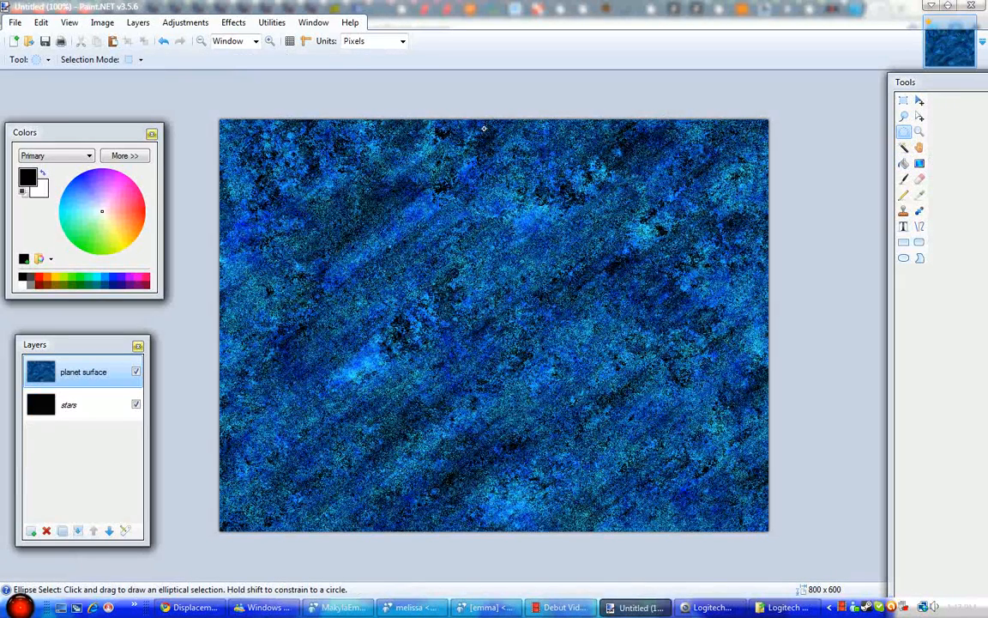
drag(484, 129, 488, 522)
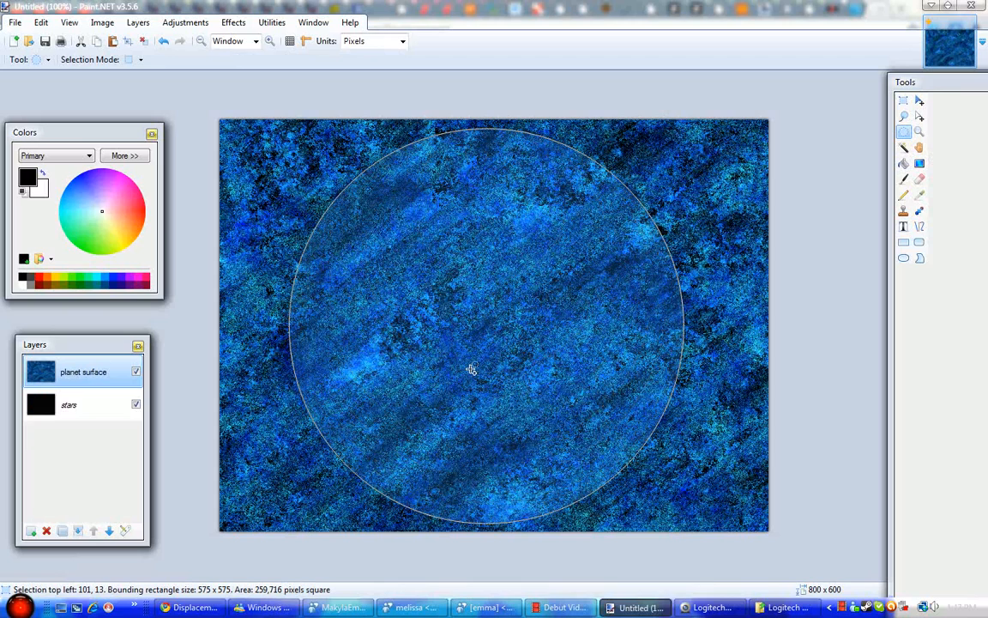
key(ctrl+i)
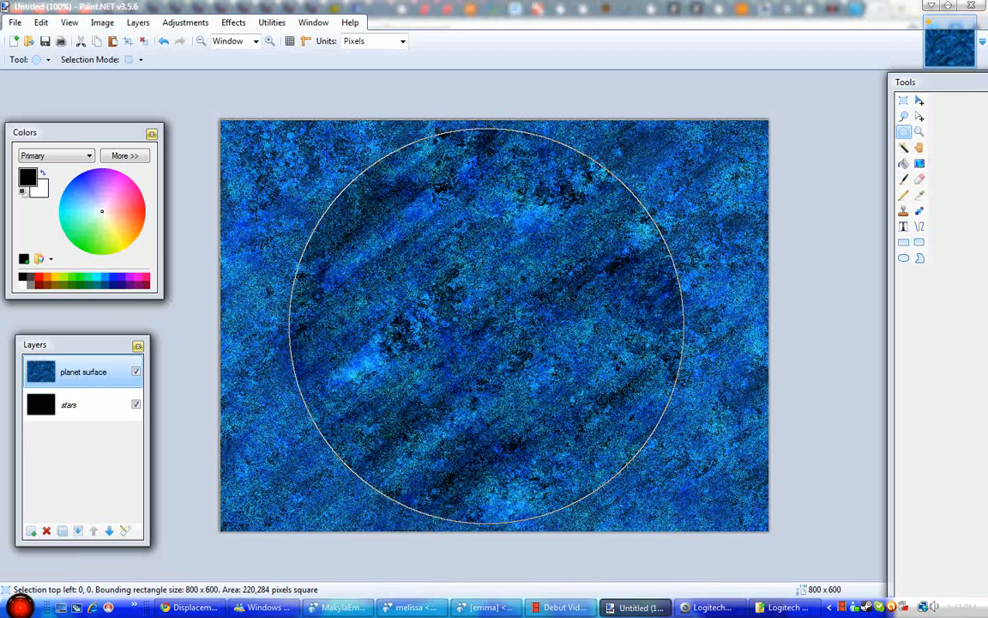
key(Delete)
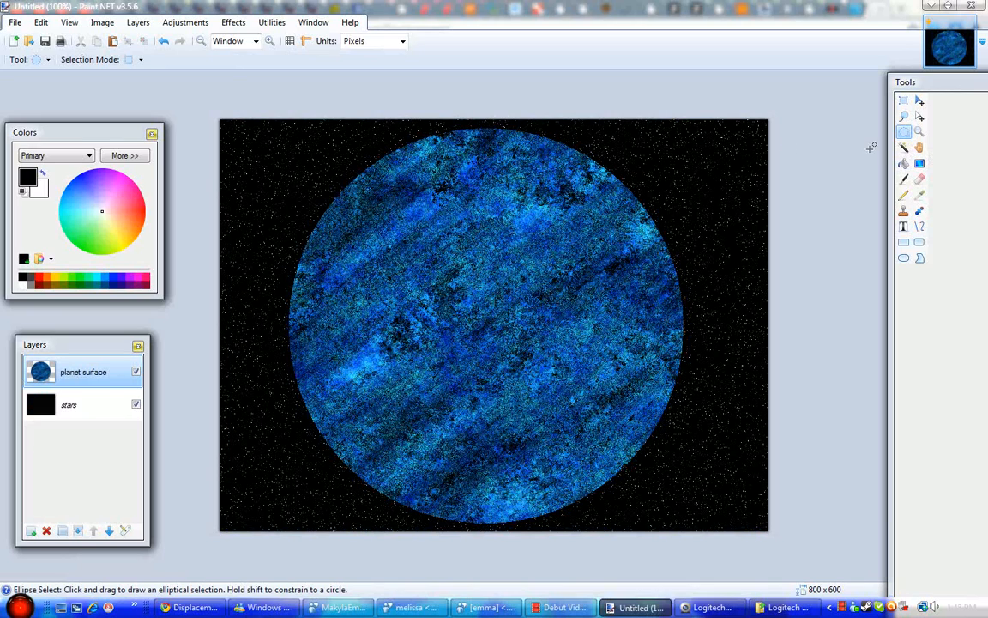
Step: Select the planet disc by inverting a Magic Wand selection of its surroundings, and add a new layer above planet surface
key(s)
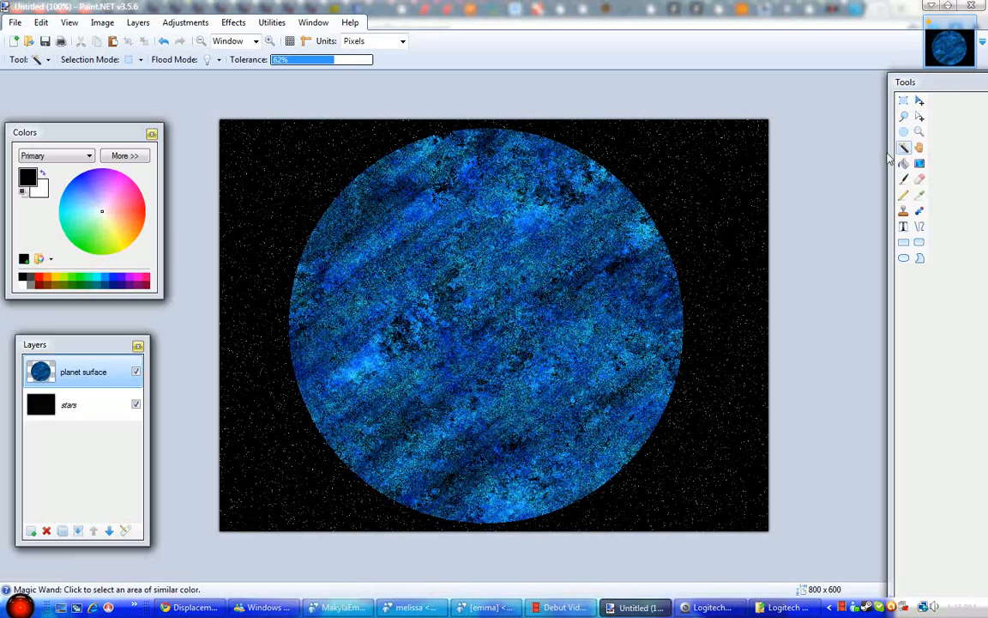
click(724, 169)
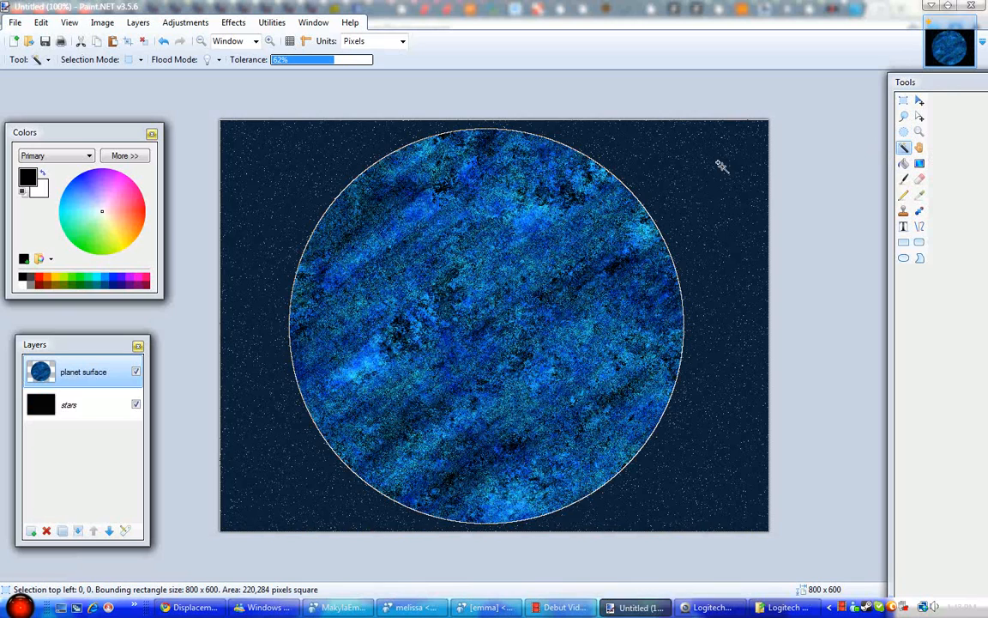
key(ctrl+i)
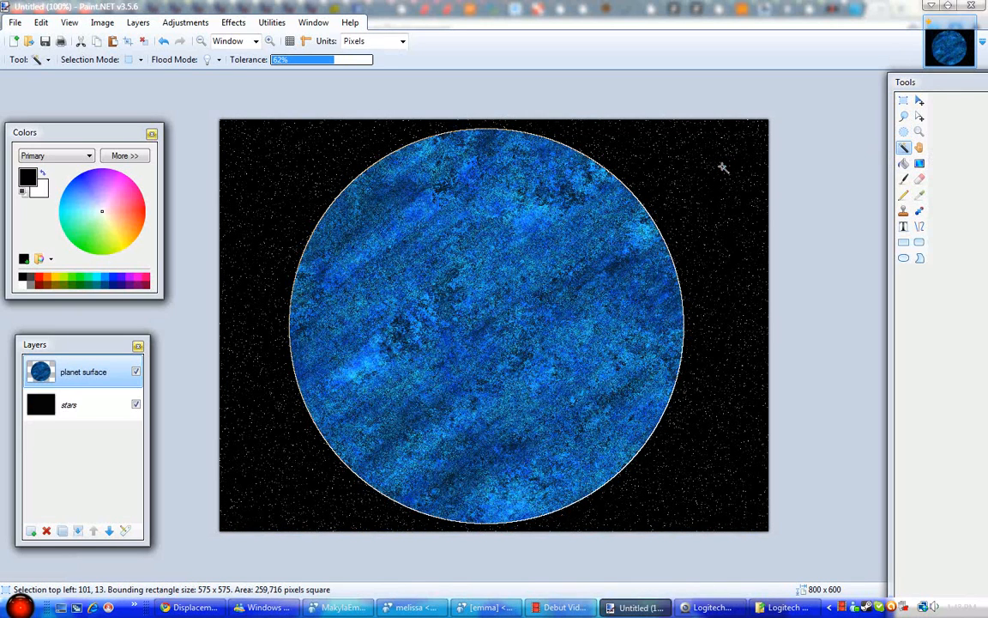
click(31, 531)
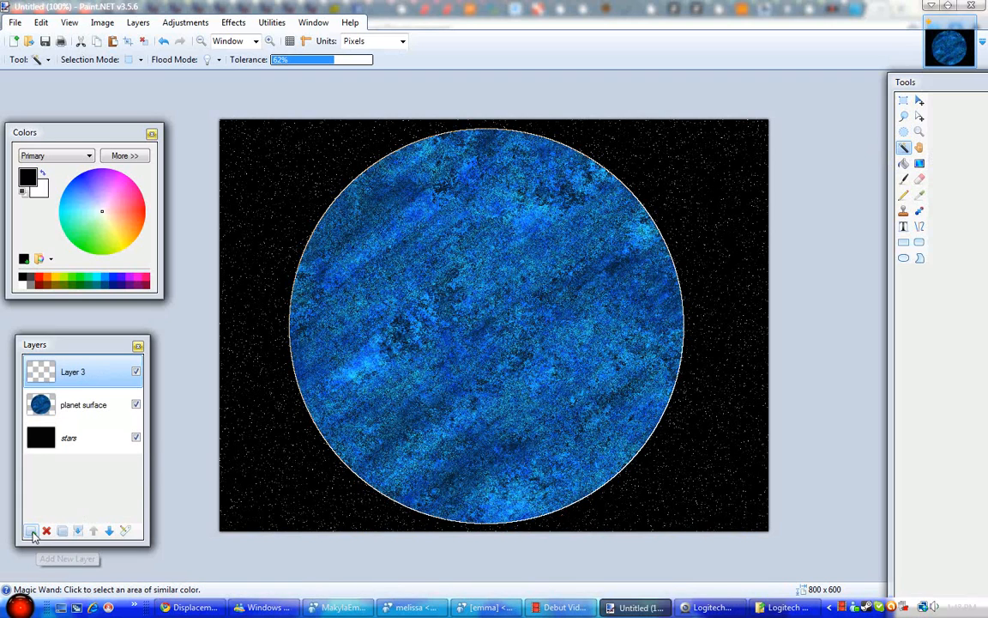
Step: Switch to the linear Gradient tool and make the white secondary color fully transparent with alpha 0
click(920, 164)
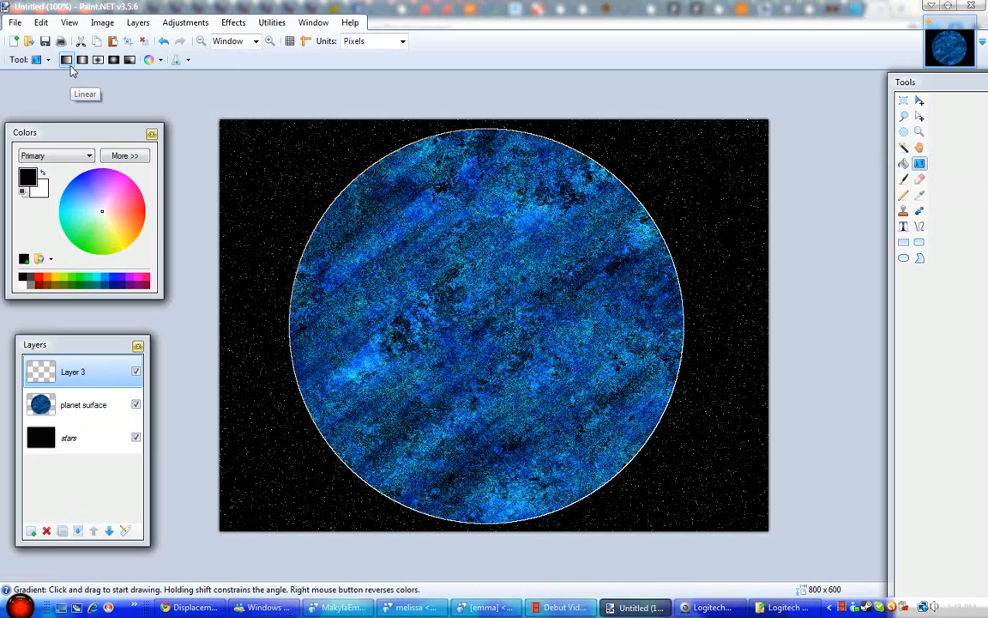
click(41, 195)
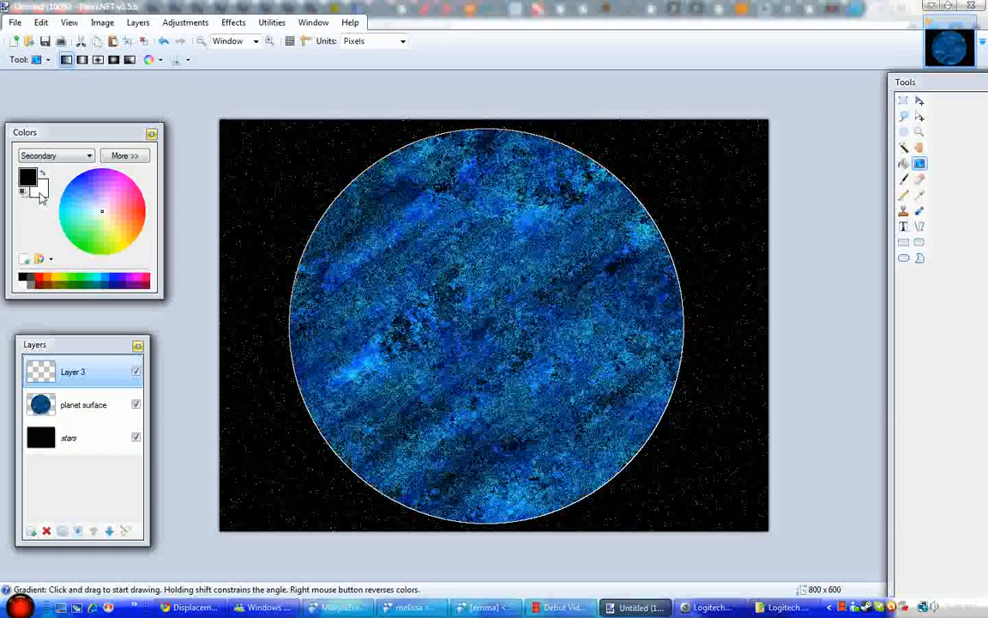
click(122, 156)
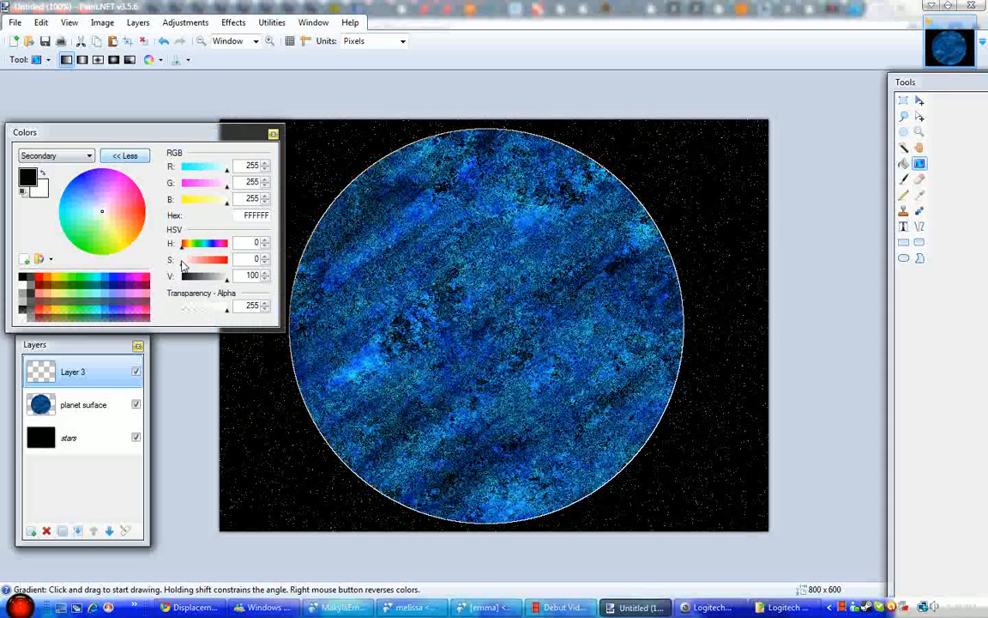
drag(211, 313, 105, 311)
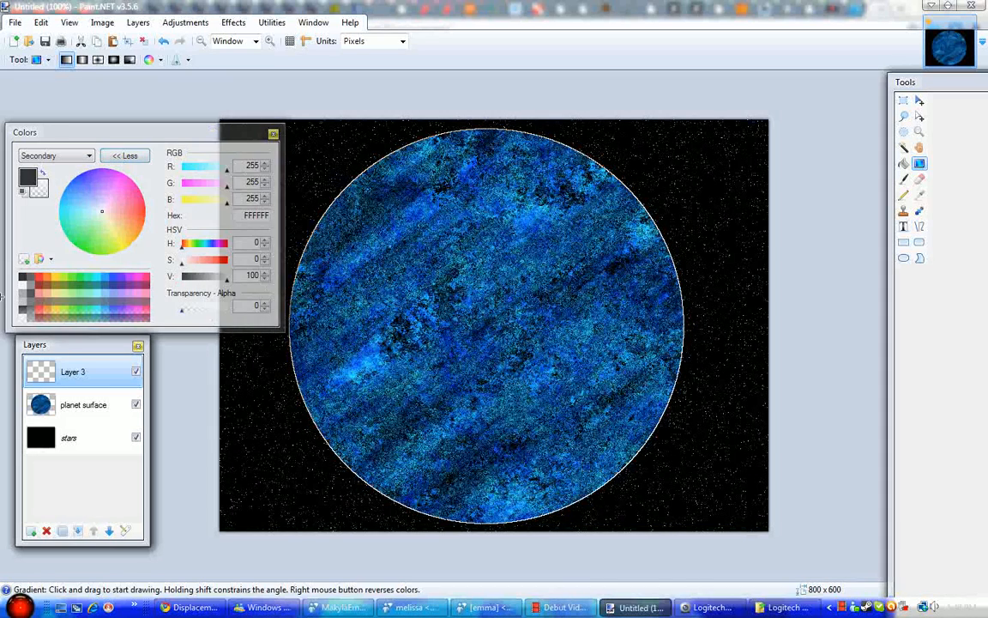
click(273, 135)
Step: Try a black-to-transparent linear gradient on Layer 3 from the planet's lower-right edge far beyond its upper-left side
drag(657, 437, 0, 39)
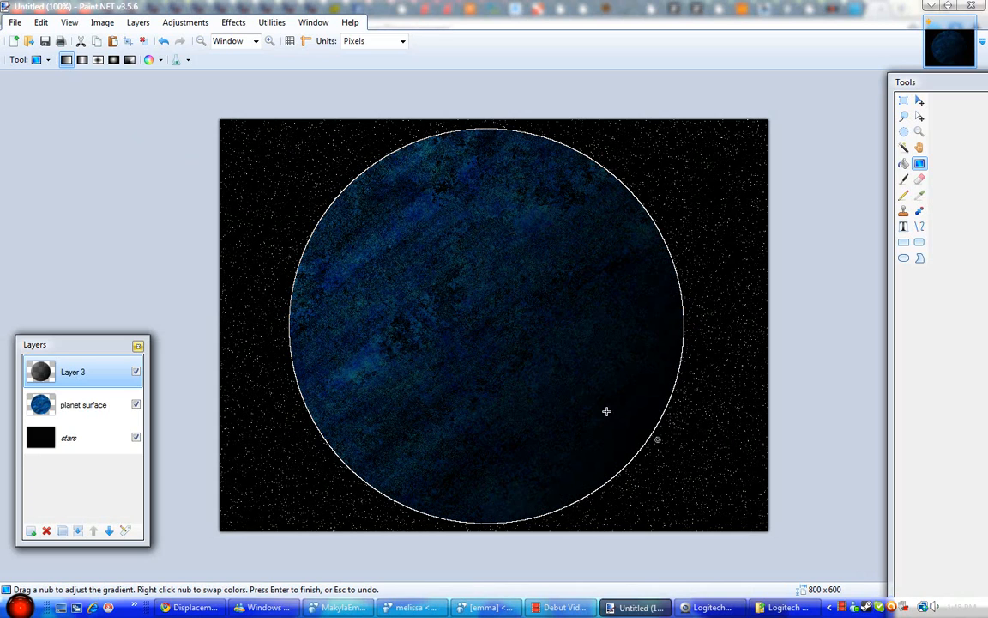
key(Escape)
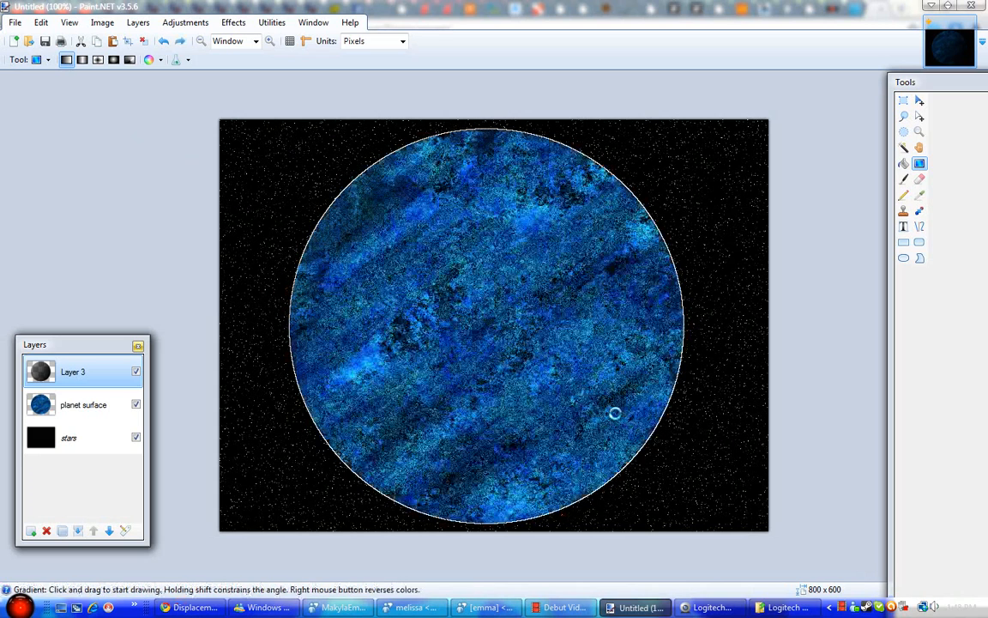
Step: Apply a black-to-transparent linear gradient on Layer 3 from the planet's lower-right edge to well beyond the canvas's upper-left corner
drag(626, 398, 354, 254)
mouse_move(302, 230)
mouse_down()
mouse_move(86, 193)
mouse_move(58, 252)
mouse_move(88, 162)
mouse_up()
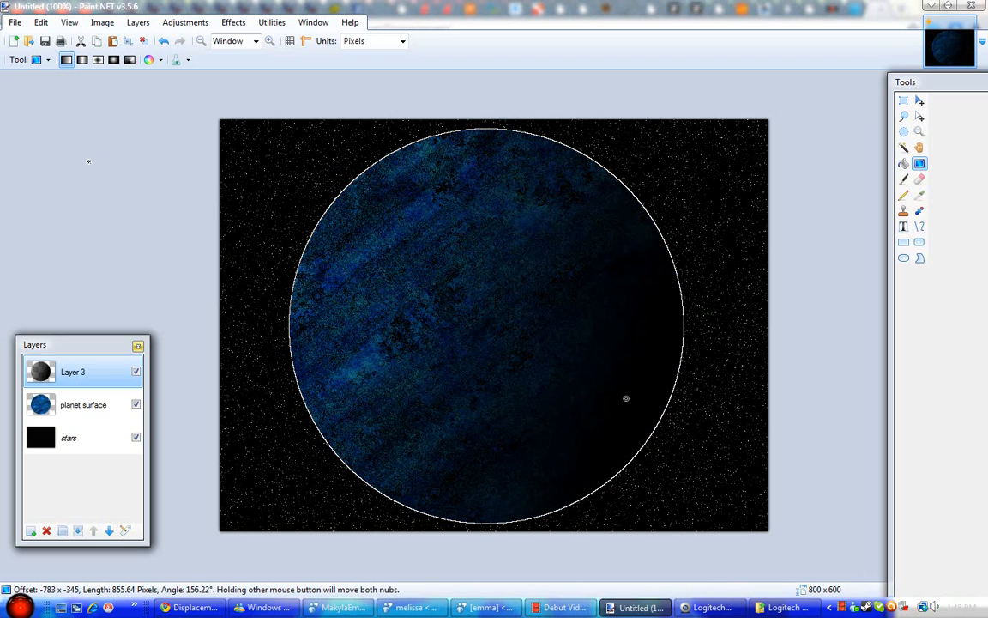
drag(88, 163, 116, 135)
drag(116, 135, 116, 135)
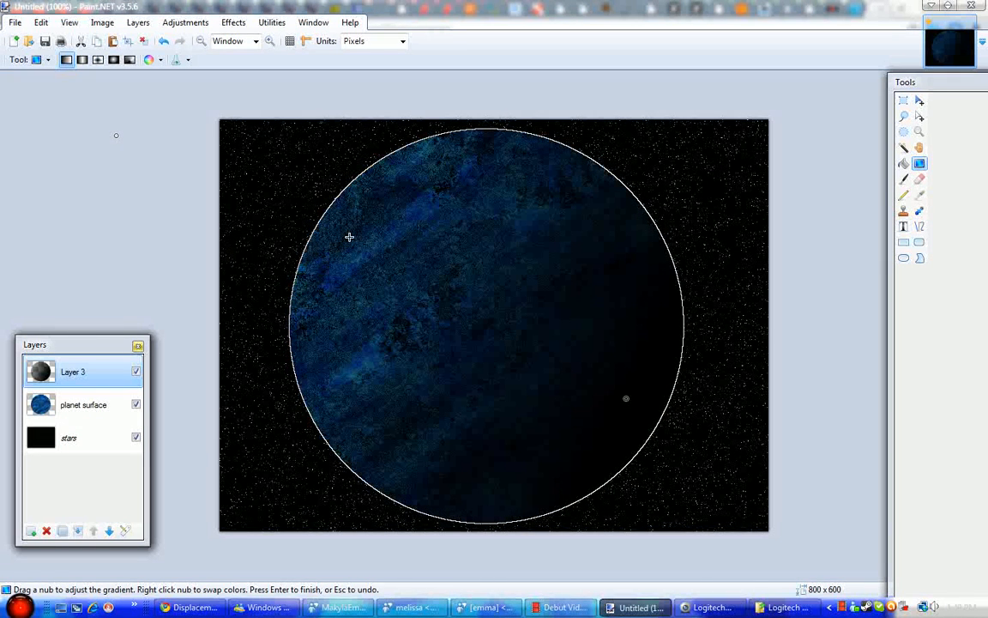
key(Return)
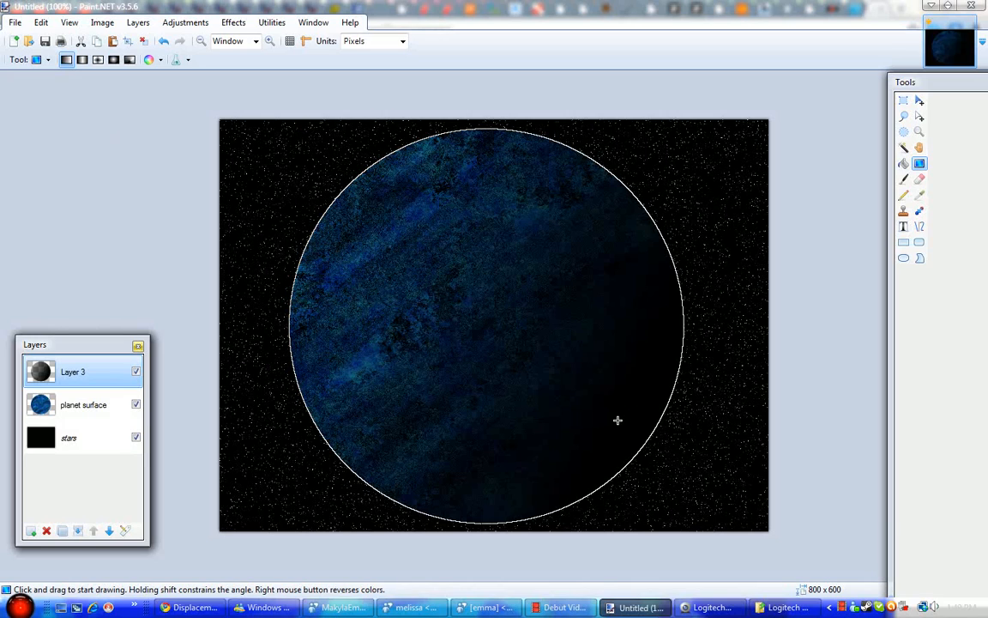
Step: Rename Layer 3 as shadow and merge it down onto the planet surface layer
double_click(72, 375)
text(shadow)
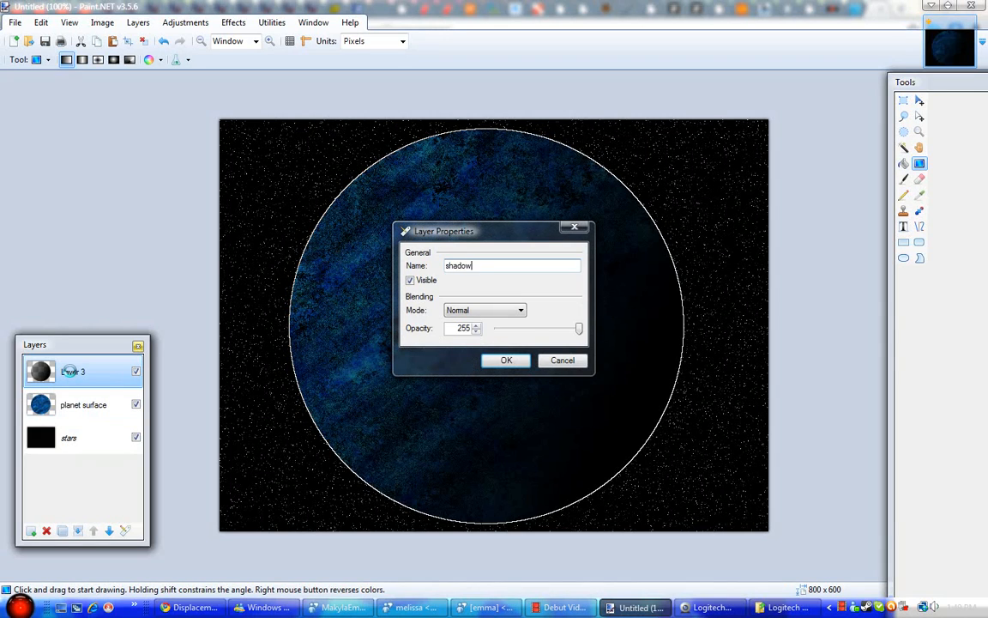
key(Return)
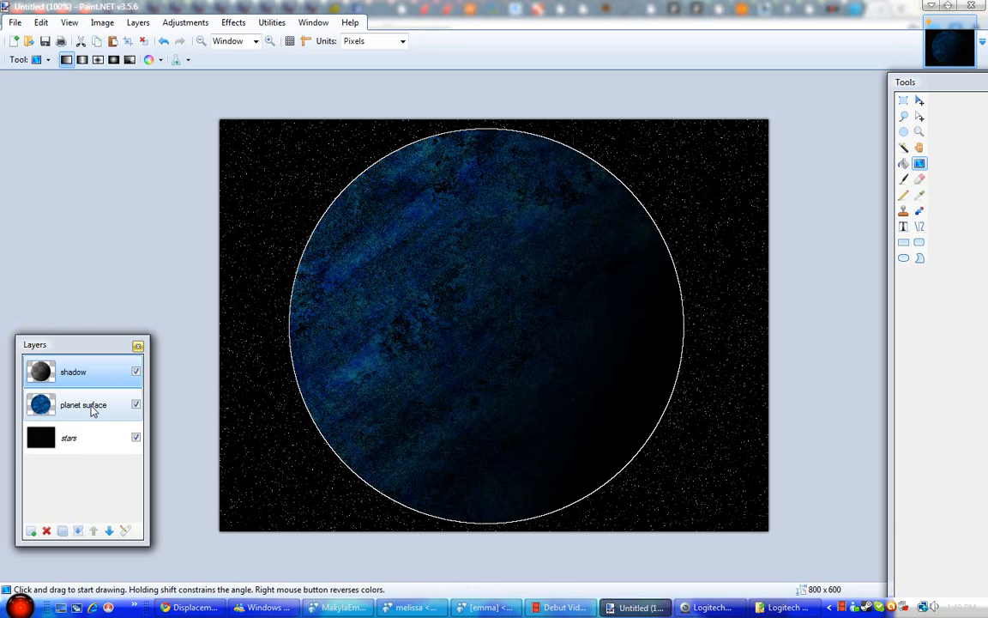
click(77, 532)
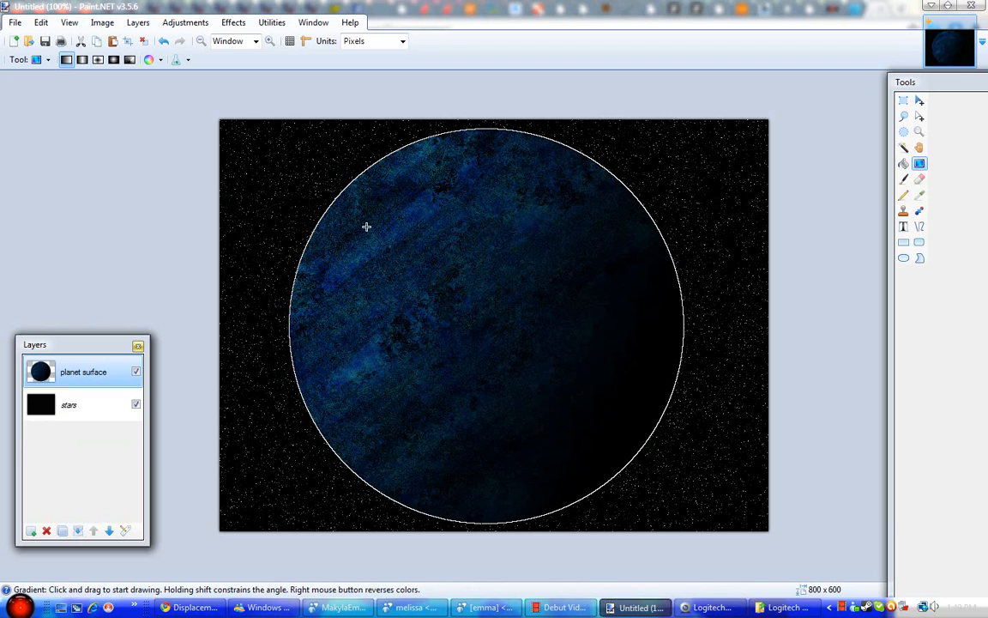
Step: Scale the shaded planet down to about 295 x 295 pixels, move it to the canvas center and deselect it
click(920, 101)
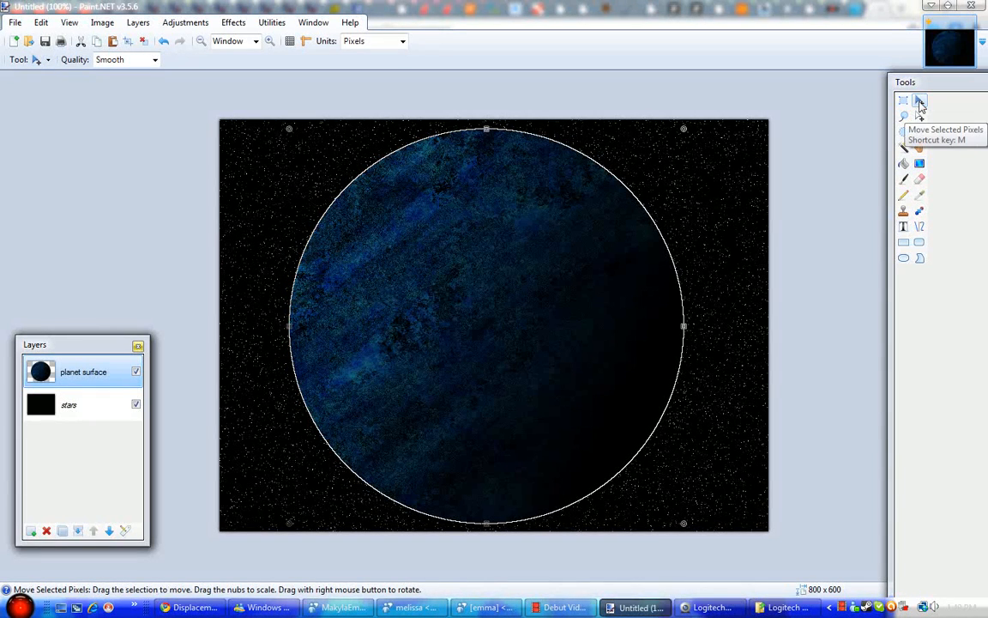
drag(684, 128, 492, 302)
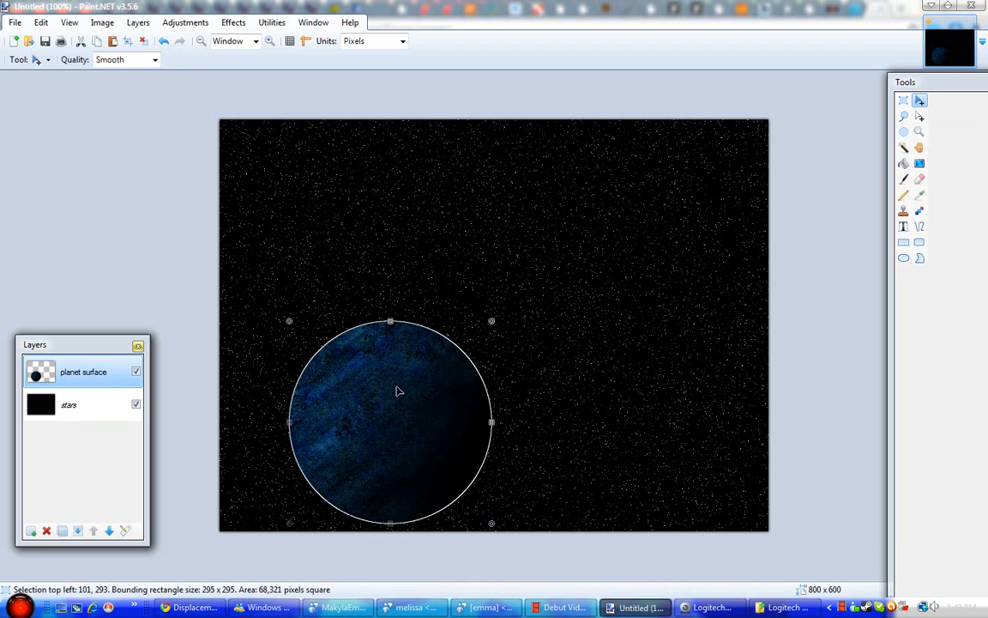
drag(397, 390, 495, 306)
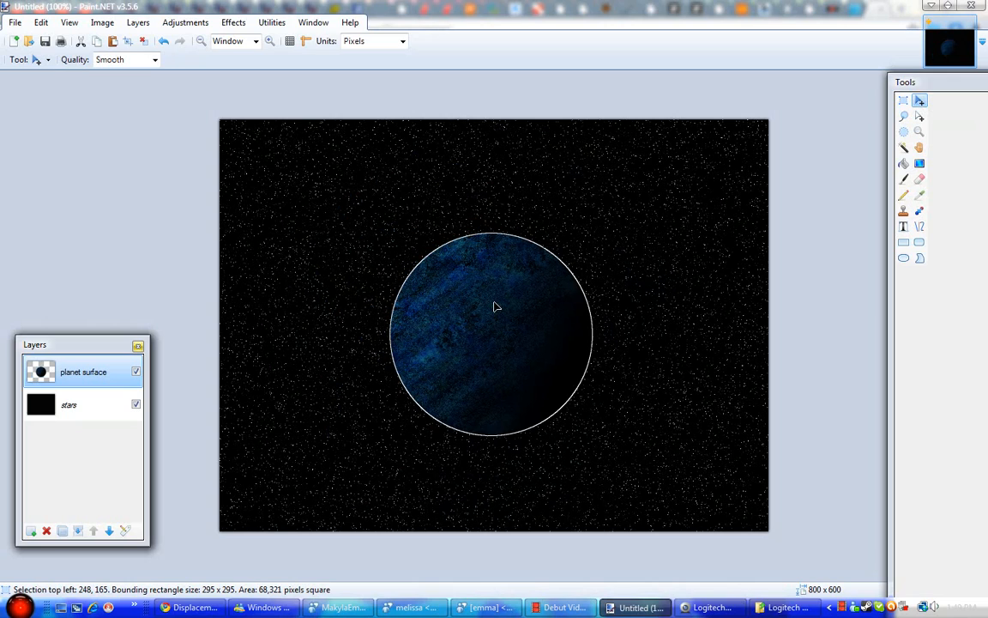
key(ctrl+d)
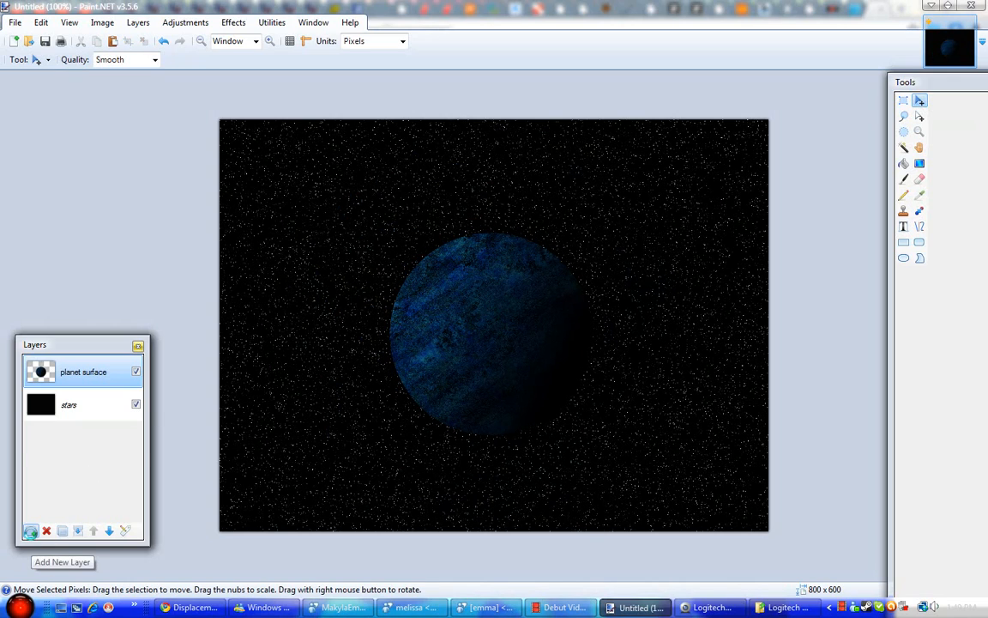
Step: Add two new layers above planet surface, naming the lower one outer glow and the upper one inner glow
click(32, 532)
click(31, 532)
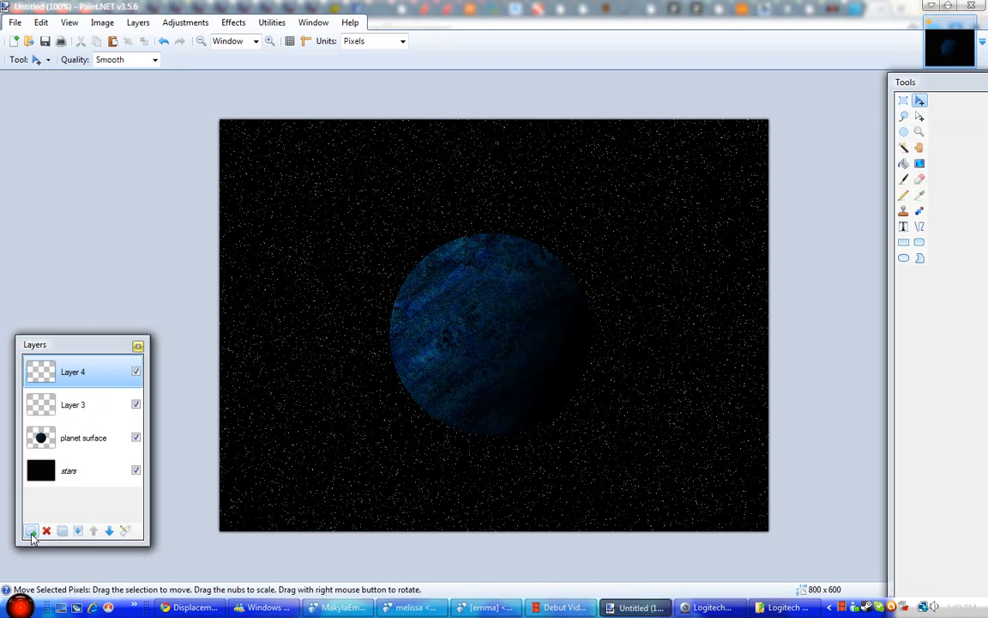
double_click(92, 406)
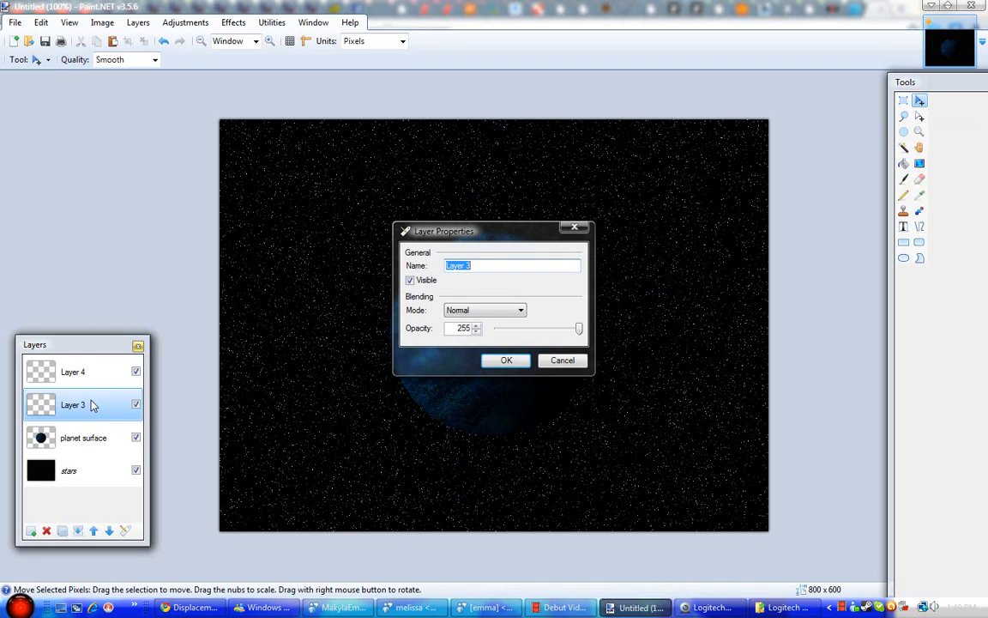
text(outer glow)
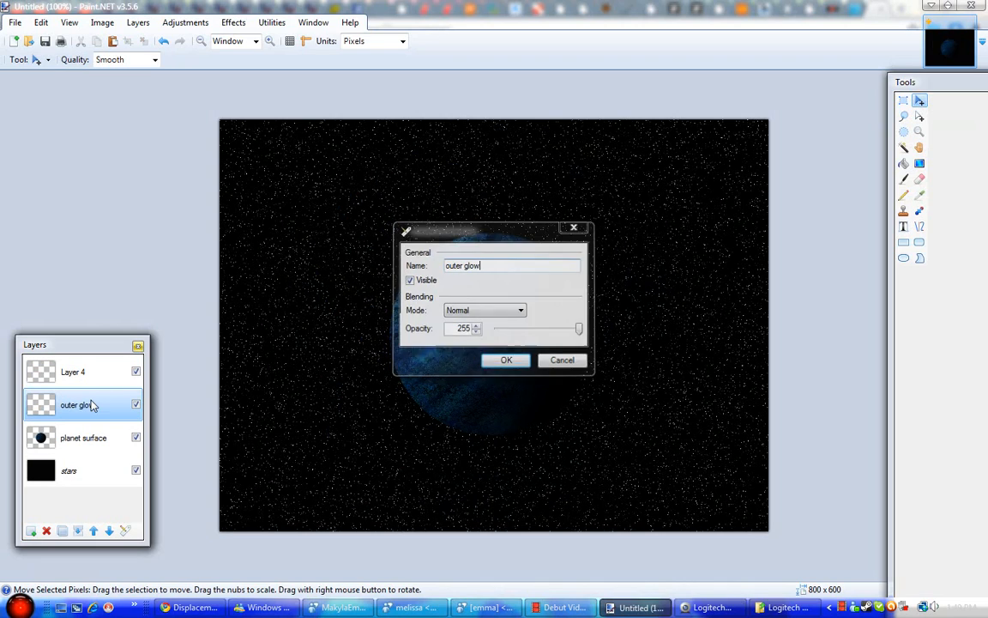
key(Return)
click(77, 372)
double_click(77, 372)
key(BackSpace)
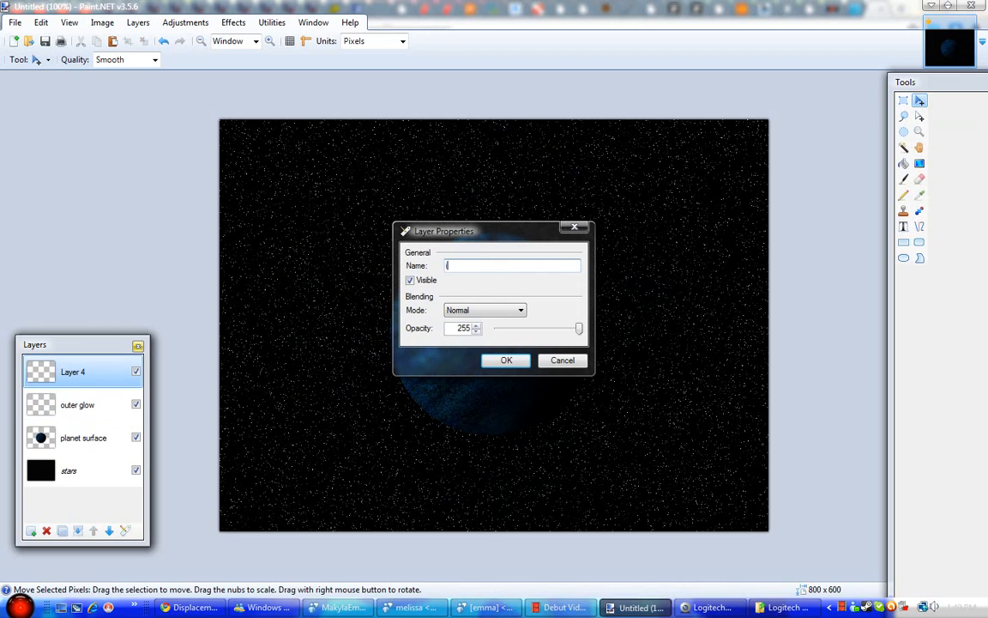
text(inner glow)
key(Return)
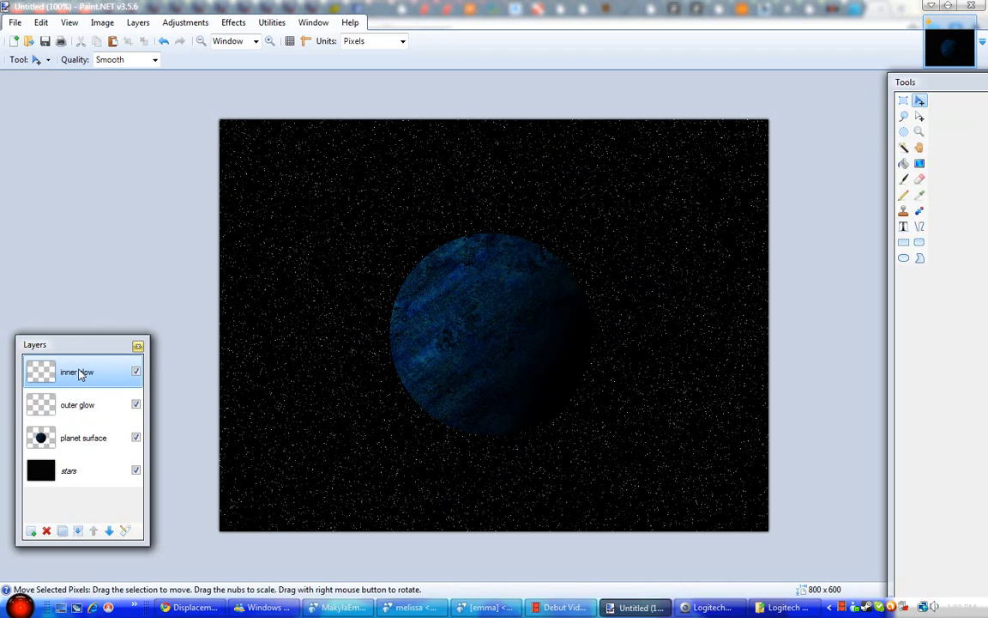
Step: Select the empty area around the planet with the Magic Wand on planet surface, and make inner glow the active layer
click(903, 152)
click(100, 438)
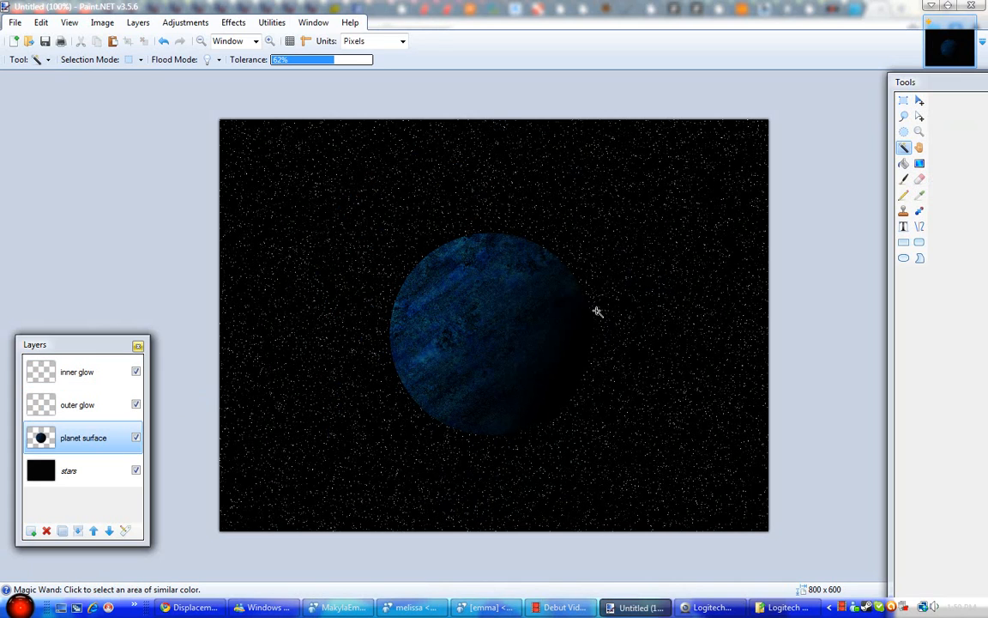
click(689, 264)
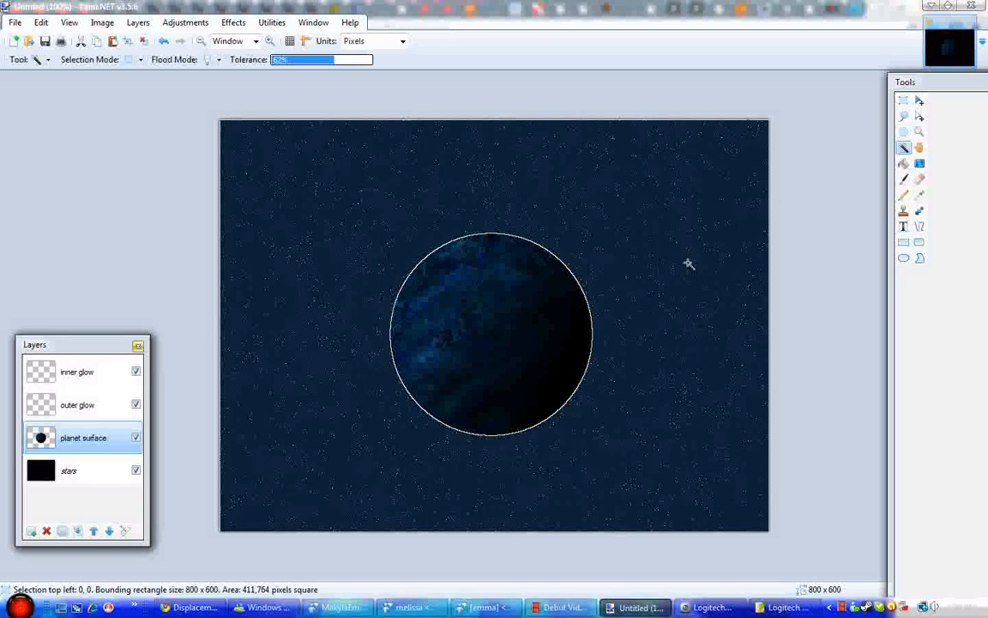
click(62, 380)
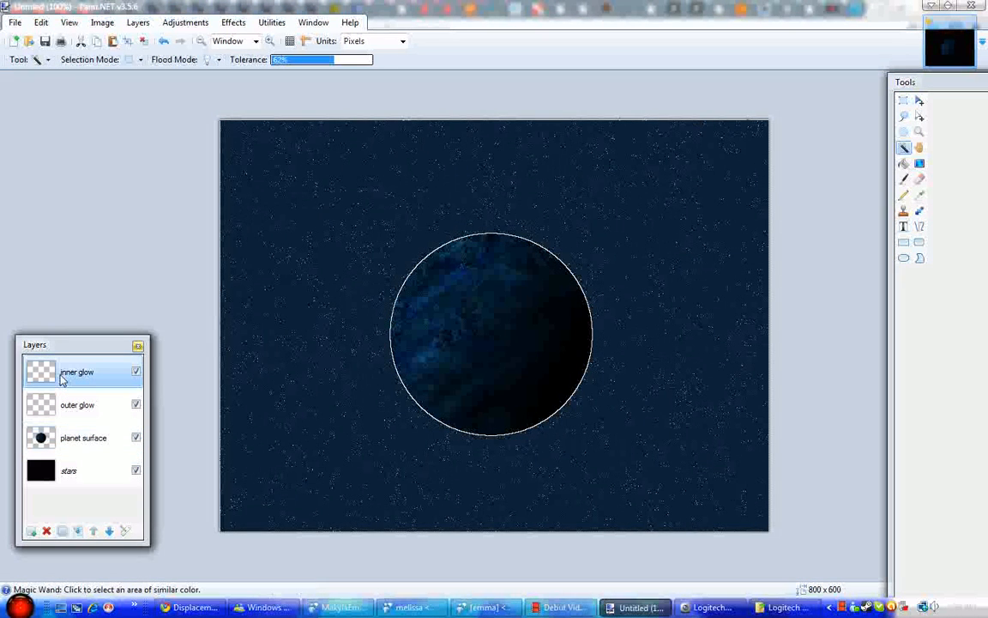
Step: Set the primary color to light blue 96D5FF and switch to the Paint Bucket tool
key(F8)
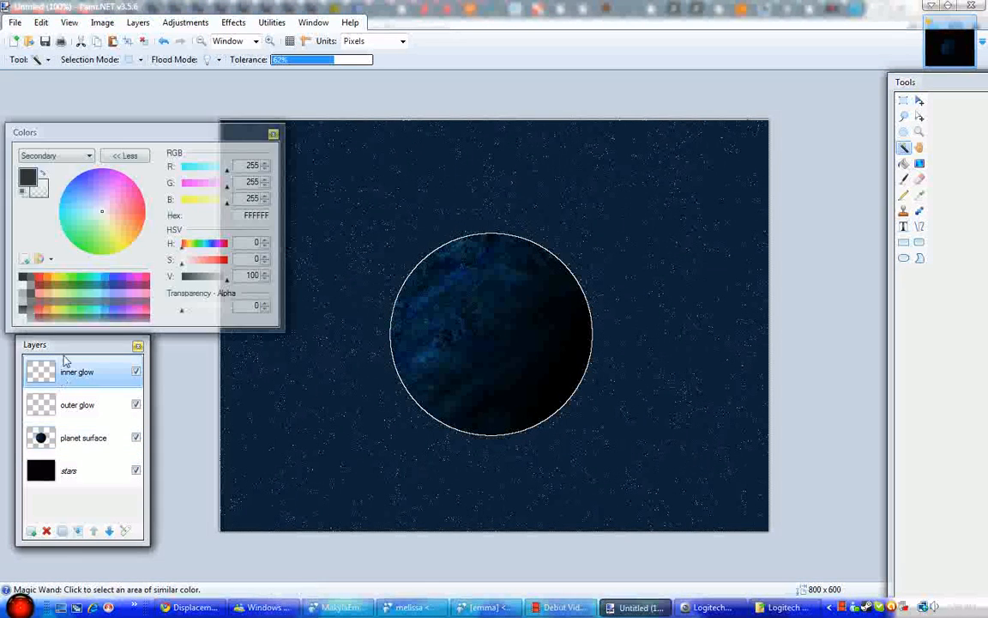
click(29, 174)
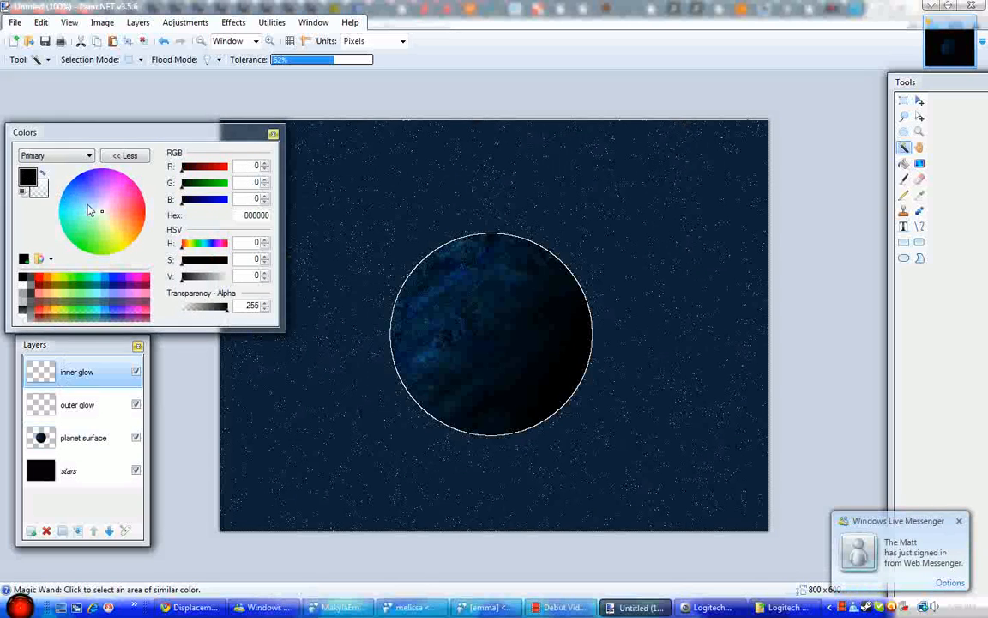
click(85, 205)
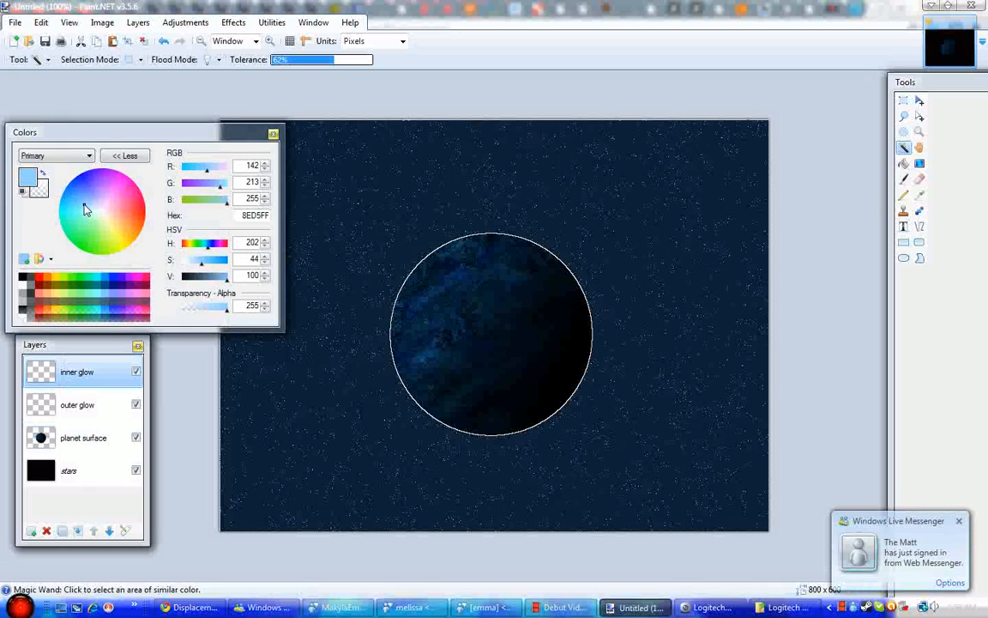
click(85, 208)
drag(85, 204, 85, 204)
click(904, 163)
click(471, 341)
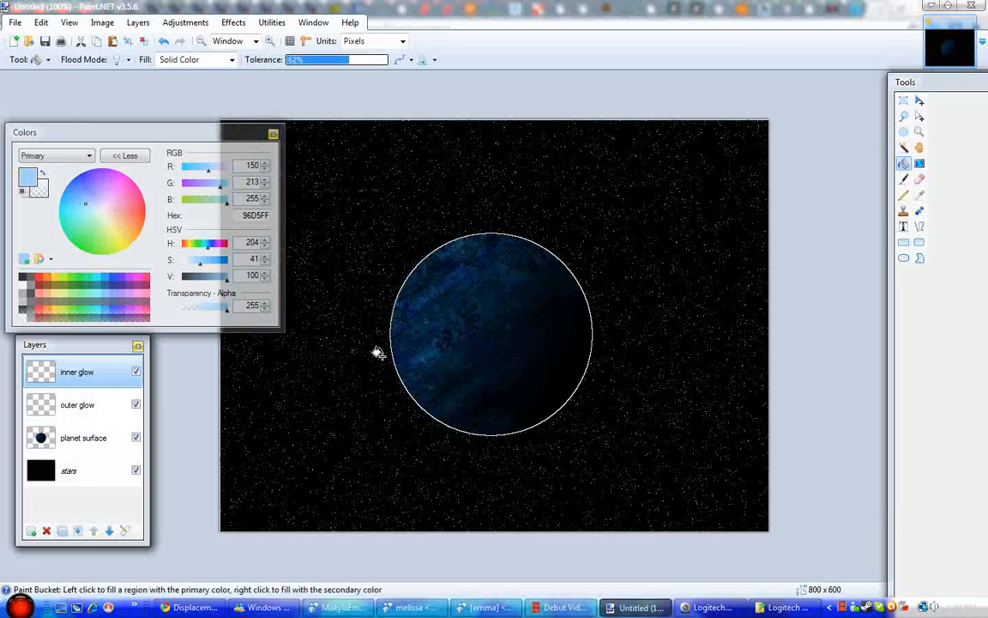
click(518, 334)
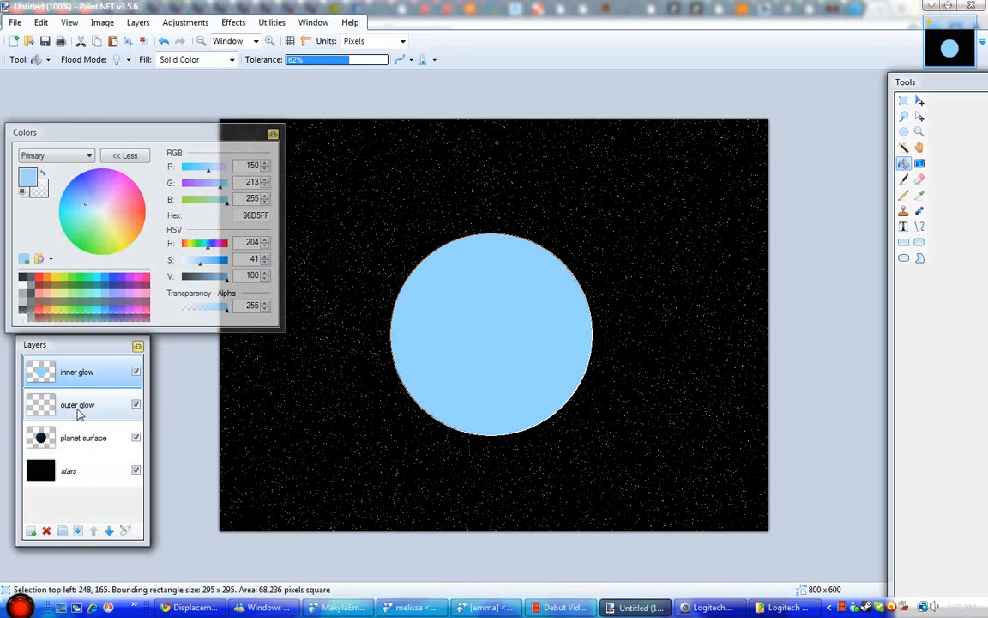
key(ctrl+z)
Step: Fill the planet disc on the outer glow layer and everything outside the disc on the inner glow layer with the light blue
click(77, 405)
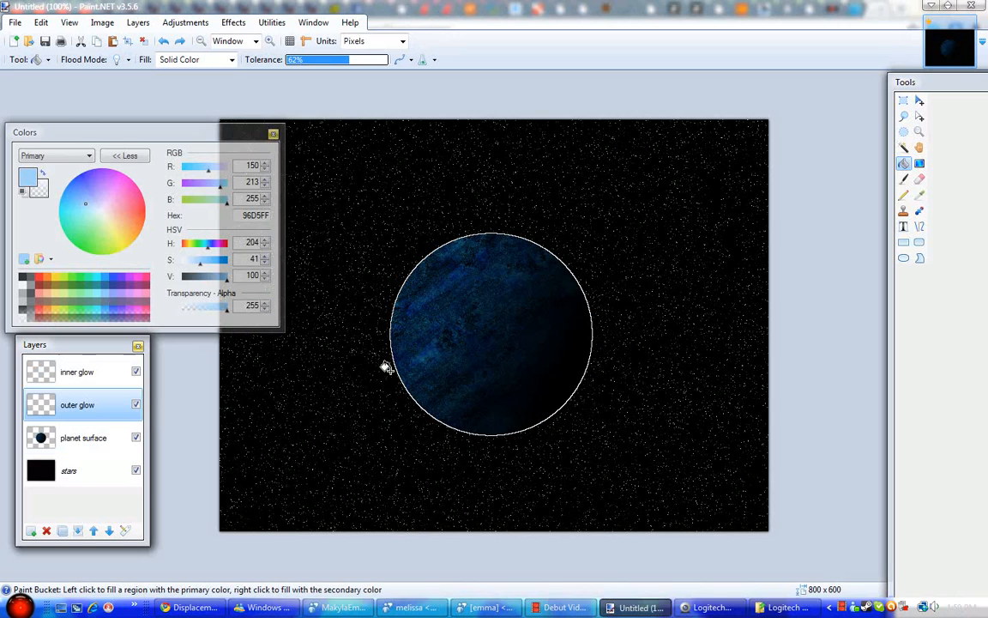
click(522, 314)
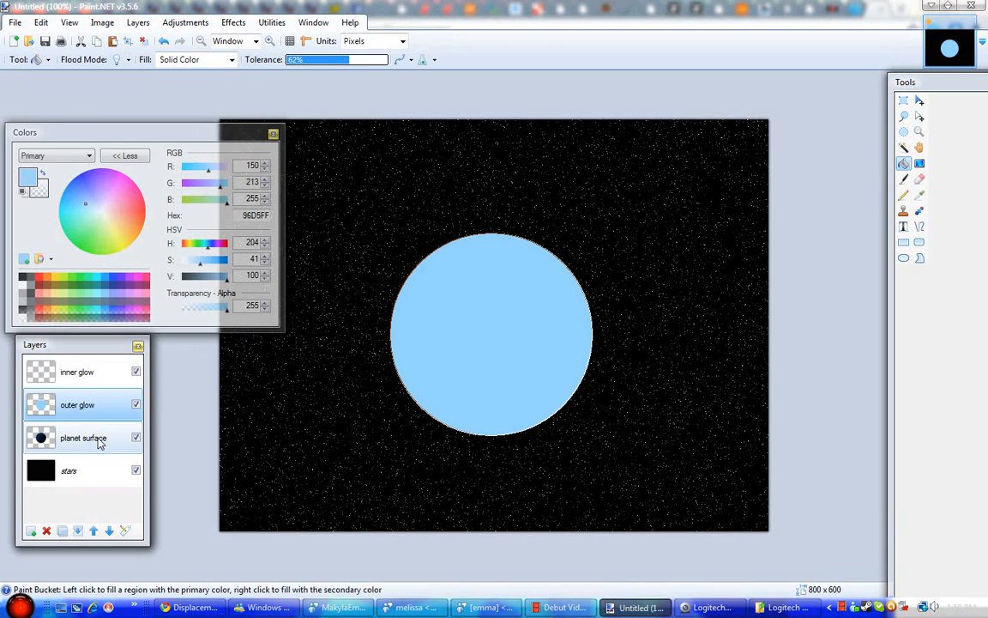
click(83, 373)
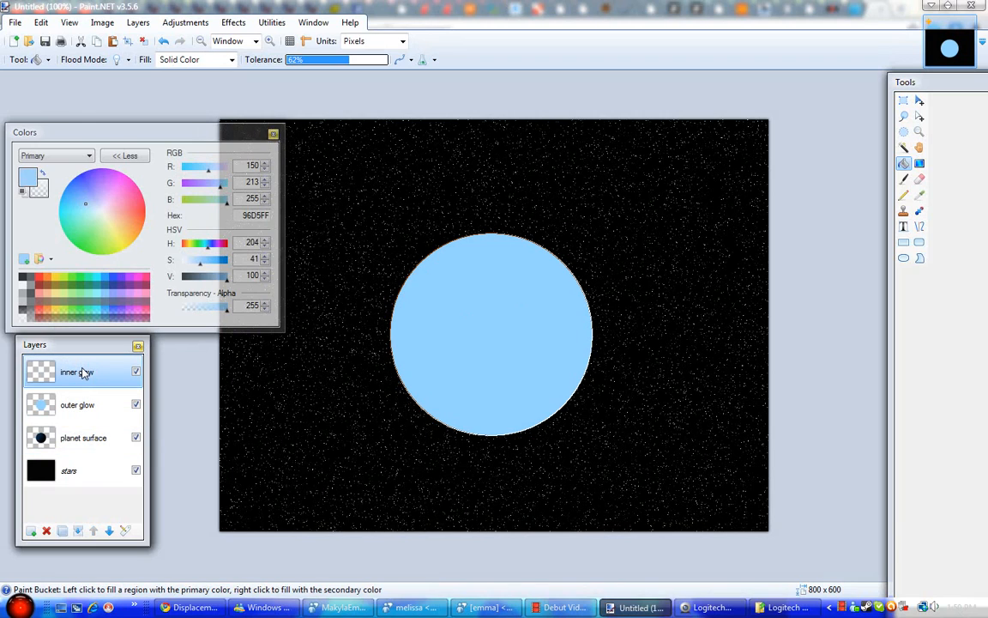
click(631, 180)
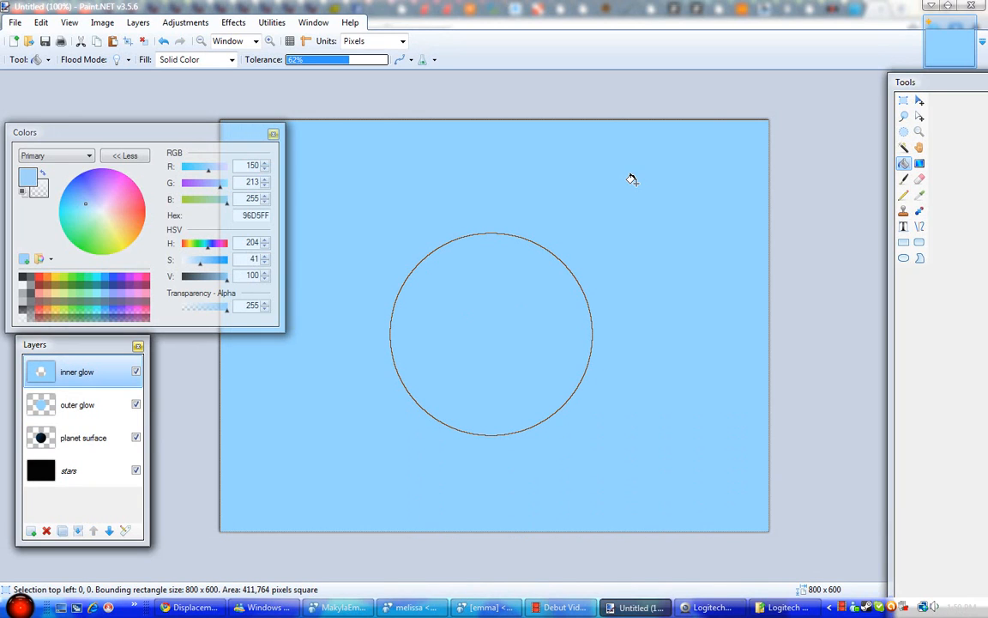
Step: Collapse the extended color options, hide the outer glow layer and make inner glow the active layer with nothing selected
click(124, 156)
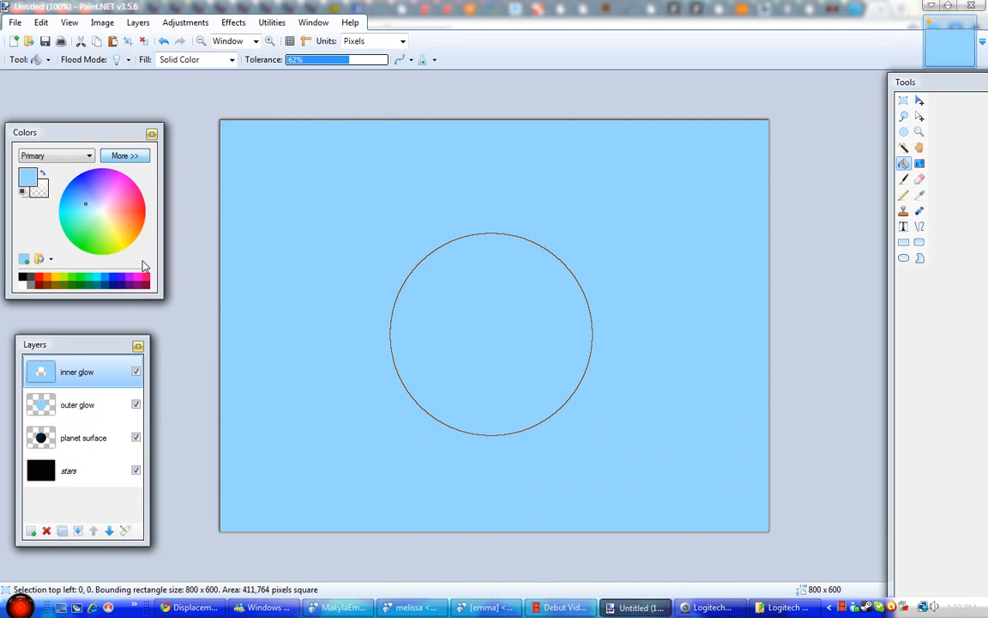
click(137, 372)
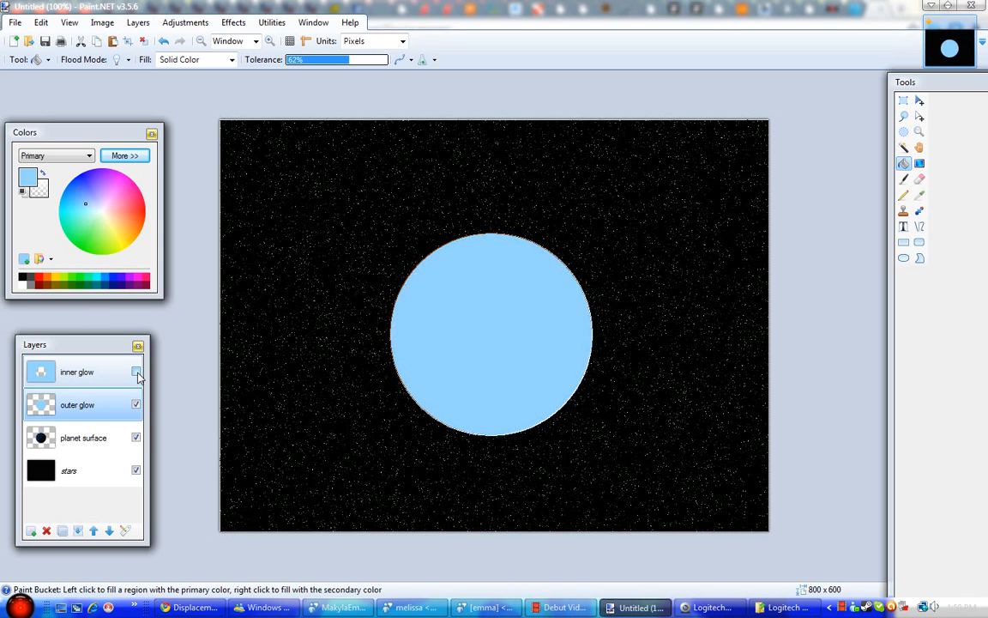
click(137, 373)
click(137, 405)
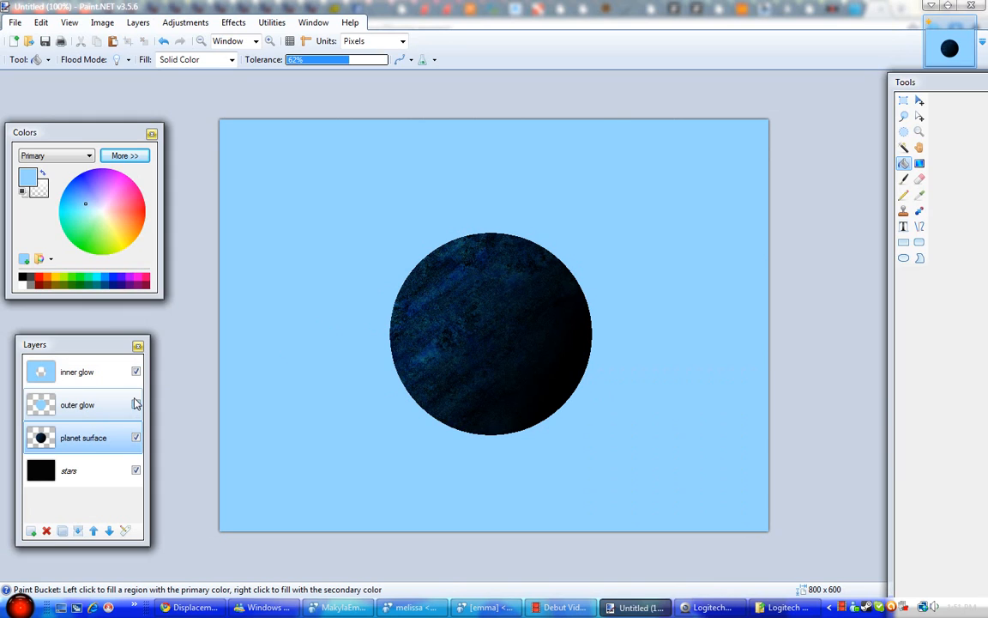
click(94, 377)
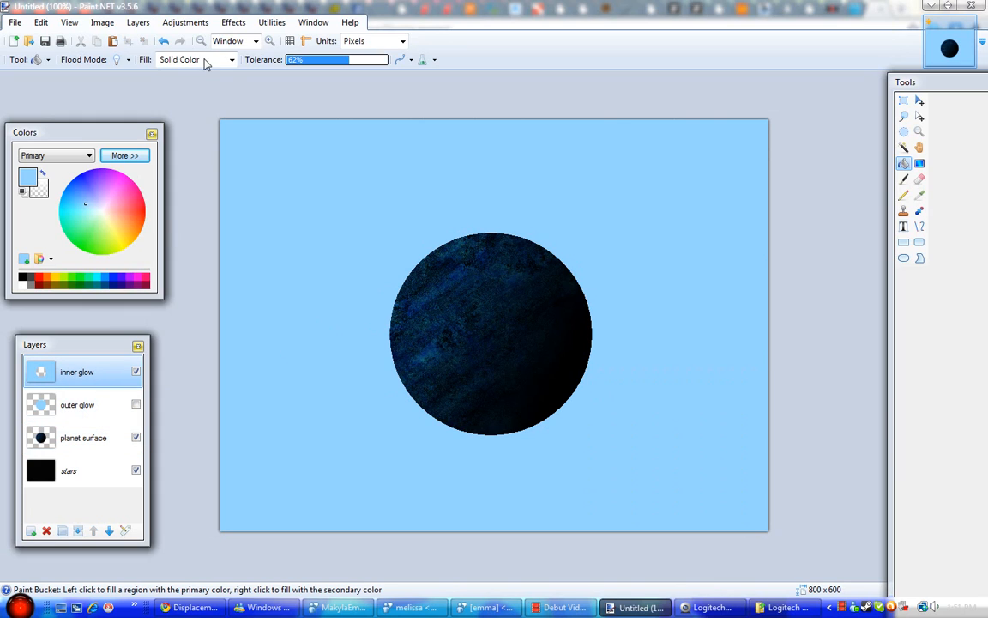
Step: Apply a Gaussian Blur with a radius of 10 to the inner glow layer
click(236, 23)
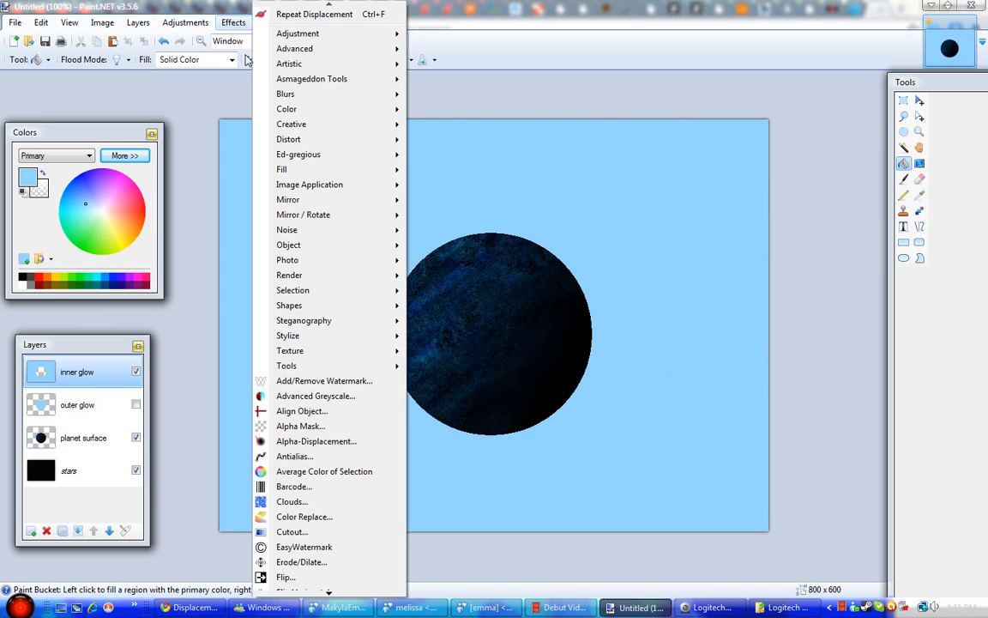
mouse_move(304, 99)
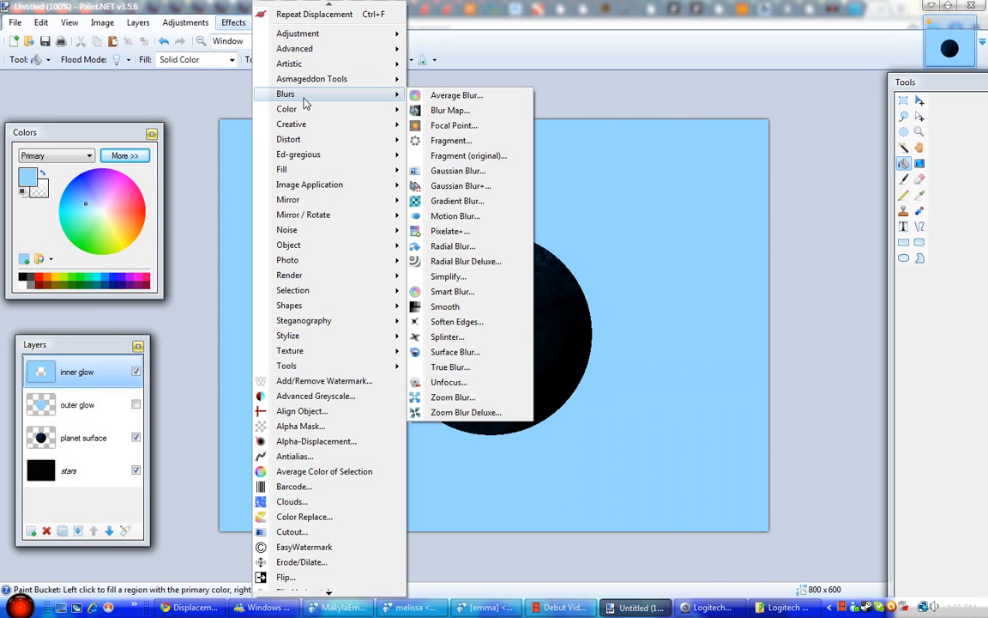
click(463, 170)
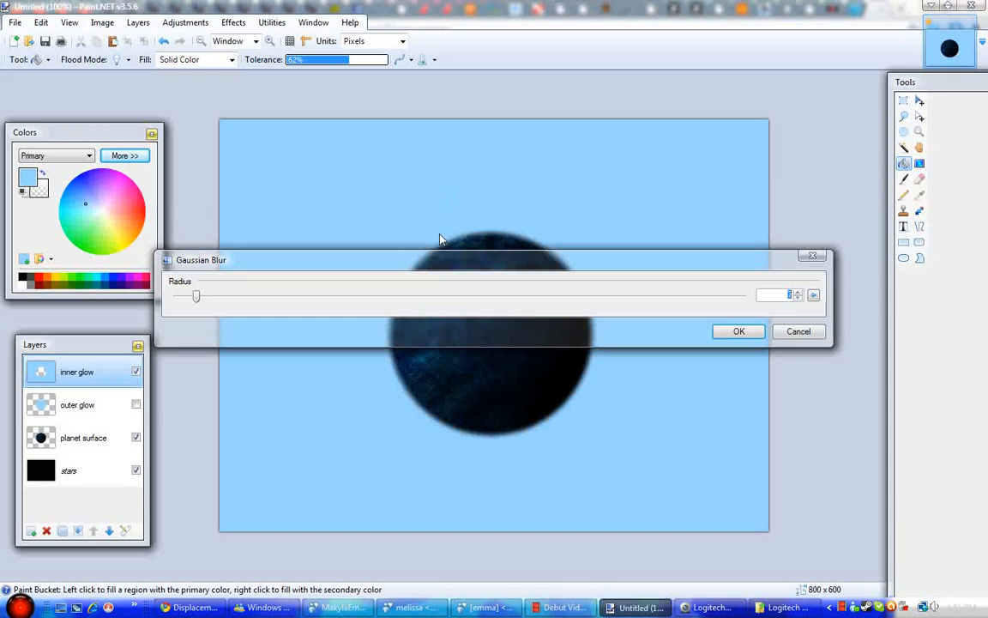
drag(443, 262, 629, 115)
drag(384, 147, 406, 146)
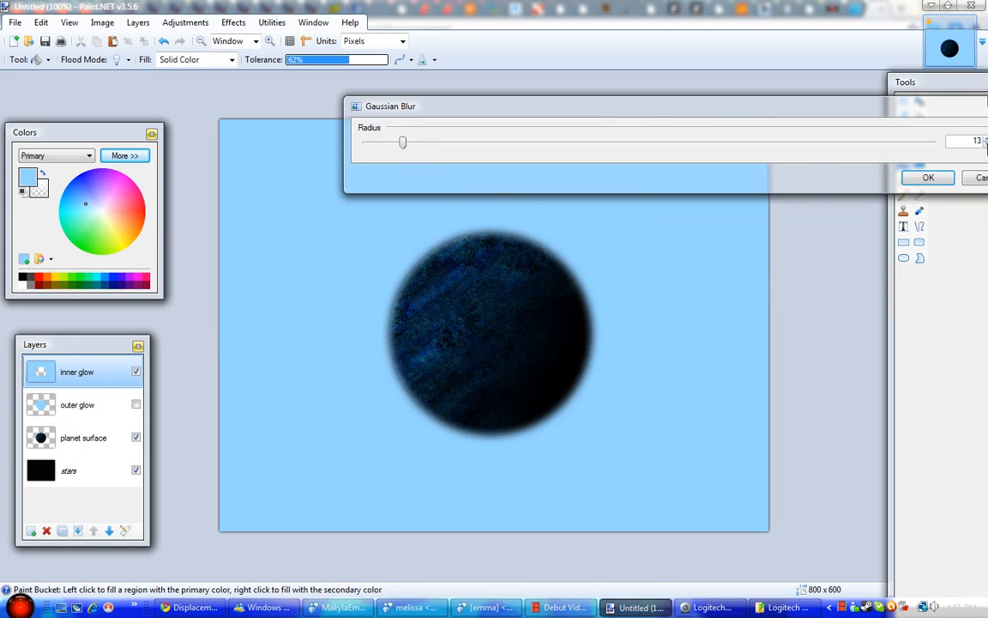
click(928, 177)
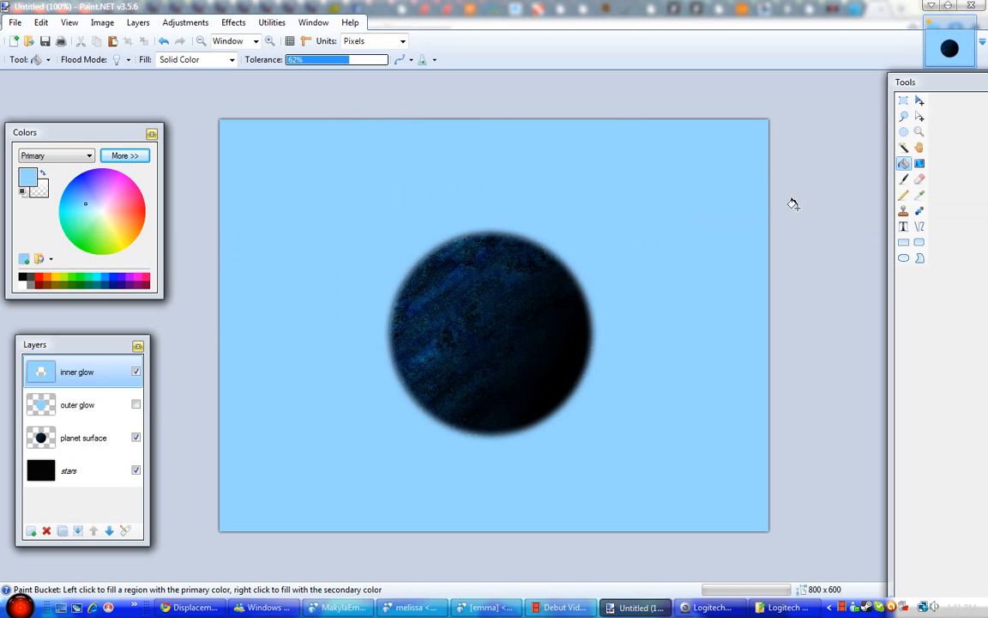
Step: Hide the inner glow layer and make outer glow the active layer
click(136, 372)
click(77, 405)
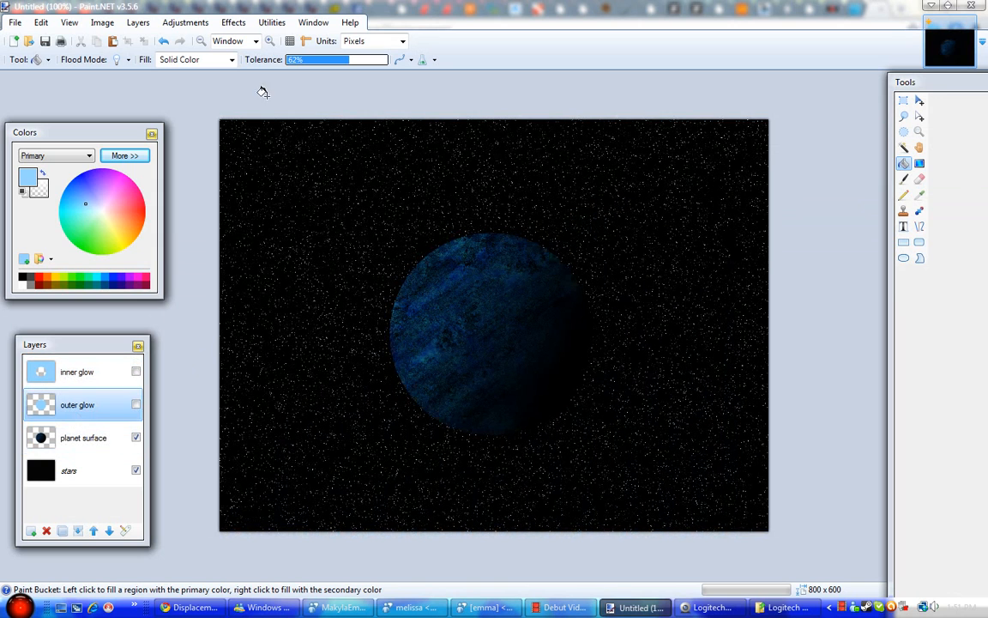
click(234, 23)
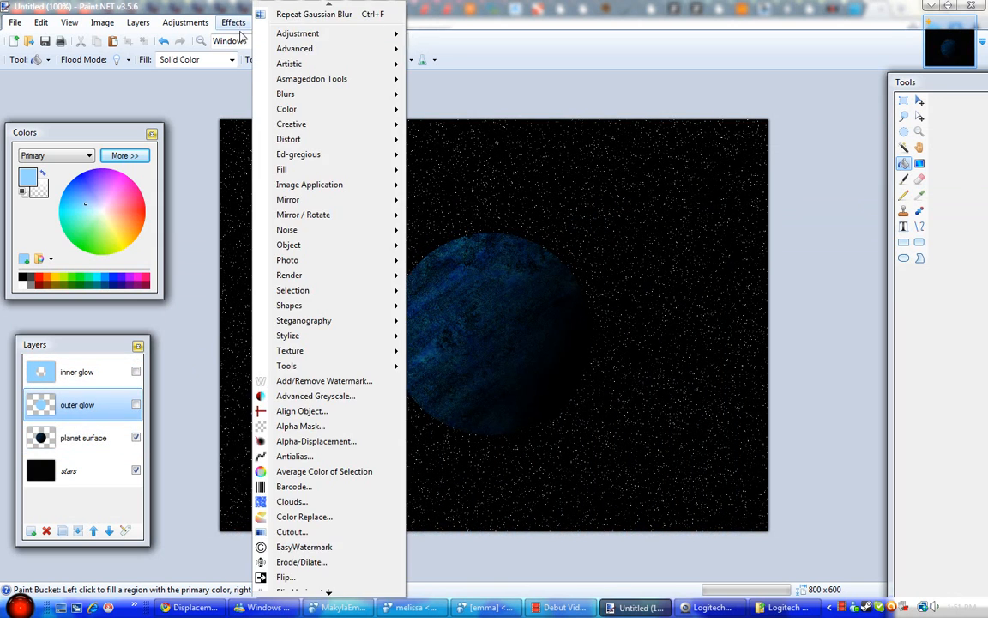
mouse_move(309, 95)
click(471, 174)
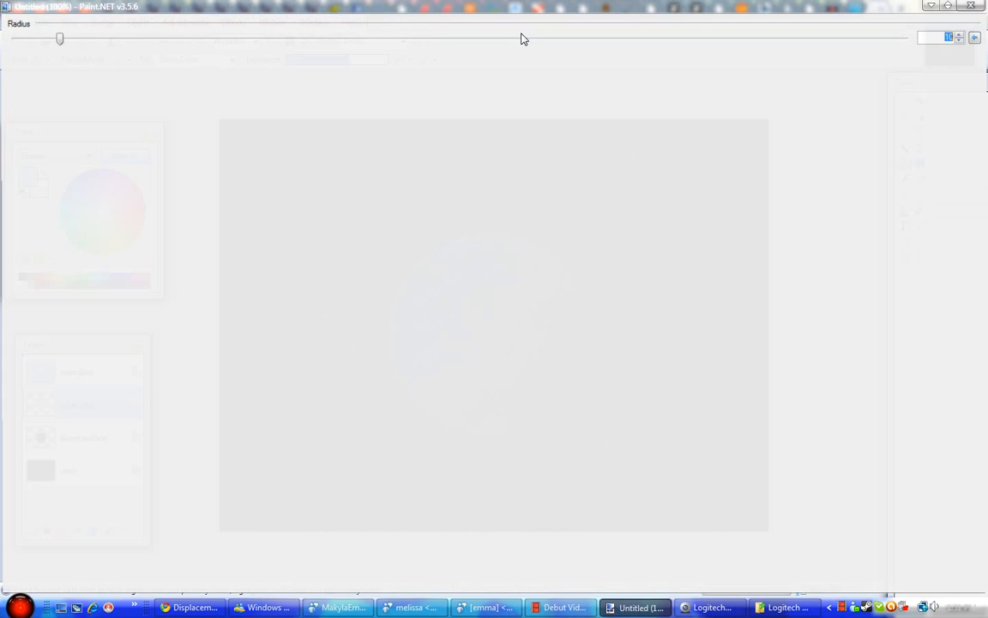
double_click(283, 4)
drag(353, 257, 341, 92)
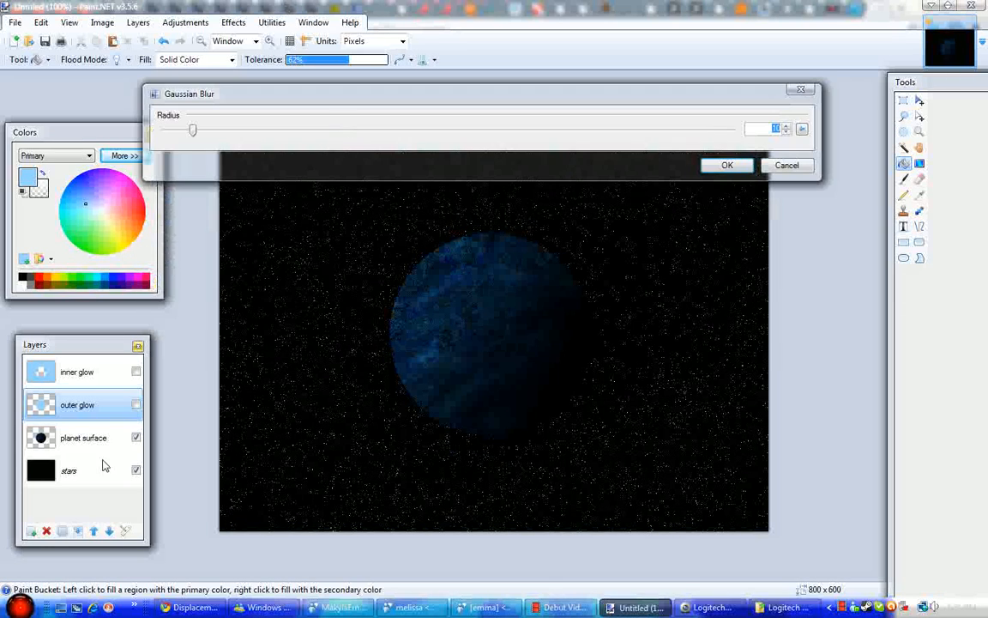
click(785, 165)
Step: Show the outer glow layer and apply a Gaussian Blur with a radius of 40 to it
click(135, 404)
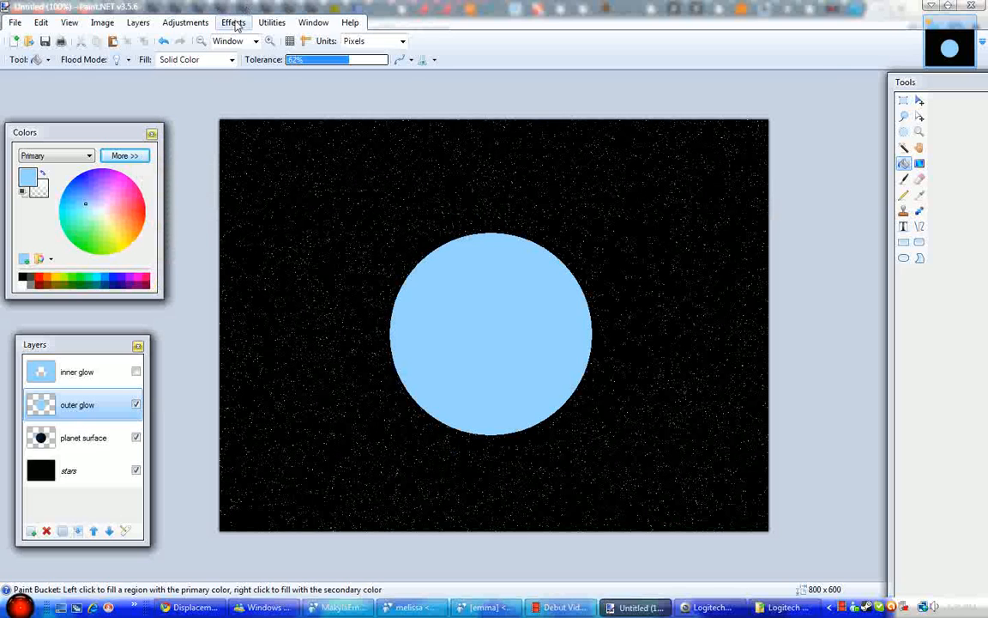
click(234, 22)
mouse_move(326, 94)
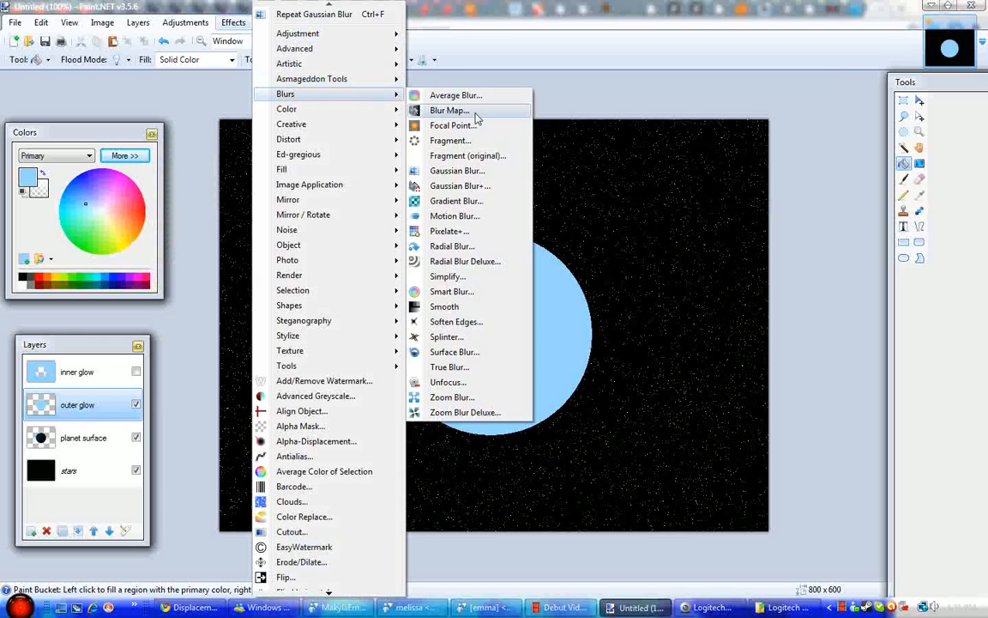
click(456, 170)
drag(460, 268, 499, 104)
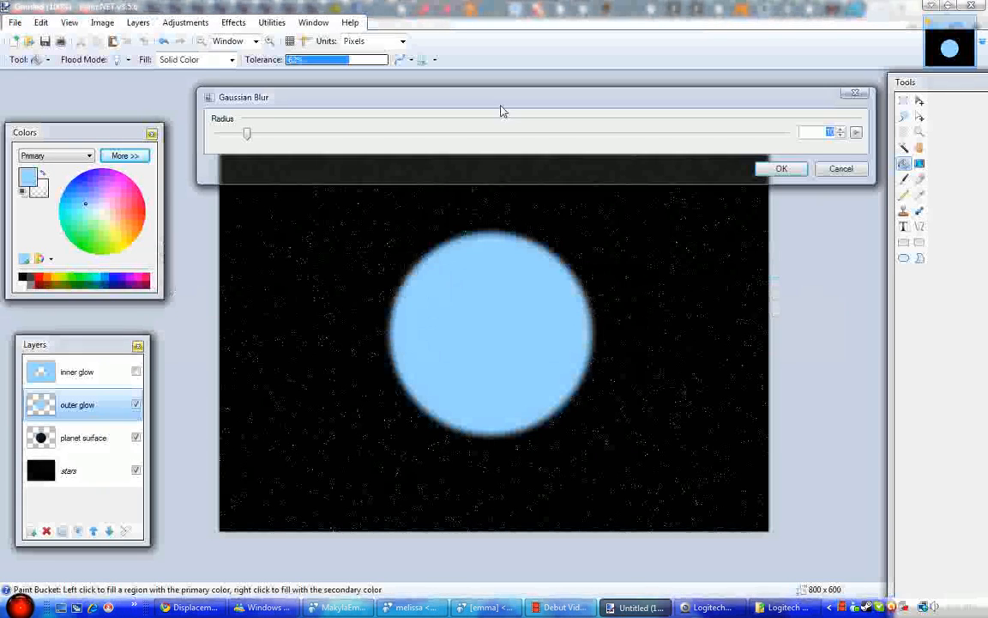
drag(248, 133, 329, 140)
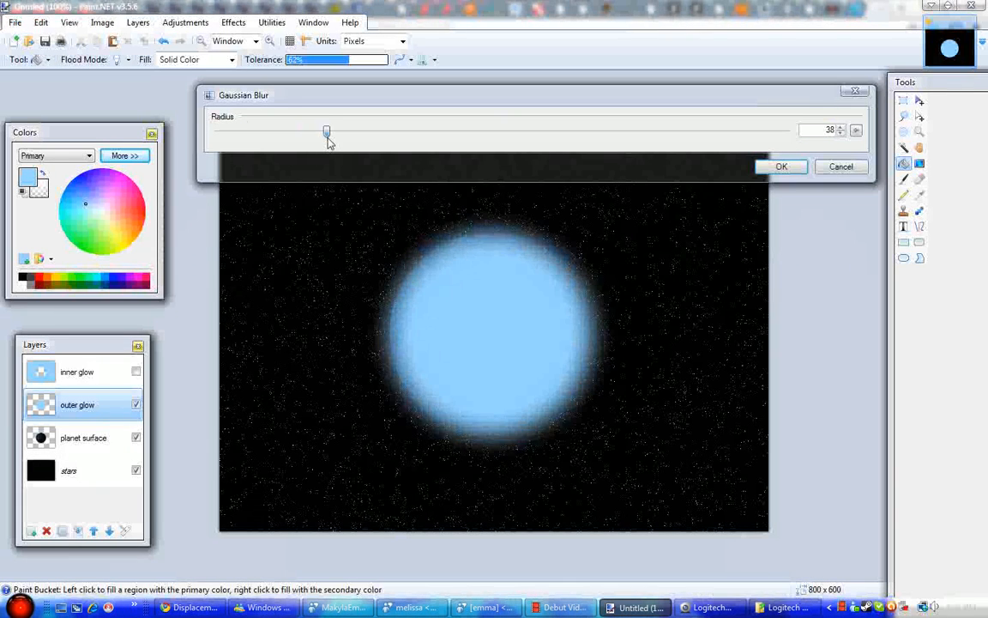
click(844, 127)
click(844, 127)
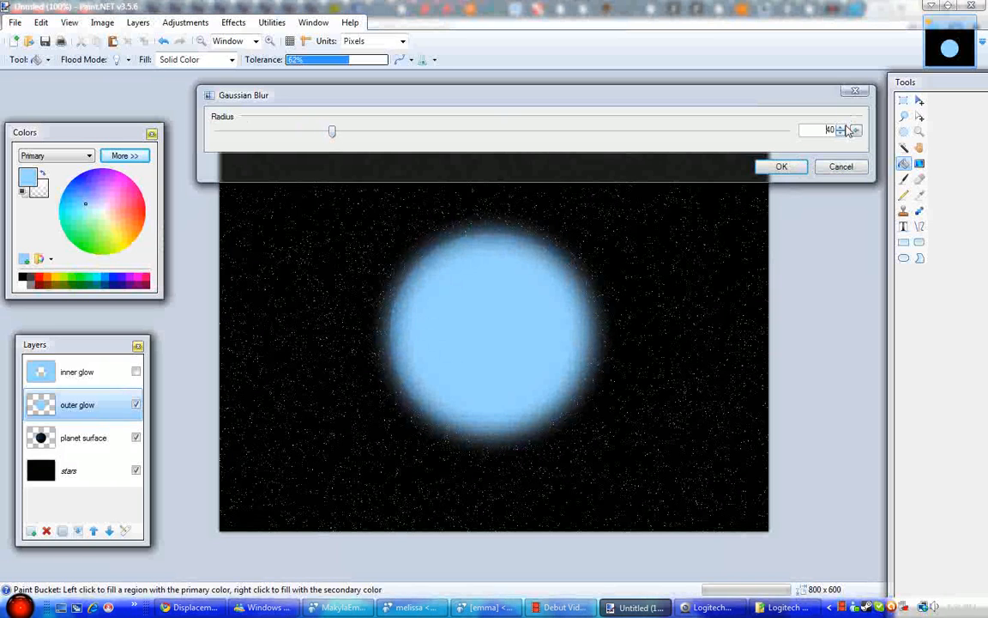
click(787, 167)
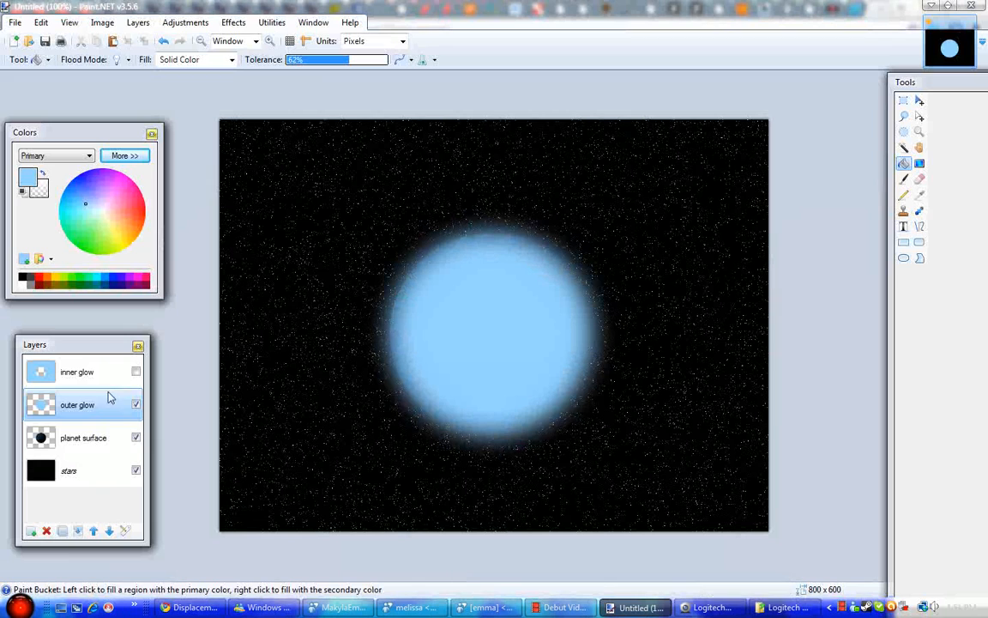
Step: Magic Wand the empty area around the planet on planet surface, delete that area from inner glow, and show the inner glow layer
click(43, 431)
click(902, 151)
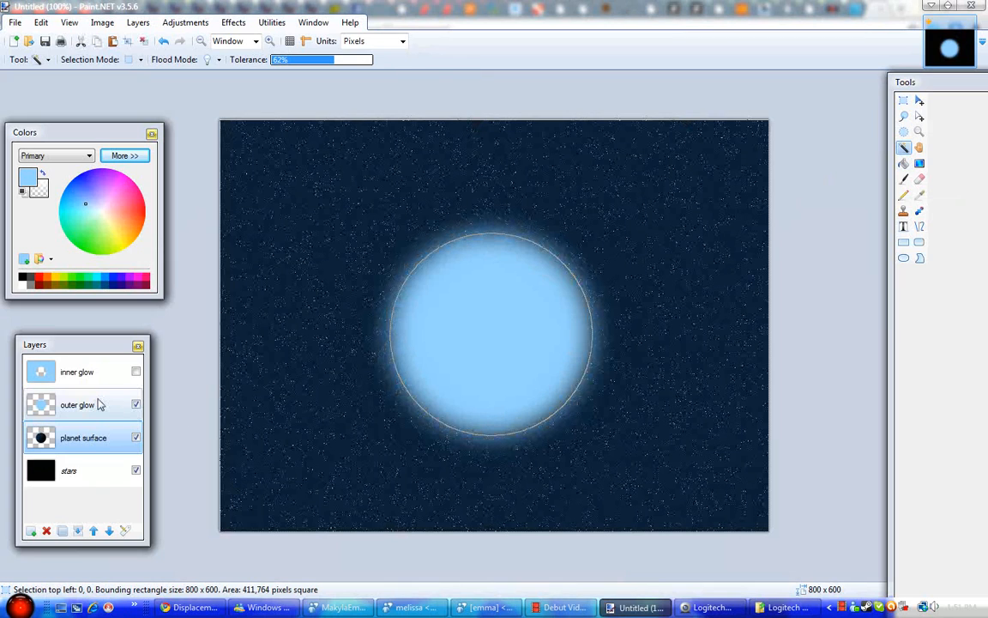
click(80, 376)
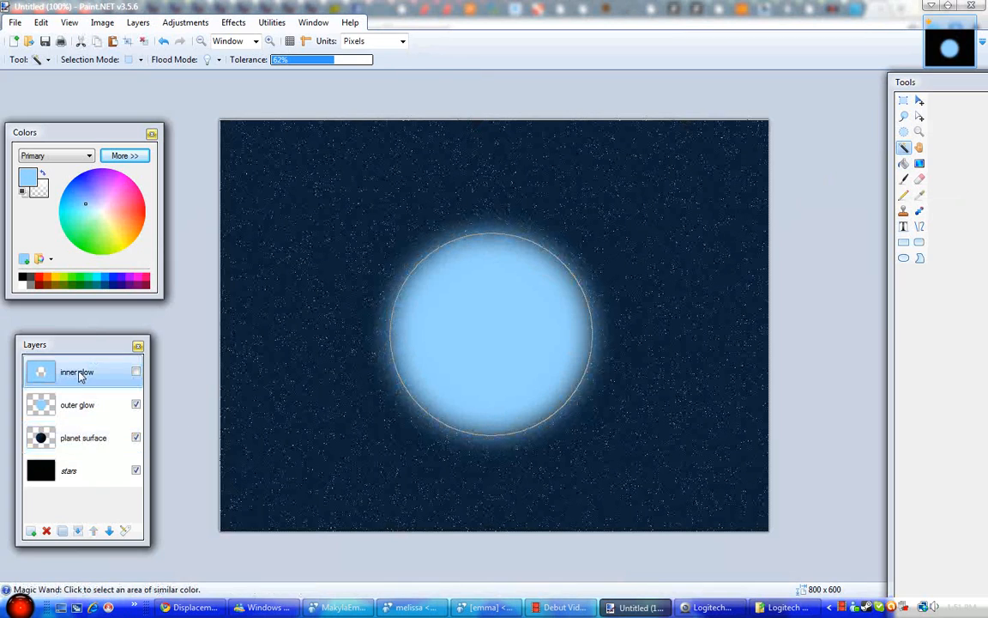
key(Delete)
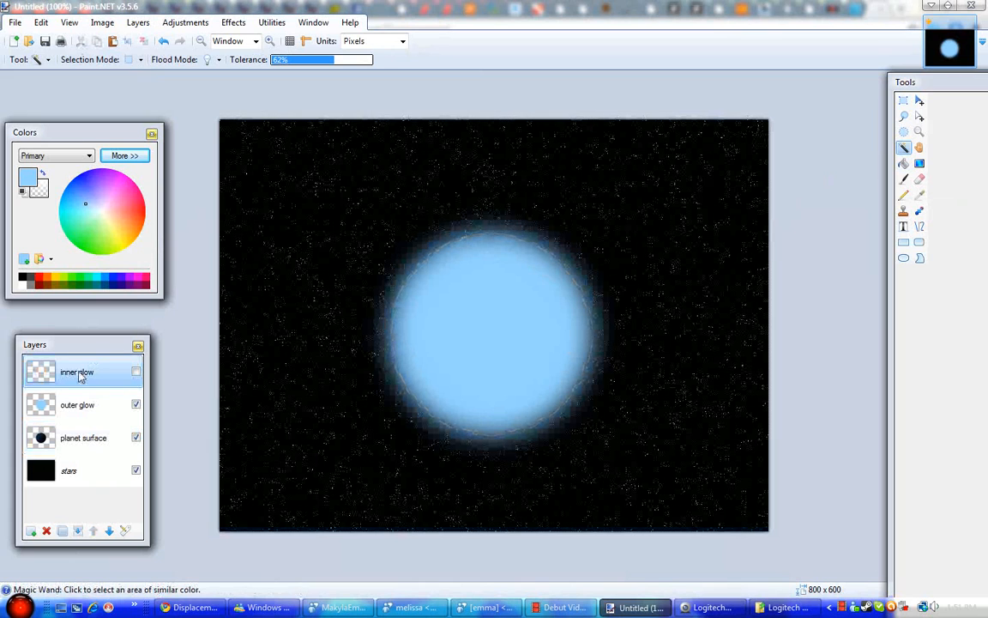
click(135, 373)
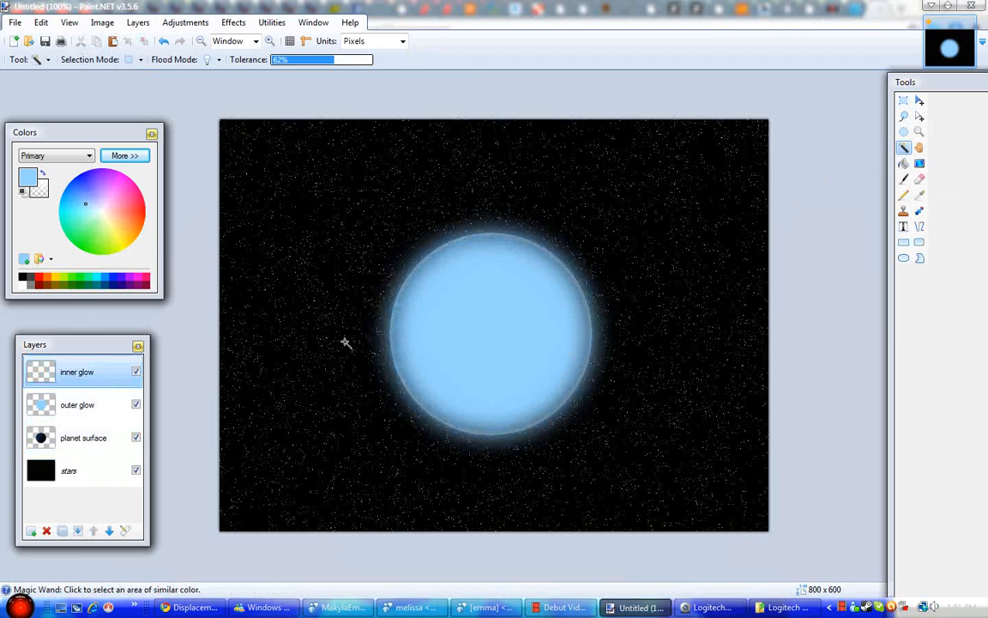
Step: Select the planet disc by inverting a Magic Wand selection on planet surface, erase the disc from the outer glow layer and deselect
click(66, 439)
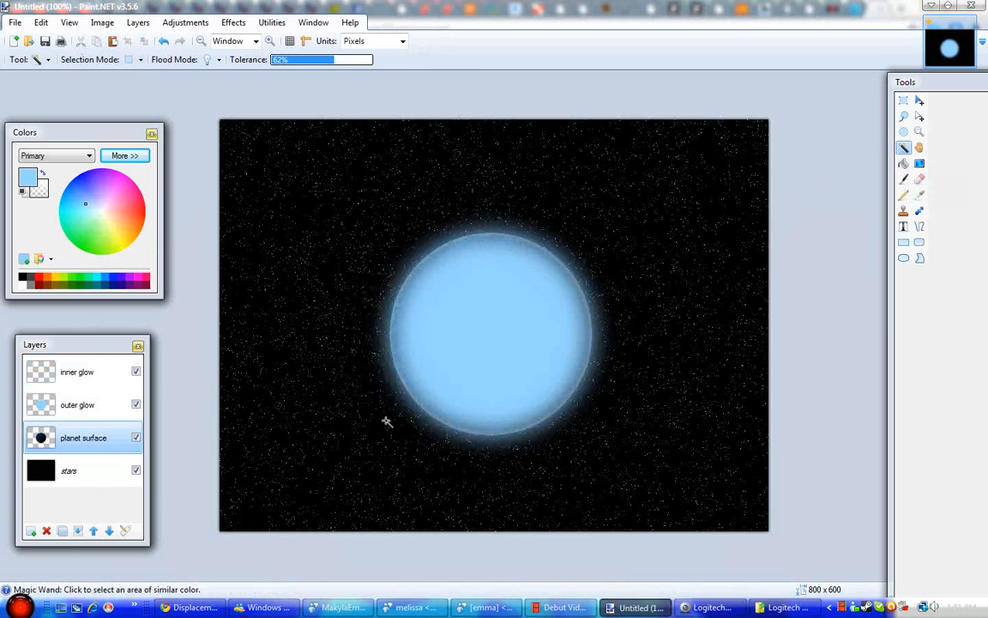
click(672, 343)
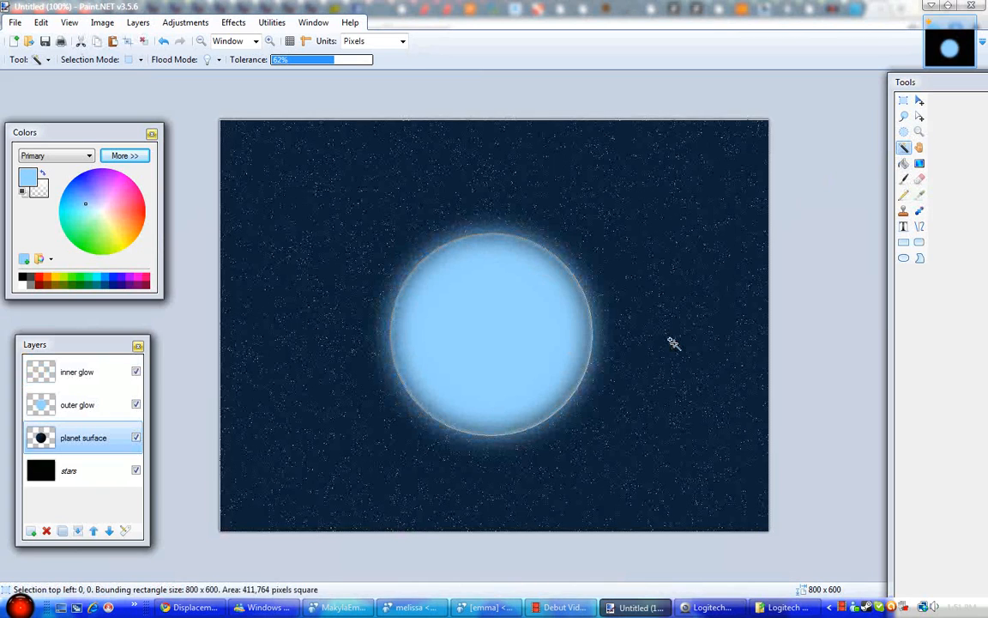
key(ctrl+i)
click(45, 411)
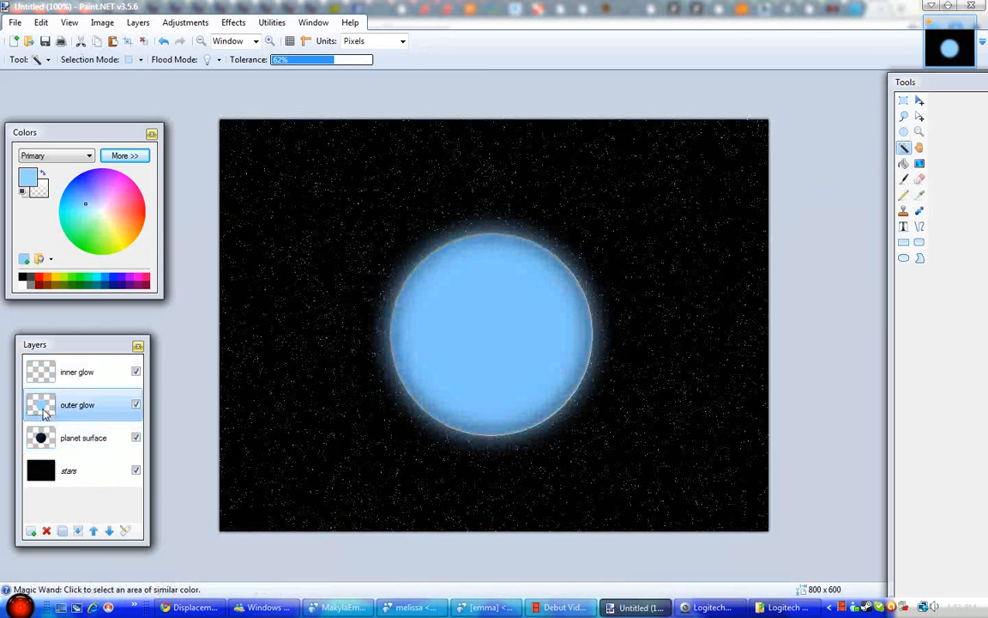
key(ctrl+d)
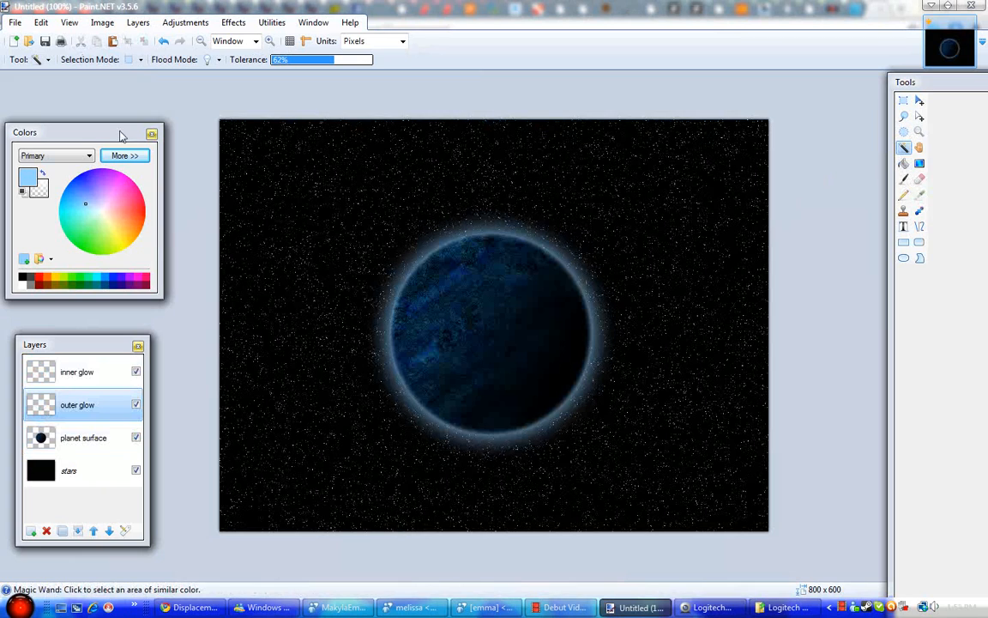
Step: Merge the inner glow and outer glow layers down into the planet surface layer
click(103, 377)
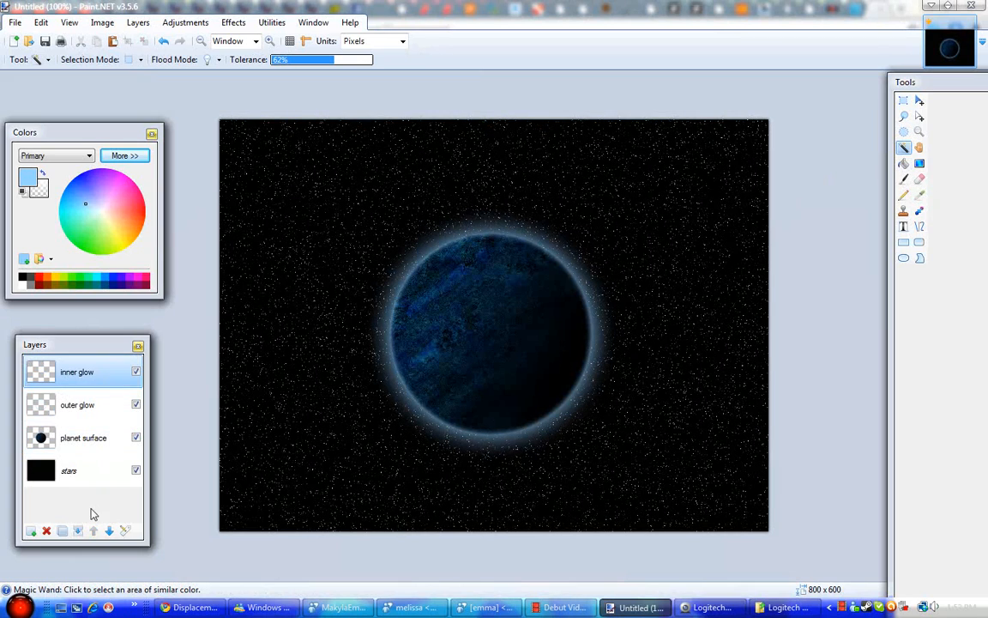
click(78, 530)
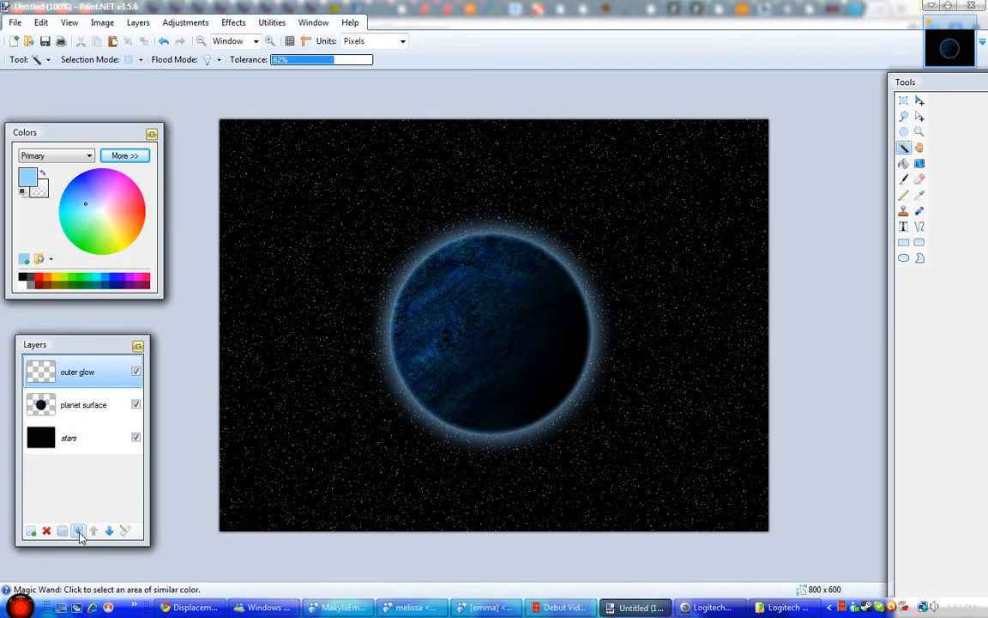
click(78, 530)
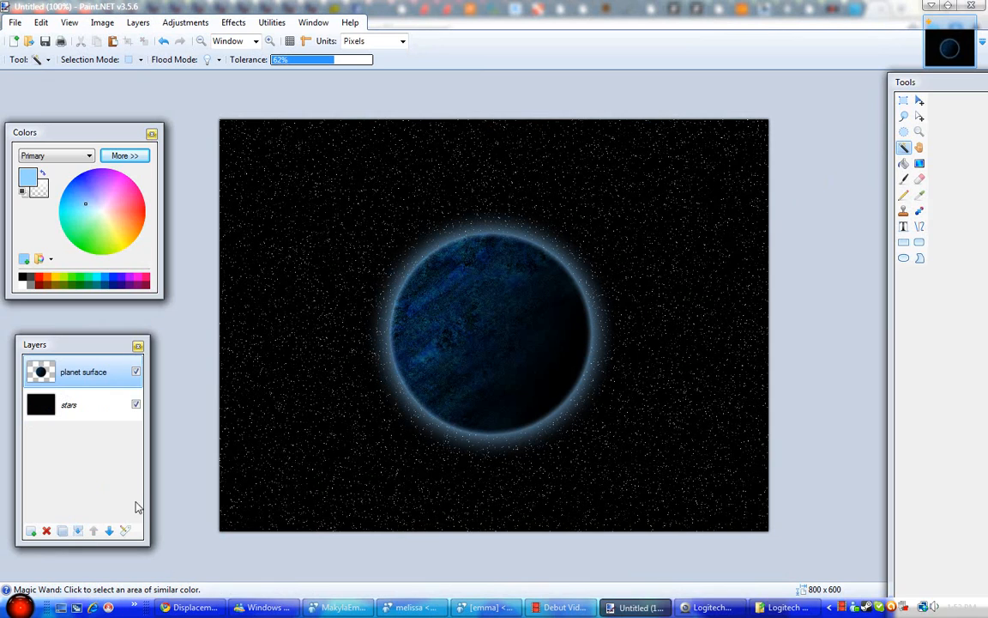
Step: Move the glowing planet to the right and slightly down on the canvas, and clear the selection
click(920, 100)
drag(464, 375, 549, 399)
key(ctrl+d)
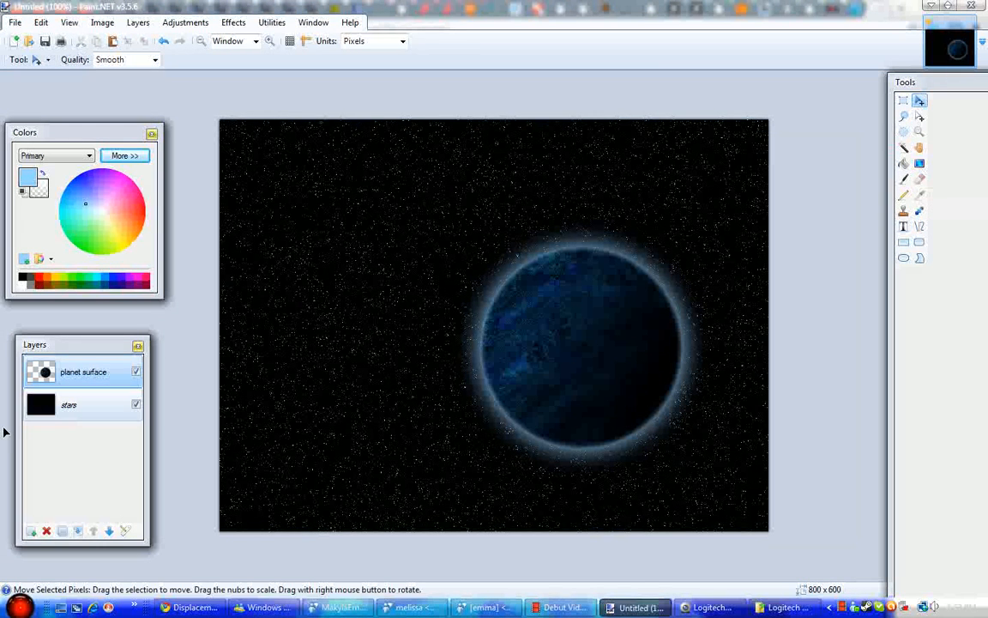
Step: Add a new layer and draw a light blue radial gradient glow to the upper left of the planet
click(28, 530)
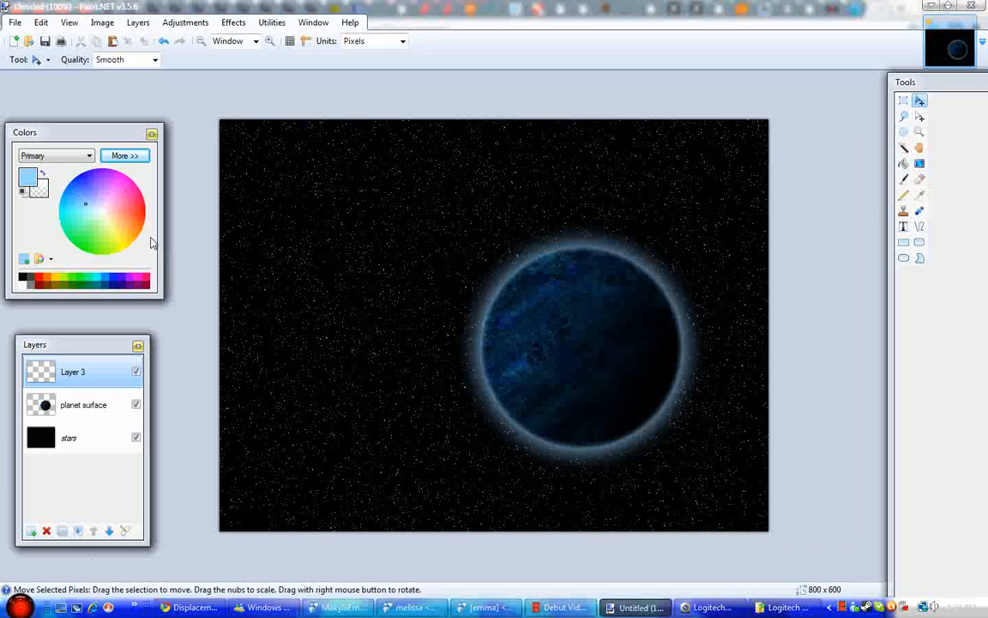
click(920, 163)
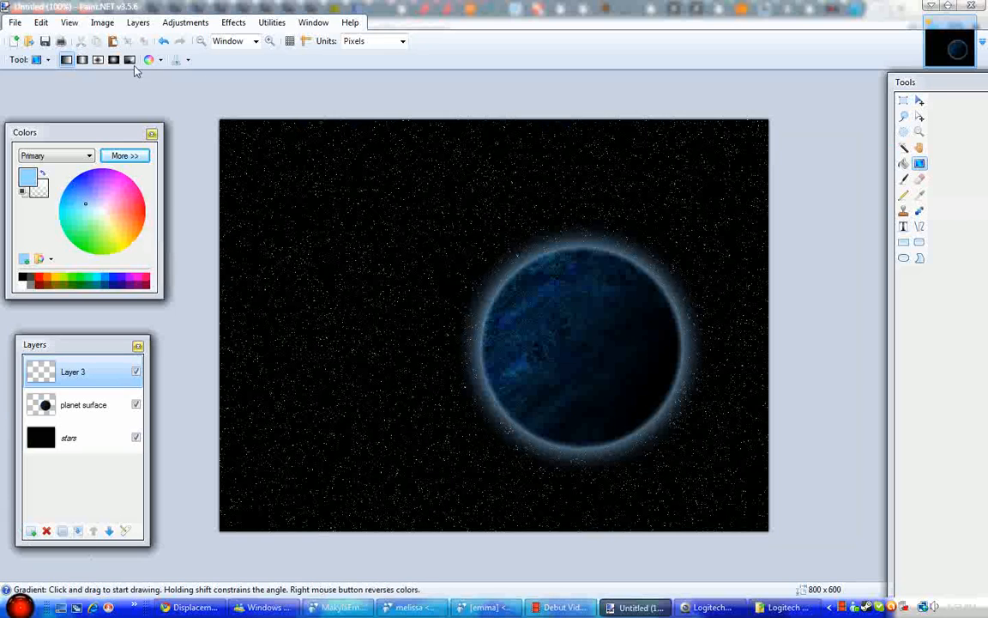
click(114, 59)
drag(408, 226, 416, 298)
Step: Select the gradient glow with a rectangle and stretch it into a tall ellipse, with the selection about 258 x 447 pixels
key(s)
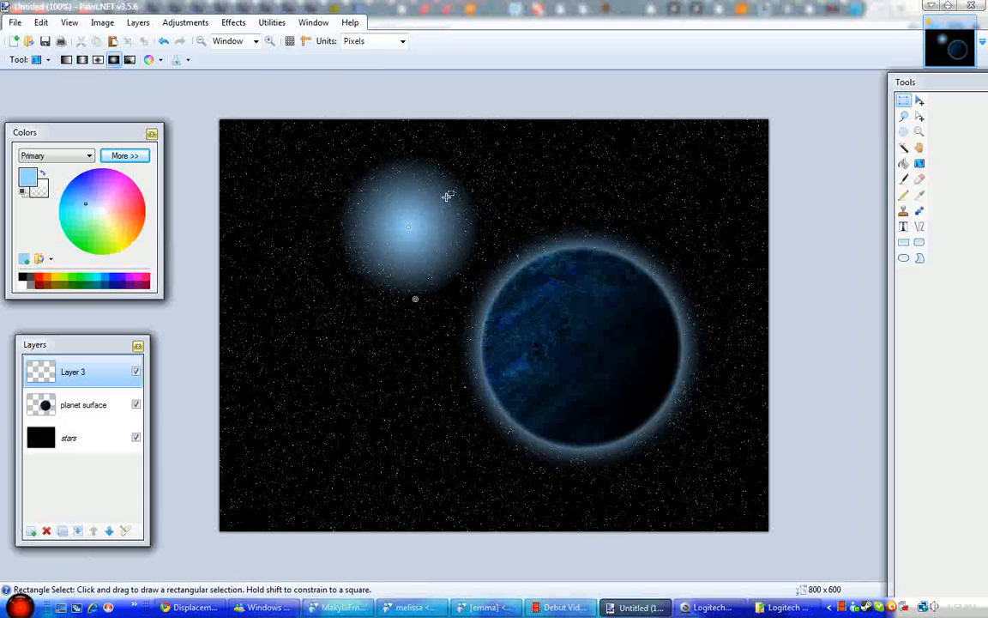
drag(312, 142, 518, 316)
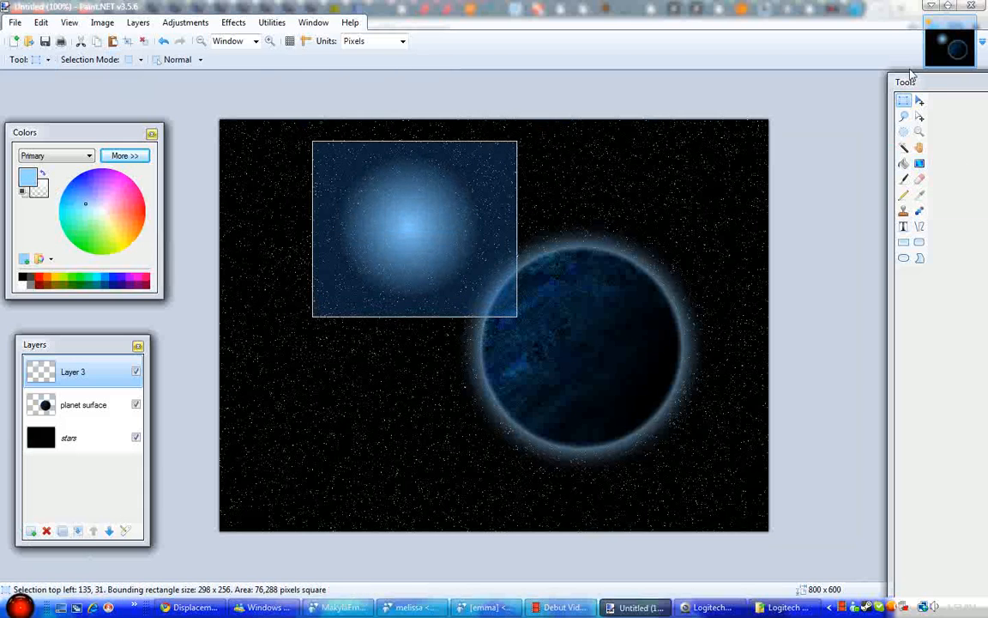
click(919, 100)
drag(414, 317, 412, 515)
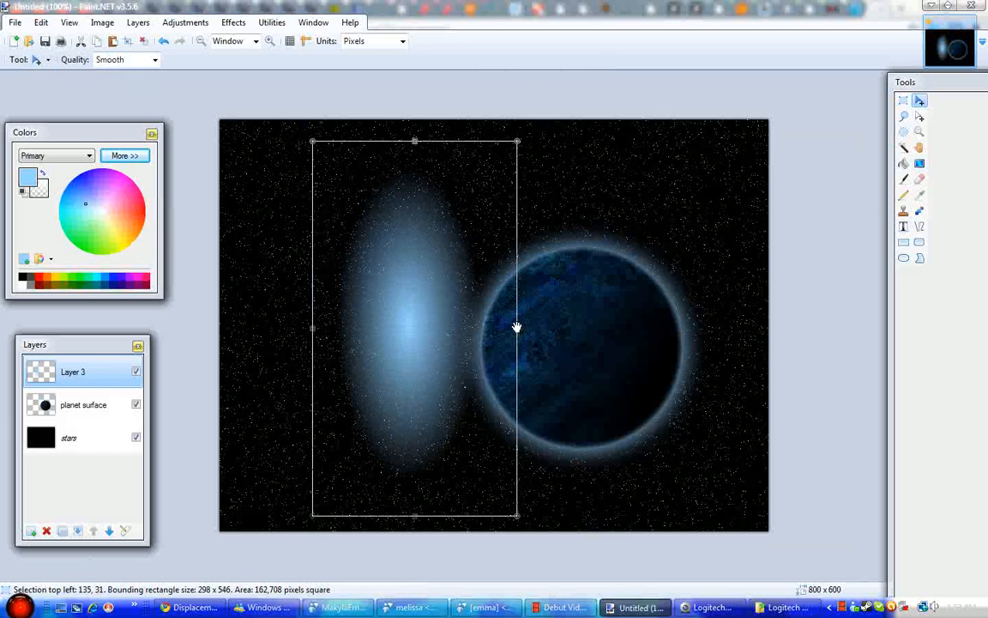
drag(516, 327, 489, 330)
drag(403, 142, 400, 211)
drag(362, 353, 366, 310)
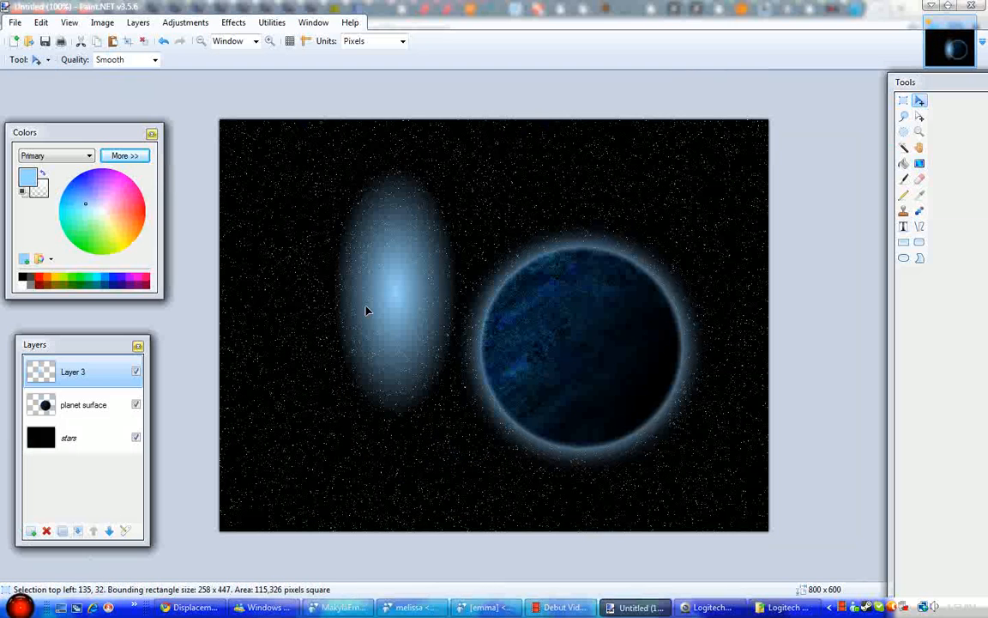
Step: Move Layer 3 below planet surface, place the glow behind the planet's left side and widen its selection to about 435 x 447 pixels
click(109, 530)
drag(382, 268, 499, 275)
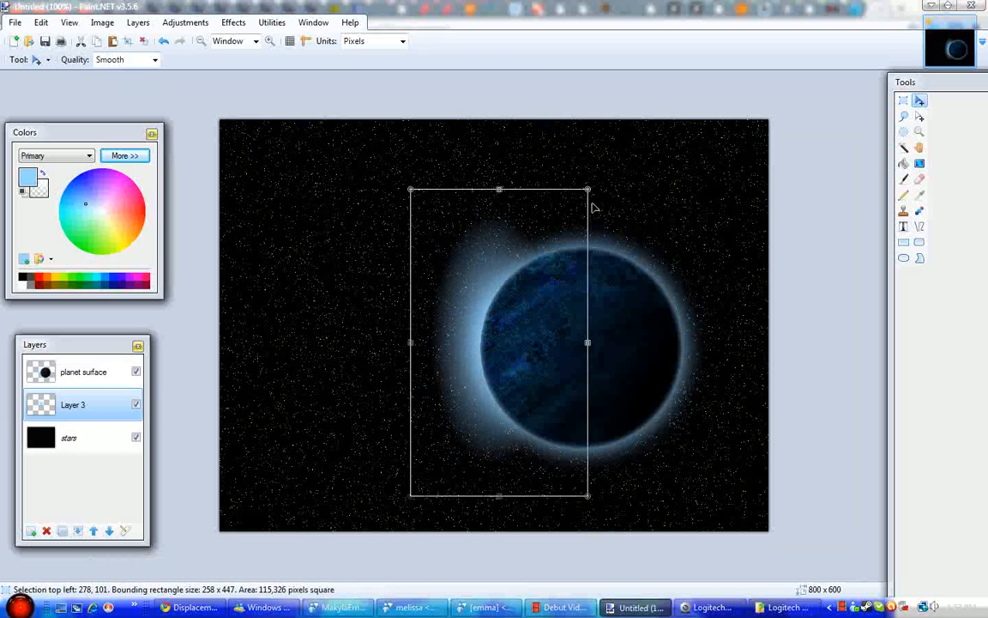
drag(591, 345, 711, 380)
drag(539, 375, 481, 347)
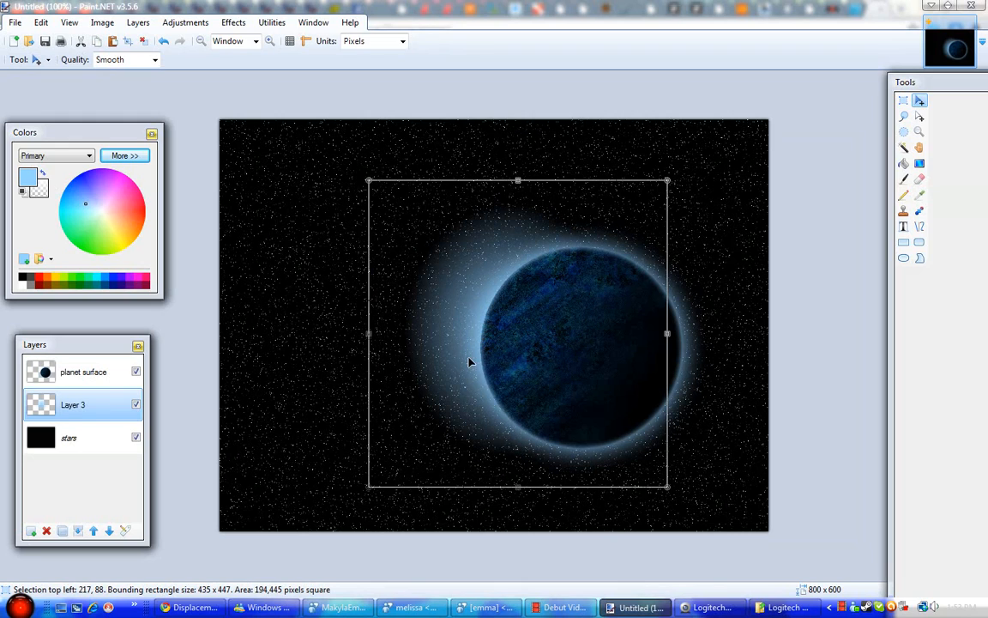
Step: Clear the selection, merge the planet surface layer down into the glow layer, and move the merged planet further right and slightly down
key(ctrl+d)
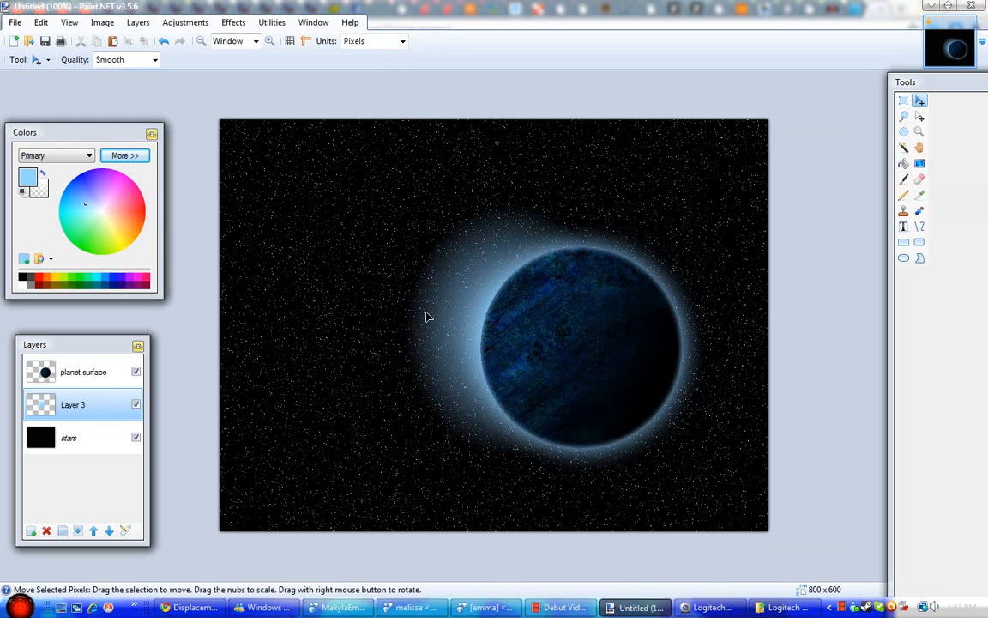
click(84, 374)
click(78, 531)
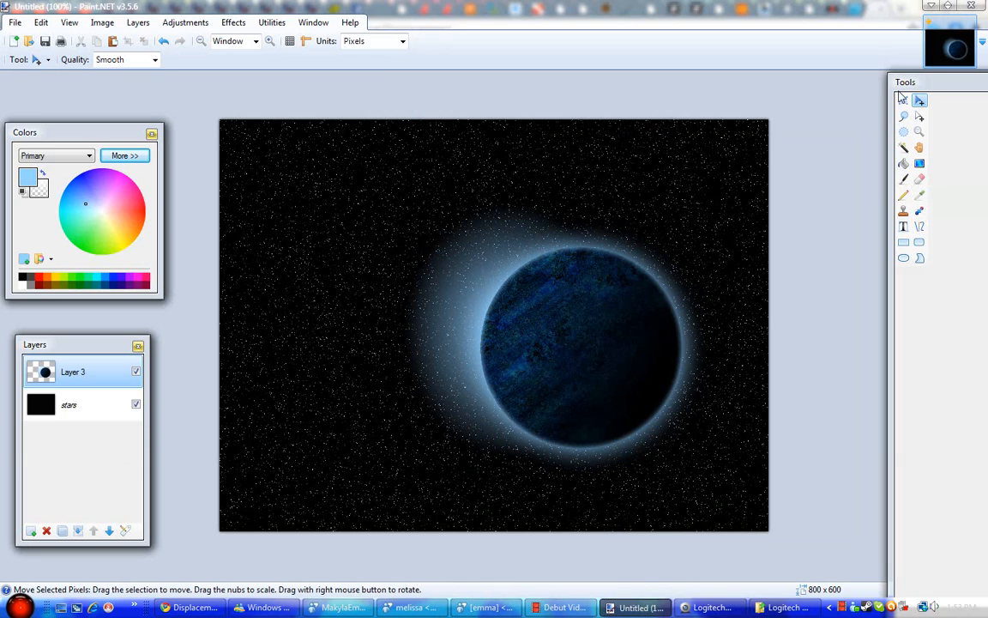
drag(595, 353, 657, 367)
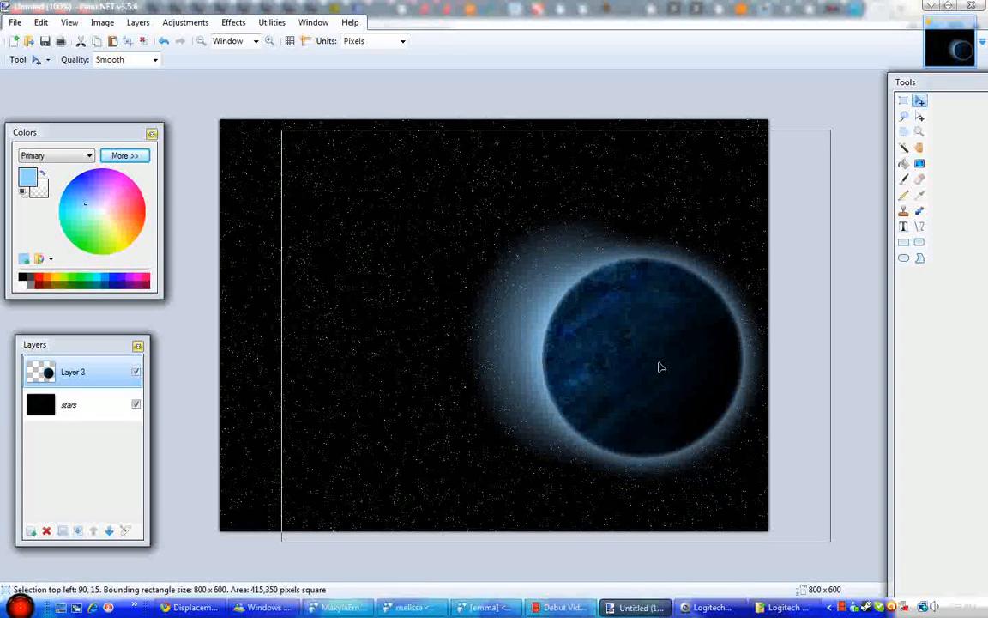
key(ctrl+d)
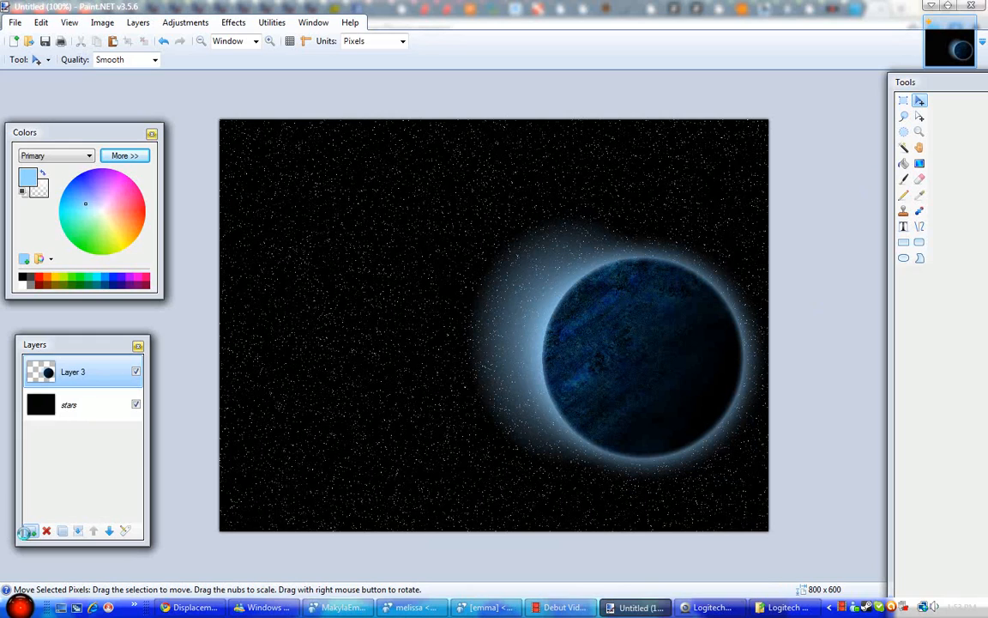
Step: Add a new layer and paint a white scribble above and left of the planet with an 11-pixel paintbrush
click(30, 530)
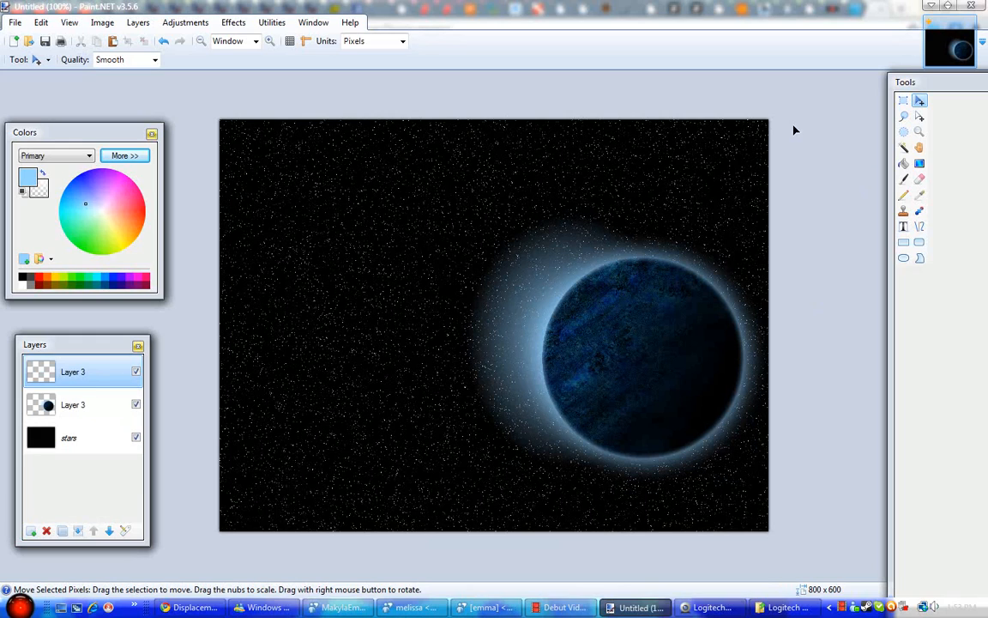
click(904, 196)
click(904, 178)
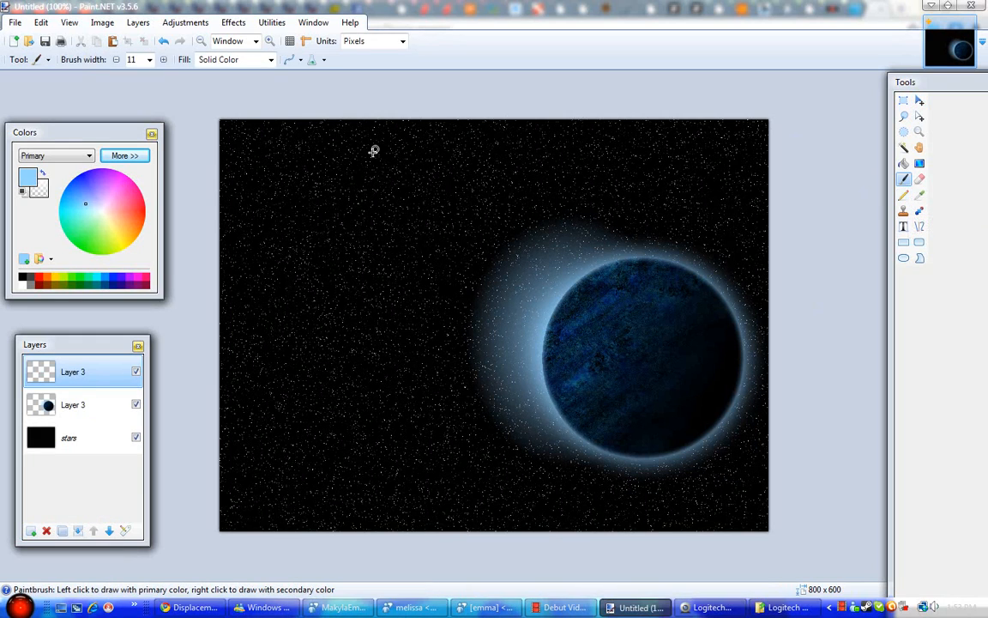
click(24, 284)
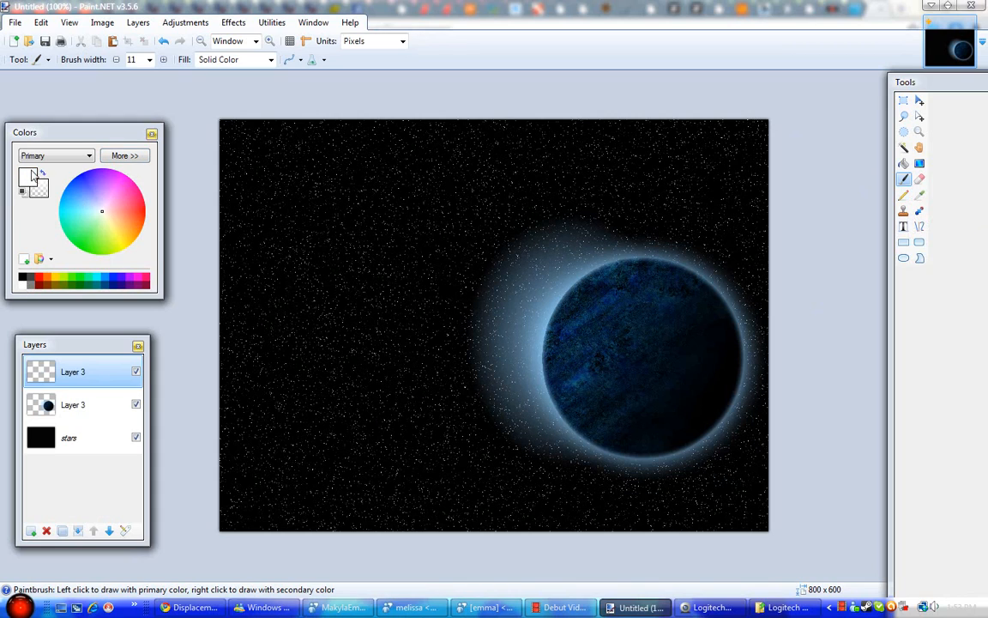
mouse_move(466, 146)
mouse_down()
mouse_move(475, 181)
mouse_move(515, 193)
mouse_move(455, 198)
mouse_move(468, 171)
mouse_move(519, 153)
mouse_move(455, 168)
mouse_up()
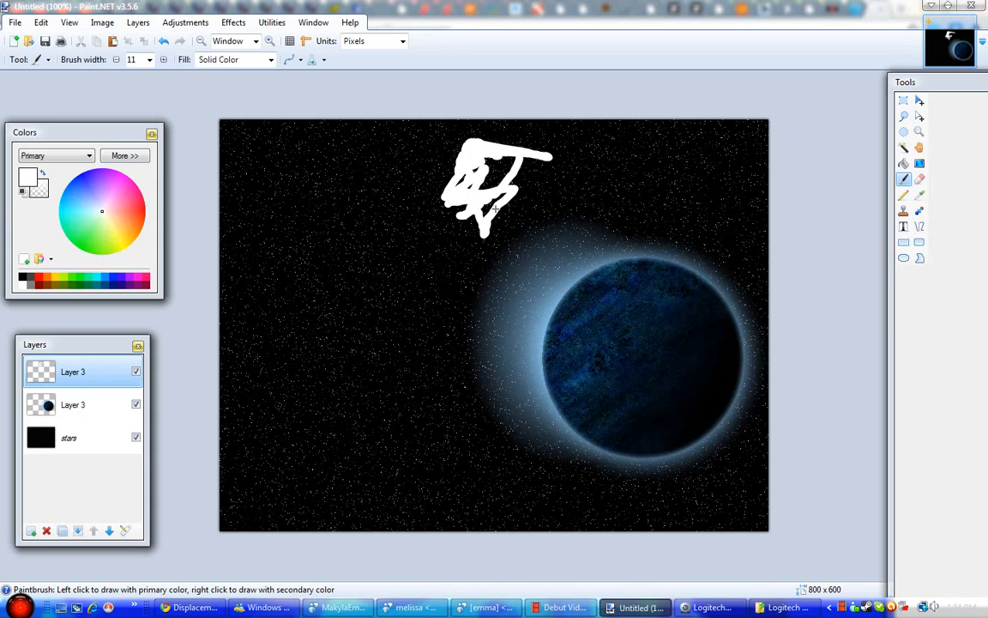
click(138, 23)
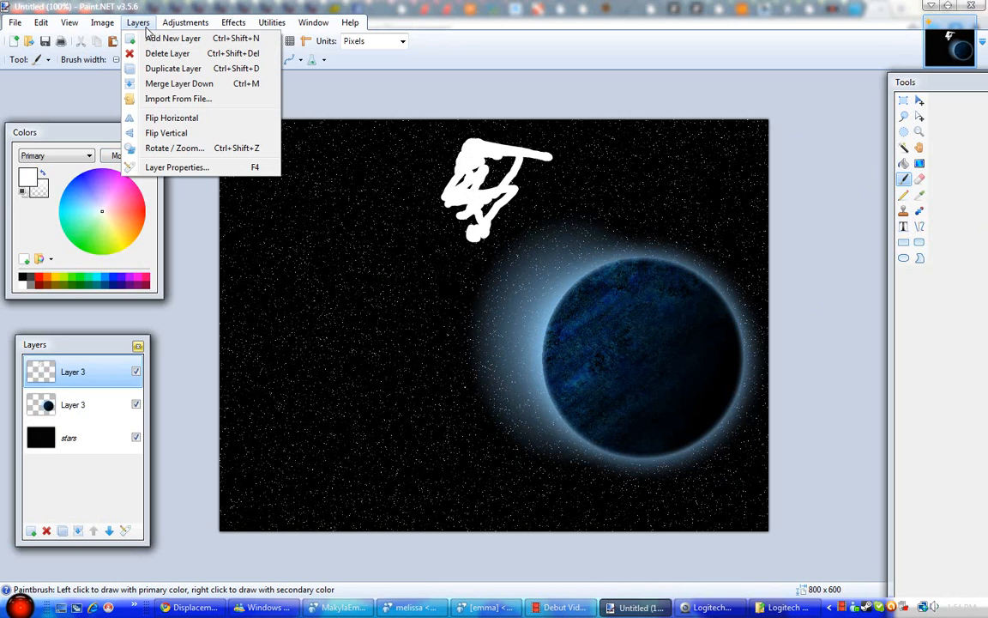
click(171, 149)
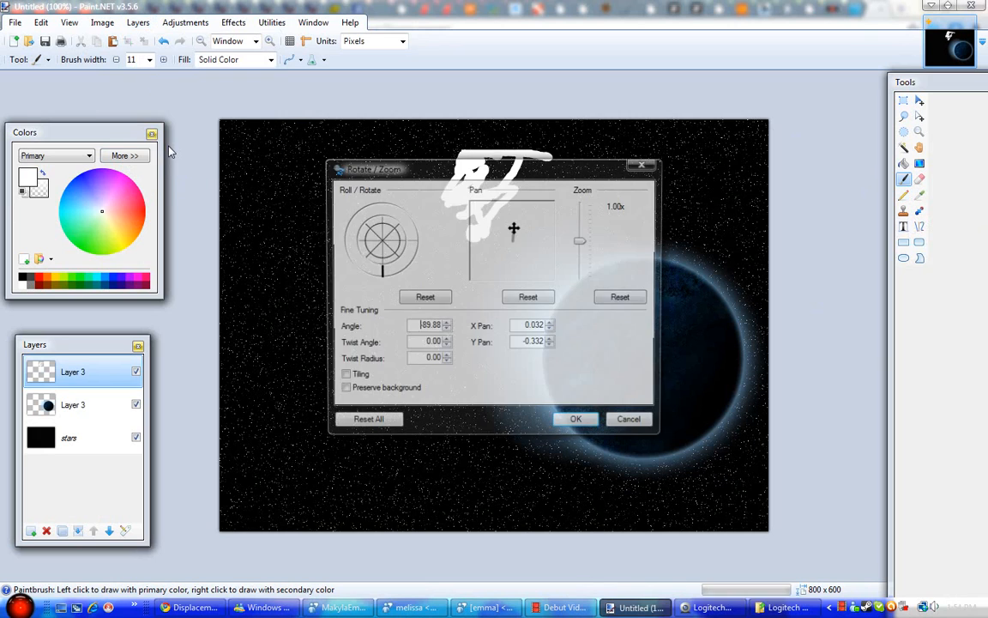
drag(422, 165, 363, 150)
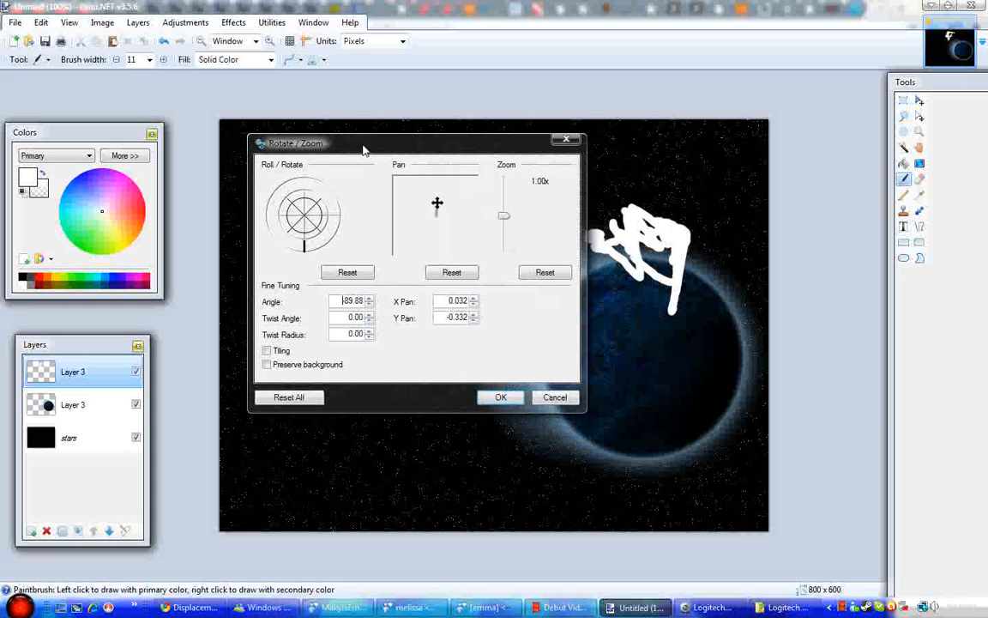
click(566, 139)
Step: Apply a Radial Blur with an angle of 360 and quality 2 to the white scribble to form rings
click(185, 22)
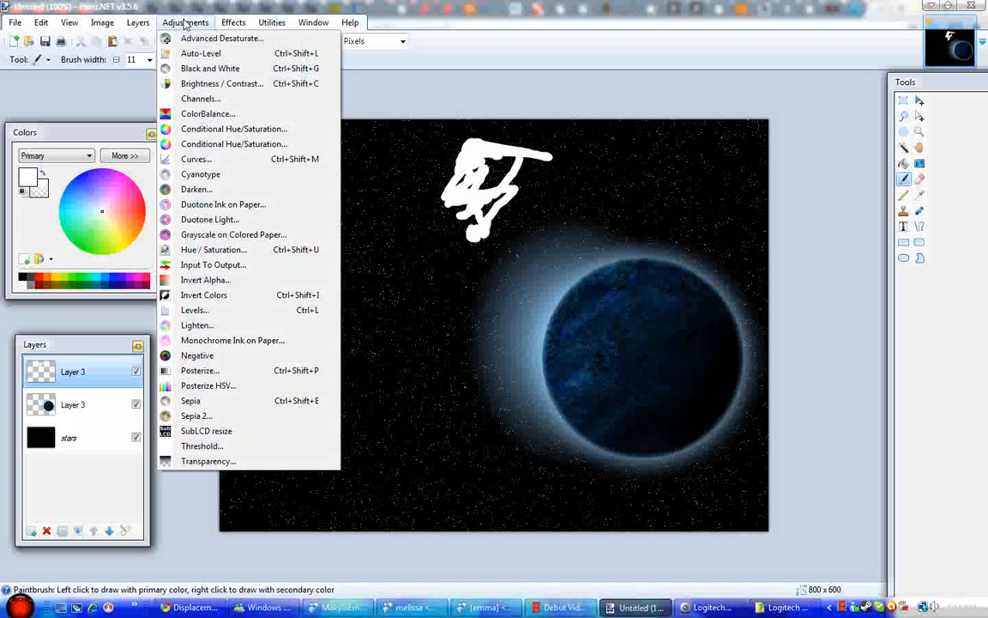
mouse_move(144, 27)
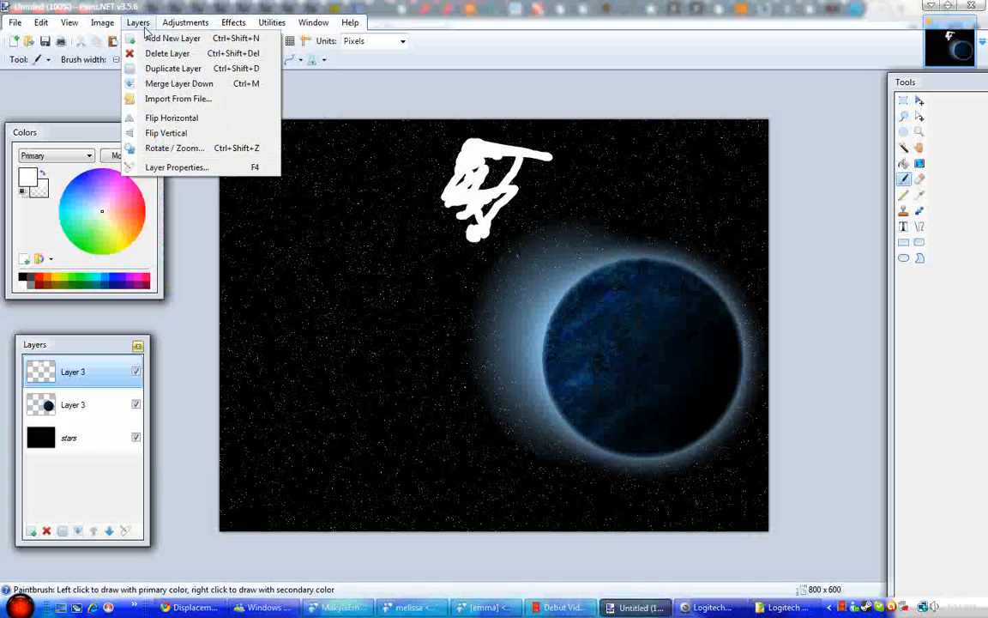
mouse_move(109, 31)
mouse_move(234, 22)
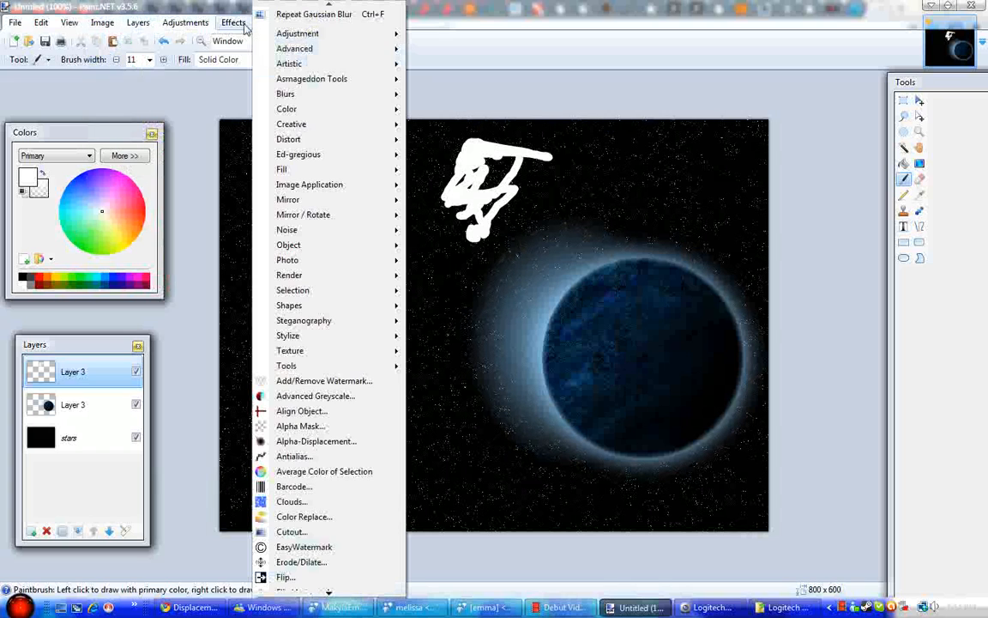
mouse_move(284, 97)
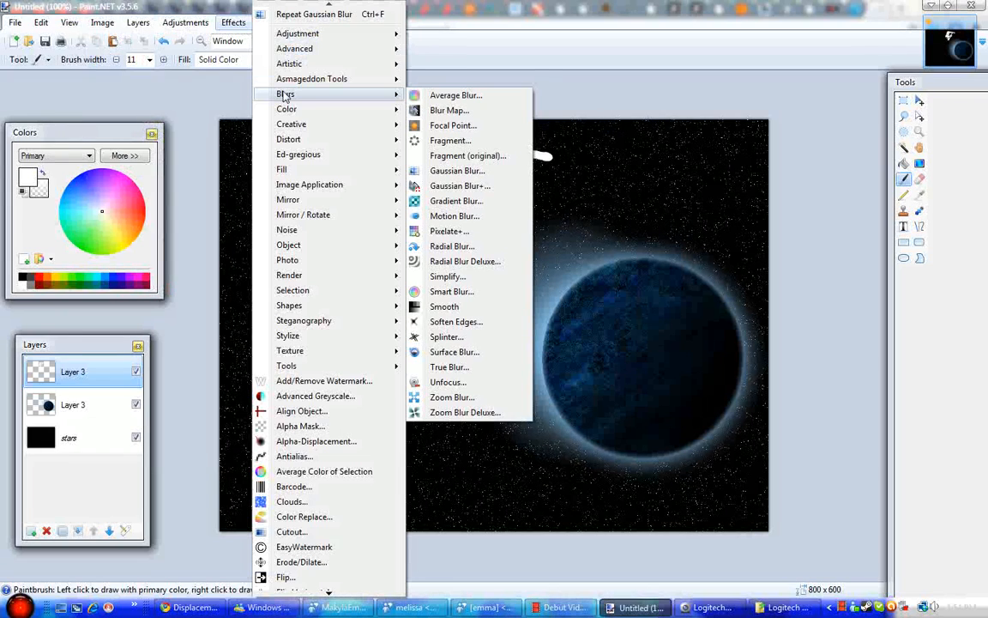
click(467, 247)
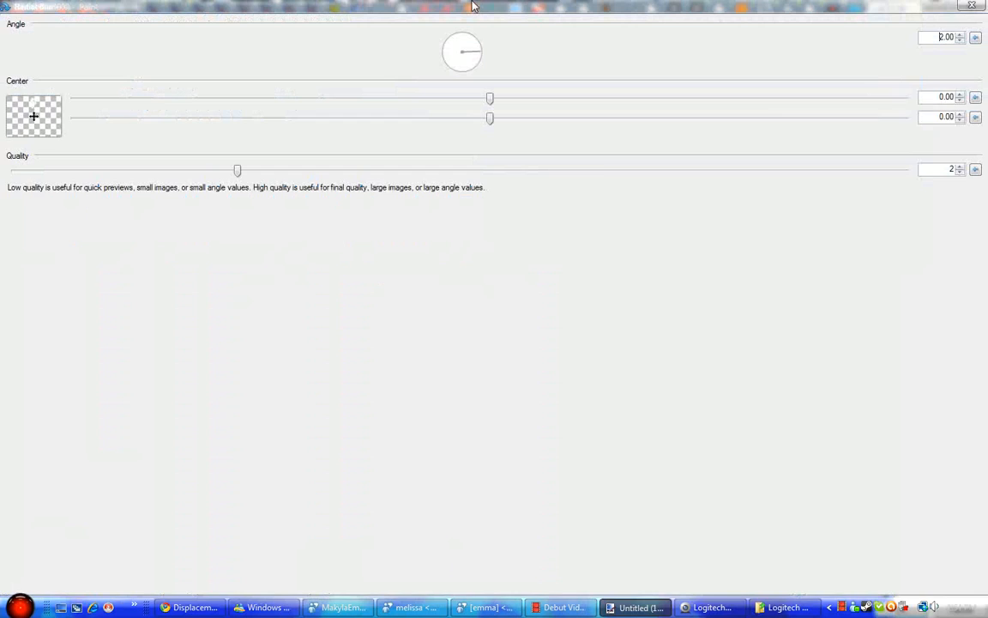
double_click(473, 7)
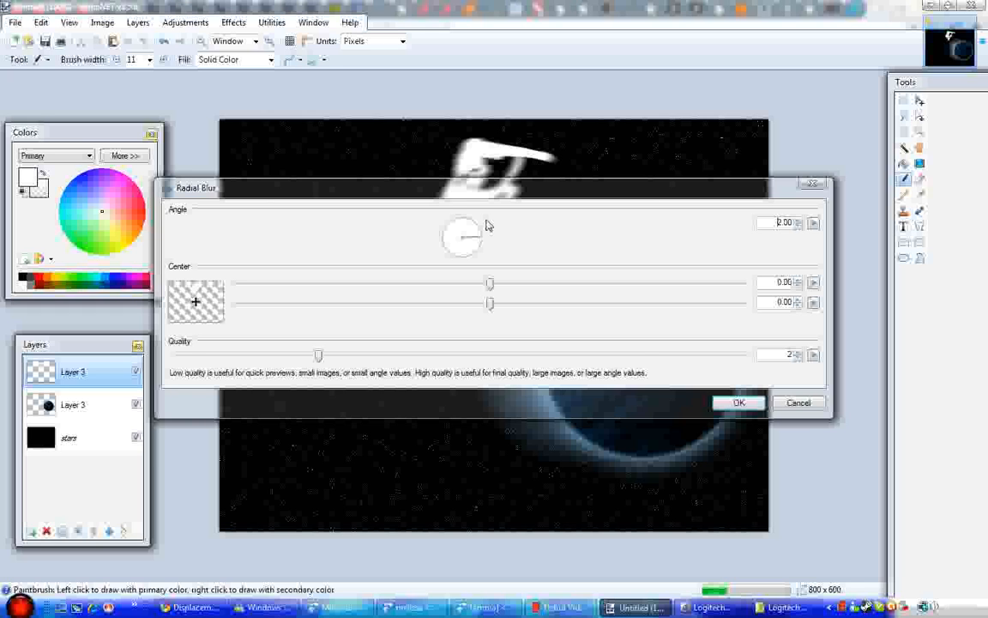
drag(486, 224, 502, 357)
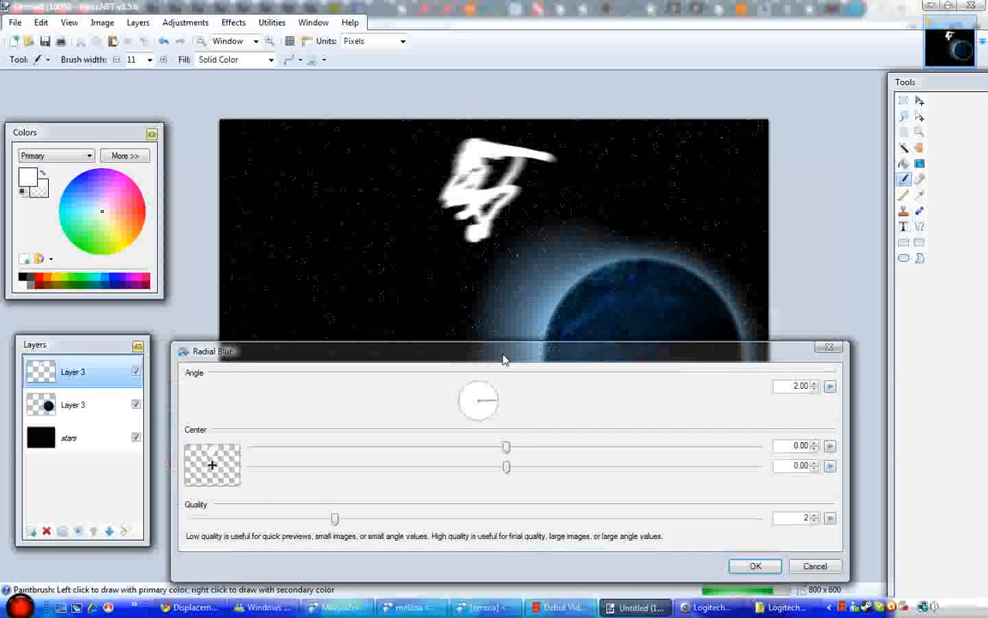
double_click(815, 389)
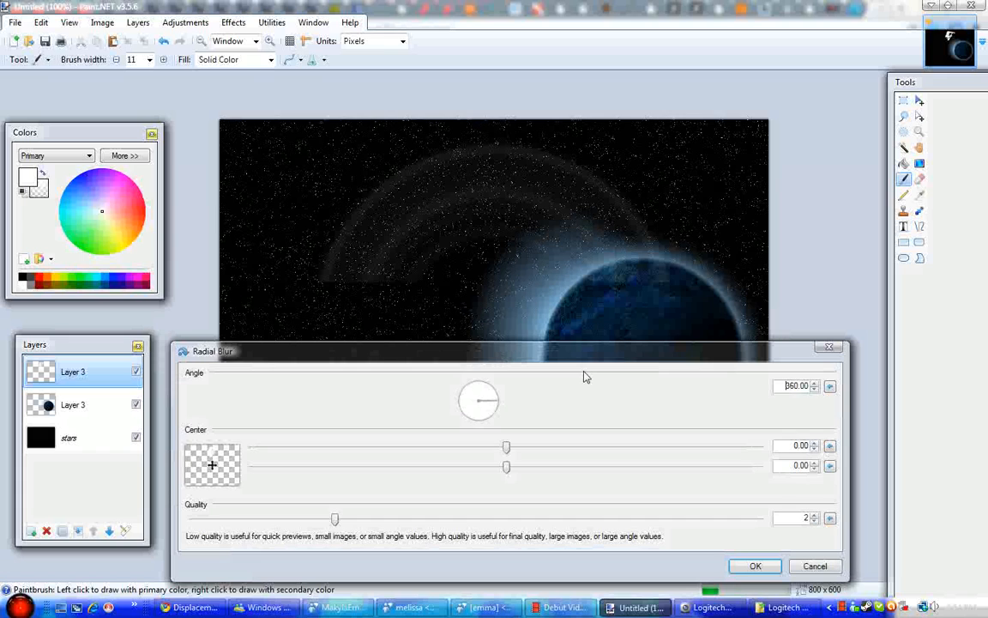
drag(574, 355, 442, 24)
click(635, 234)
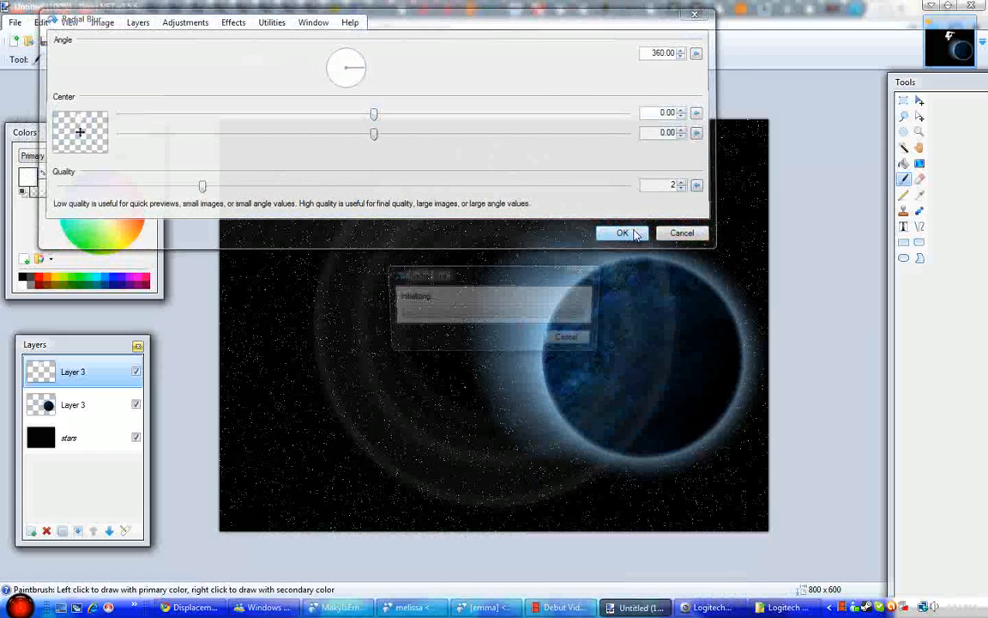
Step: Duplicate the ring layer three times to strengthen the rings, and merge the copies back into one layer
click(62, 531)
click(62, 531)
click(62, 531)
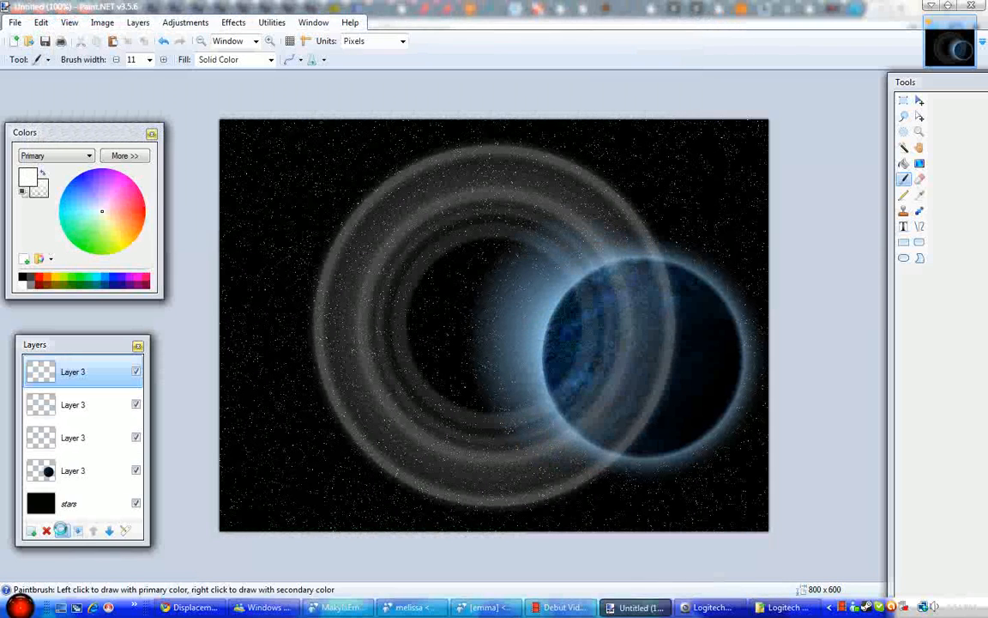
click(77, 531)
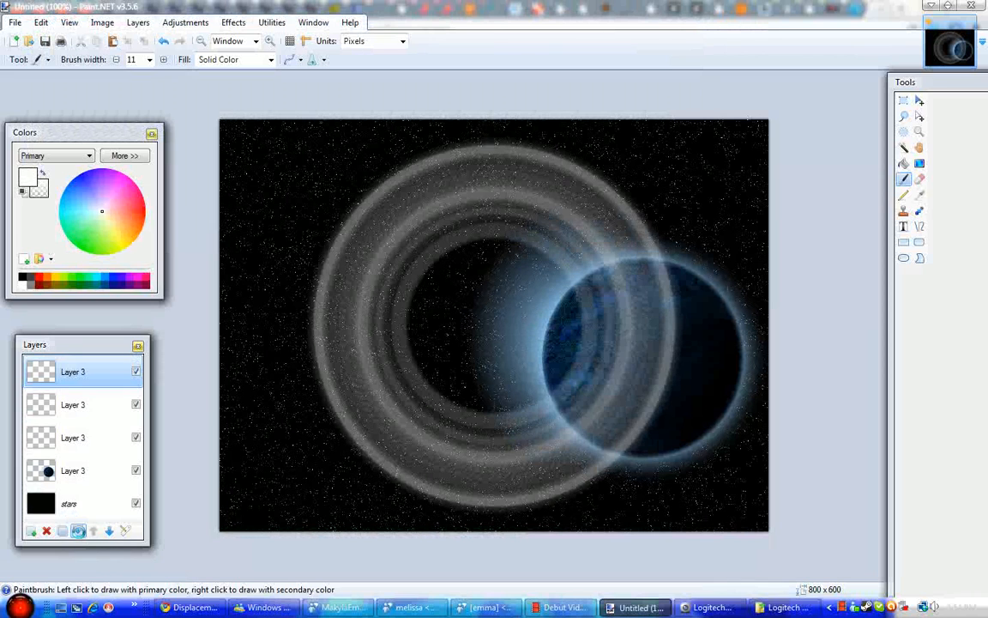
click(77, 532)
click(77, 531)
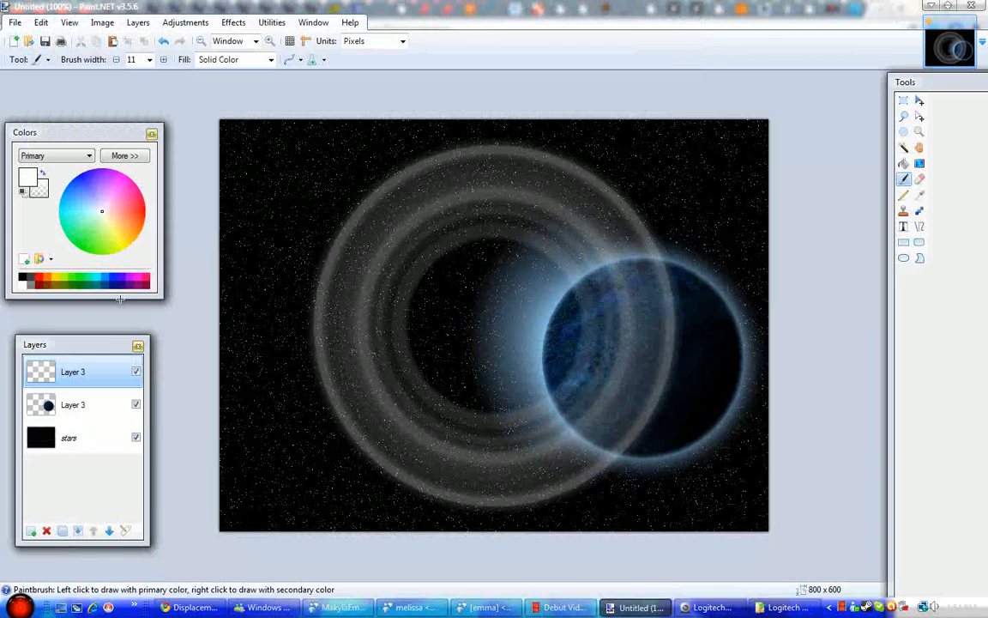
Step: Open Rotate / Zoom for the ring layer, reset its rotation, pan and zoom, and tilt the rings to twist angle 131.99 and twist radius 69.81
click(138, 22)
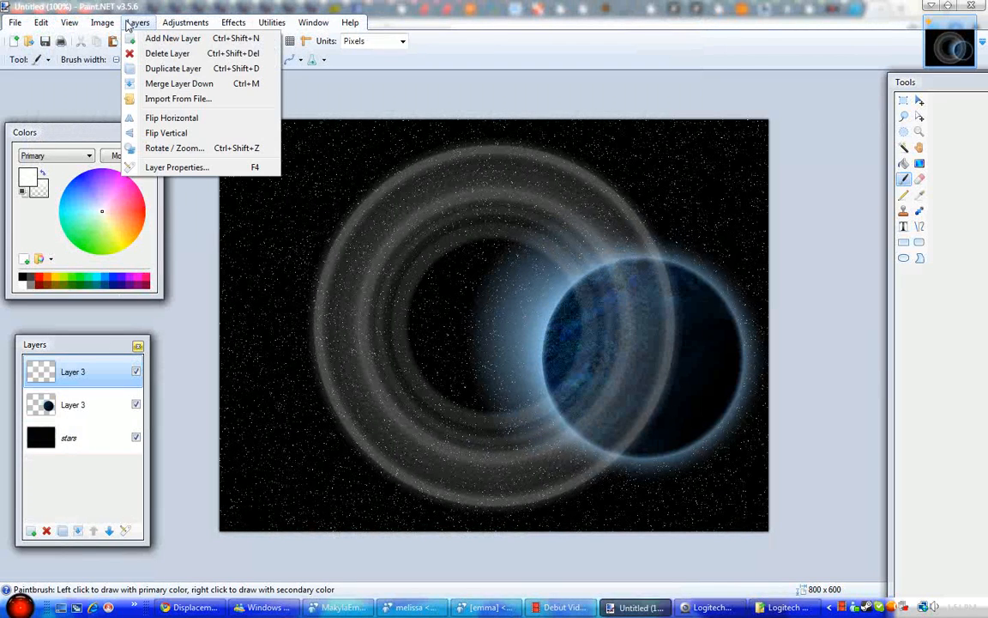
click(207, 149)
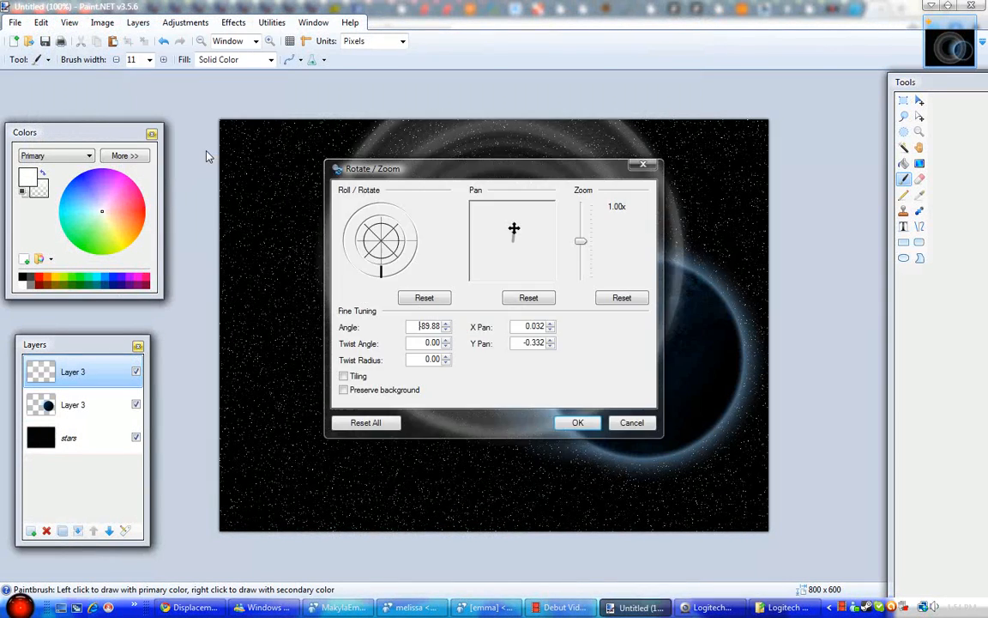
click(547, 297)
click(442, 299)
click(604, 300)
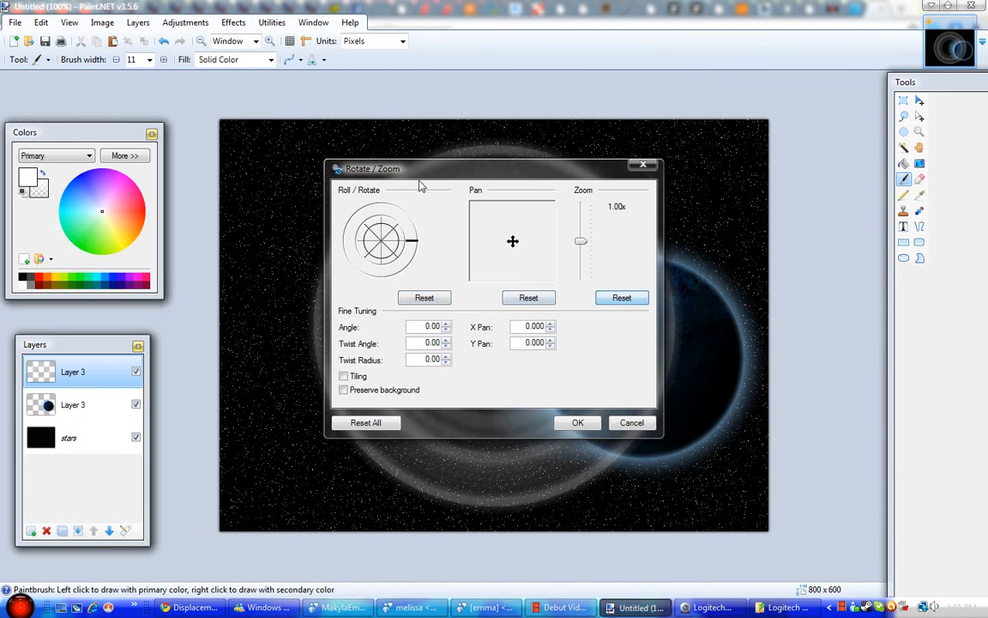
drag(419, 174, 768, 199)
drag(729, 269, 720, 259)
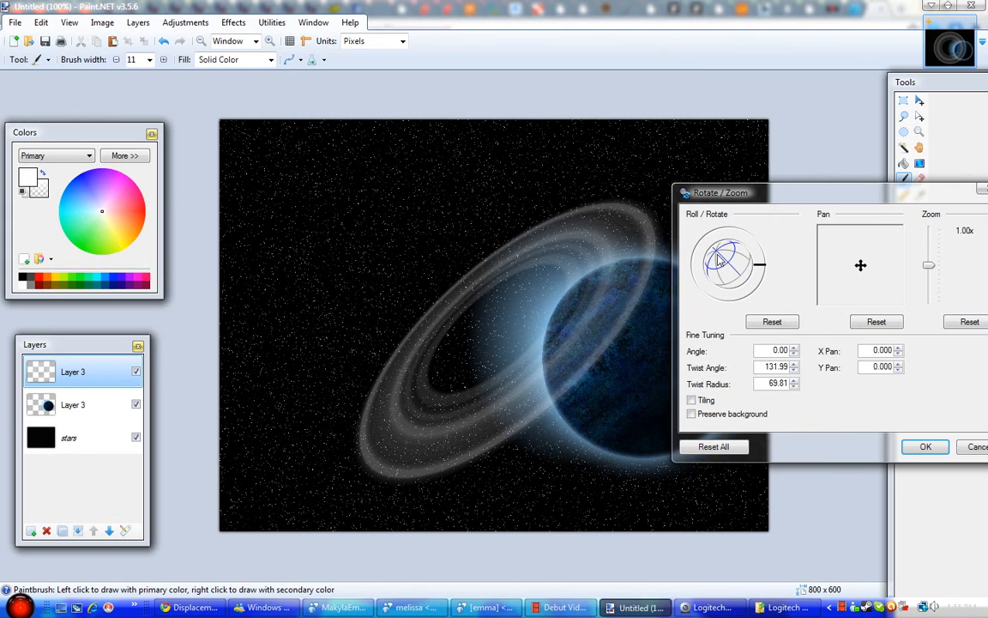
Step: Zoom the tilted rings to 1.45x, pan them to X 0.516 and Y 0.000 so they surround the planet, and apply the transformation
drag(879, 198, 851, 262)
drag(831, 327, 904, 331)
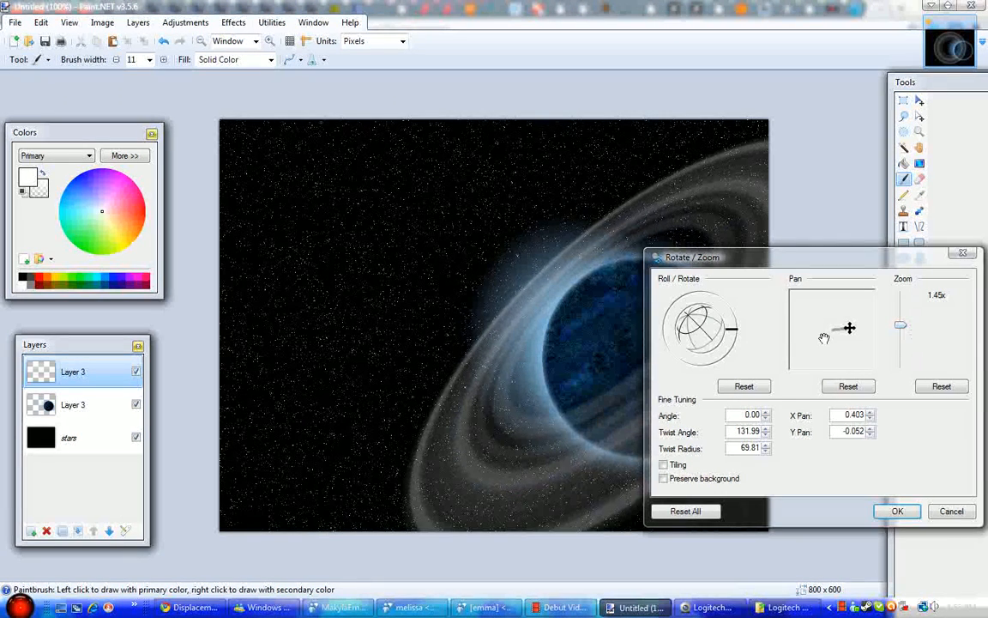
drag(841, 326, 854, 329)
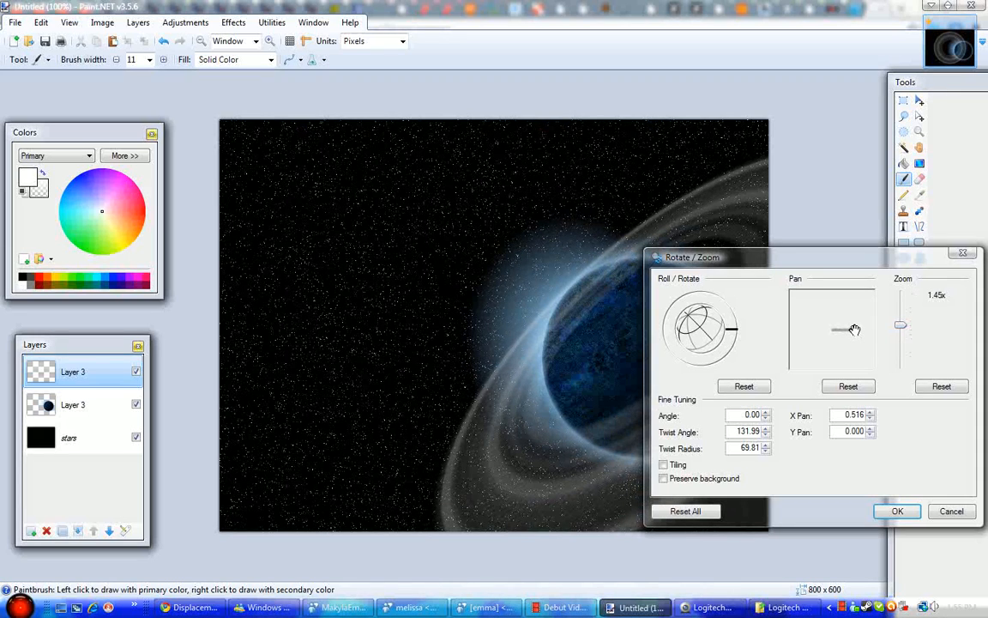
click(892, 510)
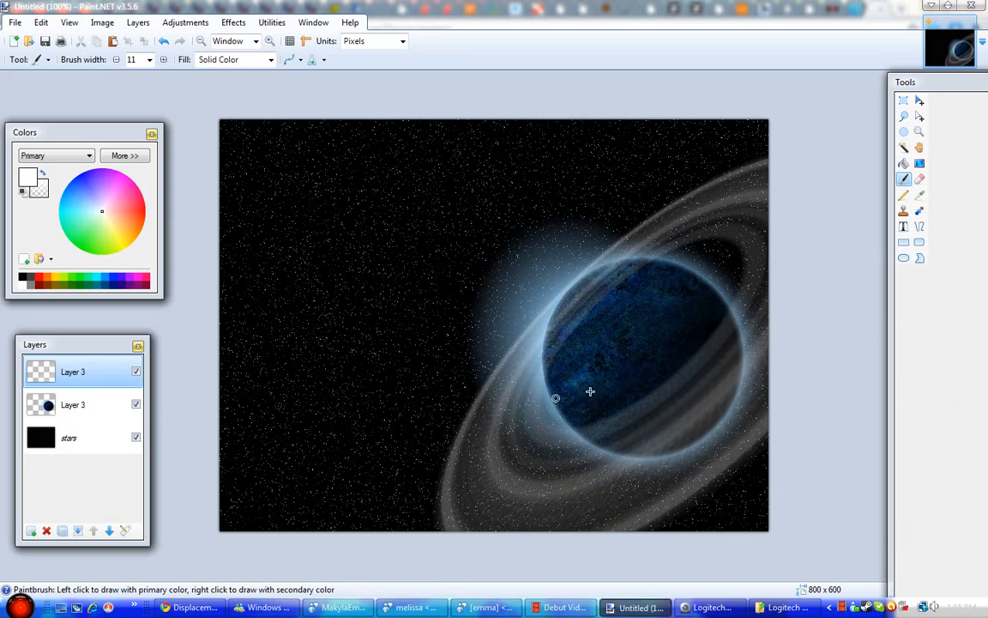
Step: Erase part of the ring band crossing the planet's upper-left surface with an 11-pixel eraser
click(920, 178)
scroll(708, 288, up, 2)
scroll(708, 288, up, 3)
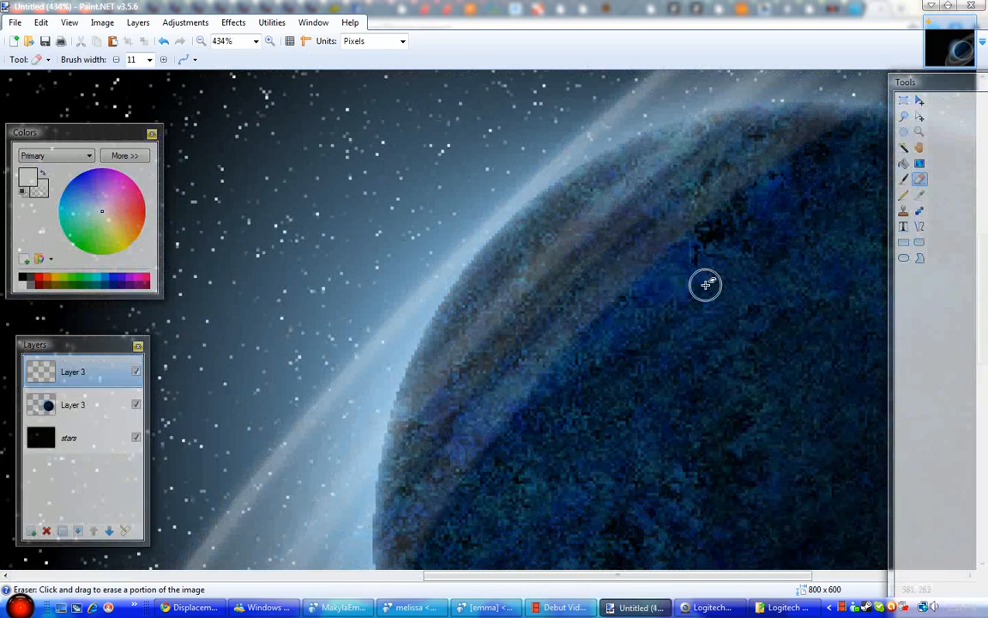
mouse_move(639, 247)
mouse_down()
mouse_move(534, 346)
mouse_move(563, 333)
mouse_move(581, 298)
mouse_move(518, 401)
mouse_move(431, 419)
mouse_up()
Step: Enlarge the eraser to a width of 60 and erase the remaining ring band over the planet's upper-left surface, up to its edge
key(bracketright)
key(bracketright)
key(bracketright)
key(bracketright)
key(bracketright)
key(bracketright)
key(bracketright)
key(bracketright)
key(bracketright)
key(bracketright)
key(bracketright)
key(bracketright)
key(bracketright)
key(bracketright)
key(bracketright)
key(bracketright)
key(bracketright)
key(bracketright)
key(bracketright)
key(bracketright)
key(bracketright)
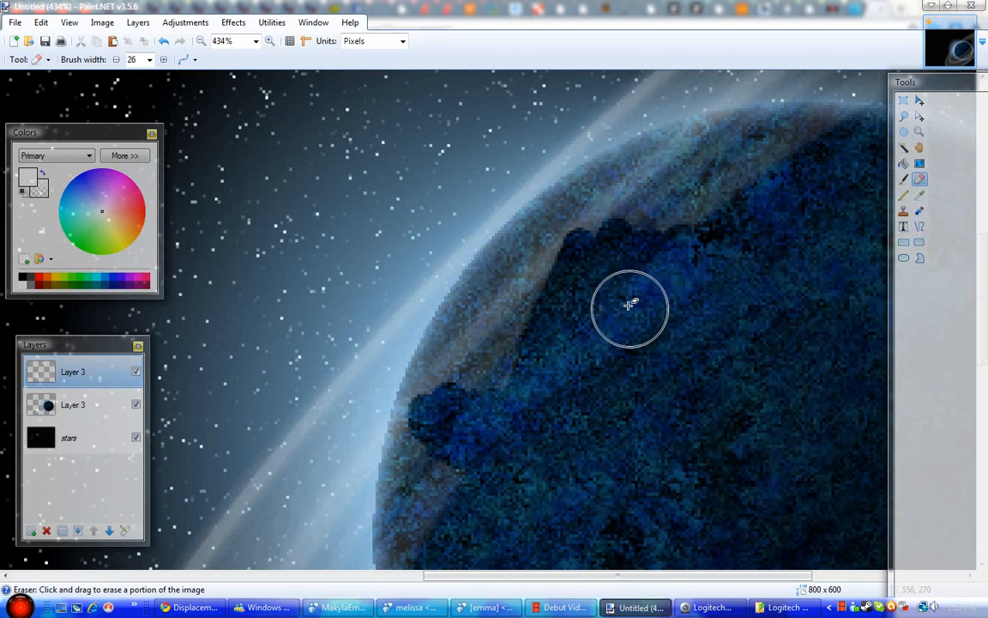
drag(574, 297, 508, 267)
key(bracketright)
key(bracketright)
mouse_move(697, 278)
mouse_down()
mouse_move(575, 237)
mouse_move(528, 246)
mouse_move(761, 252)
mouse_move(721, 214)
mouse_move(758, 172)
mouse_move(796, 191)
mouse_move(683, 176)
mouse_move(657, 184)
mouse_move(648, 190)
mouse_move(659, 233)
mouse_move(626, 246)
mouse_up()
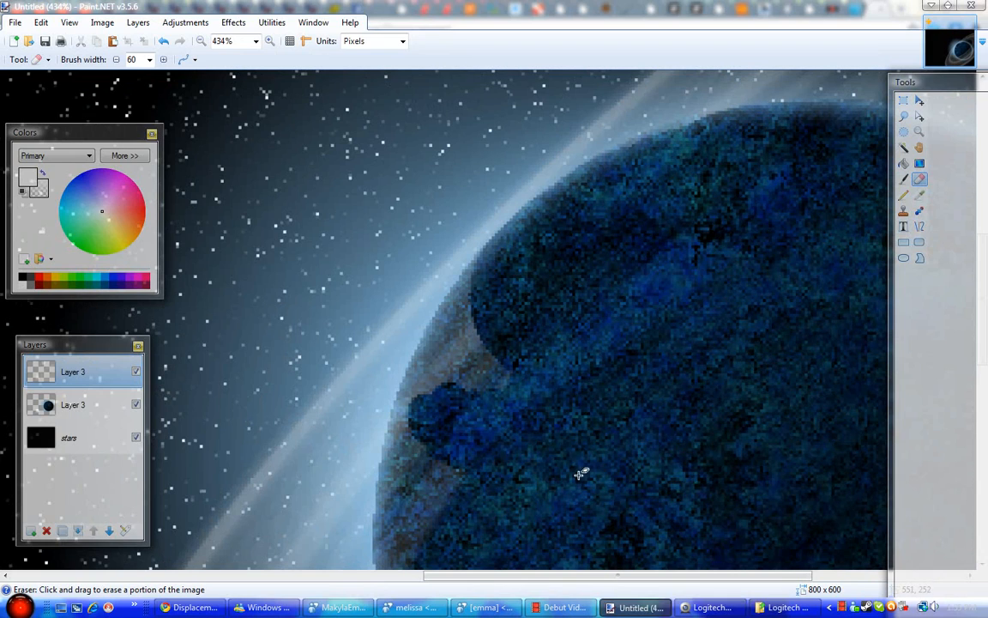
mouse_move(582, 473)
mouse_down()
mouse_move(515, 357)
mouse_move(519, 342)
mouse_move(470, 476)
mouse_move(464, 529)
mouse_move(455, 497)
mouse_move(488, 400)
mouse_up()
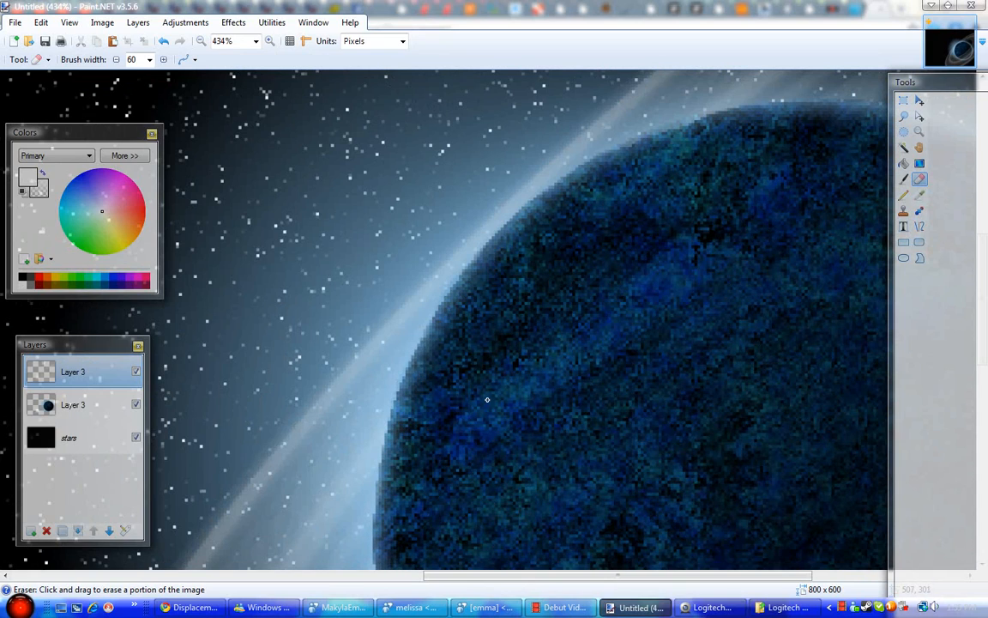
scroll(592, 390, down, 6)
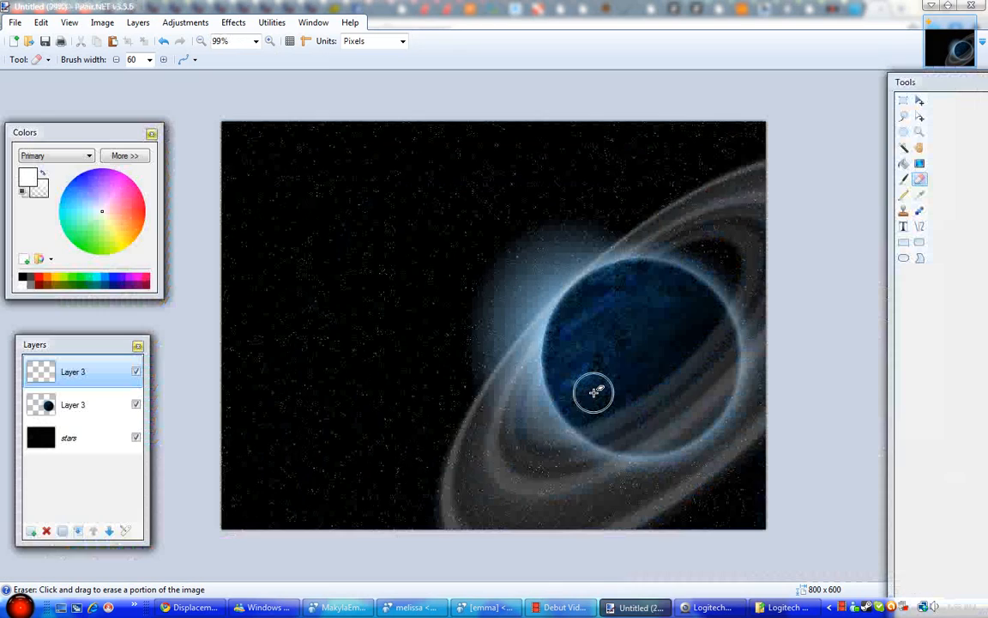
scroll(594, 392, down, 1)
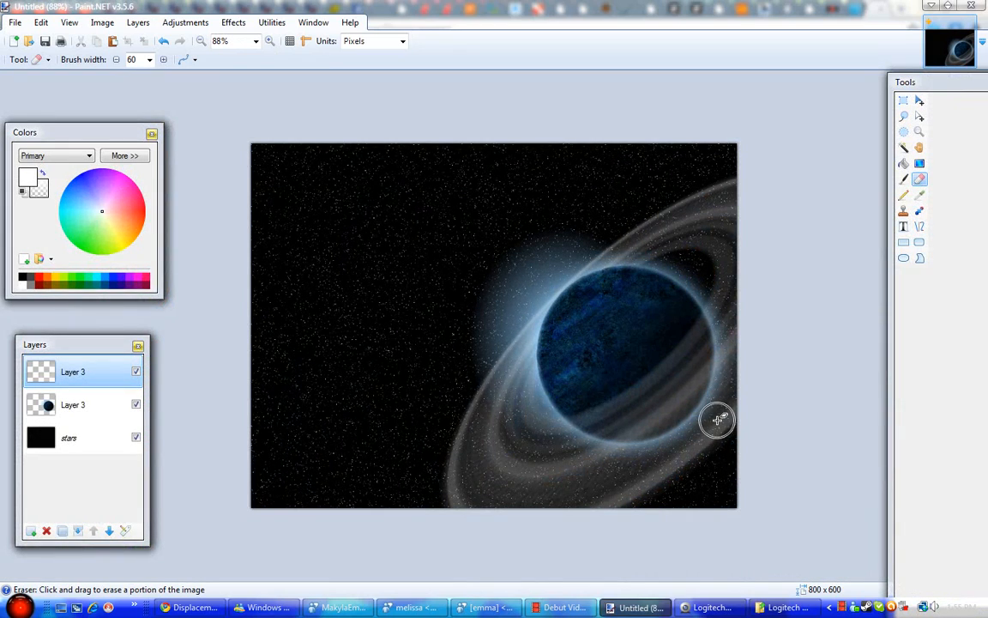